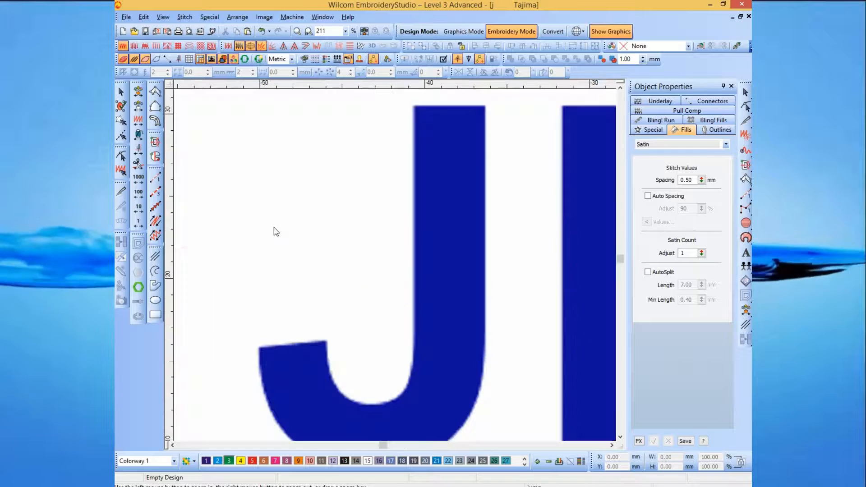
# Step: Start a satin column at the J's top edge, about 4.4 mm wide, and run it down the stem to the start of the curve
pyautogui.press('i')
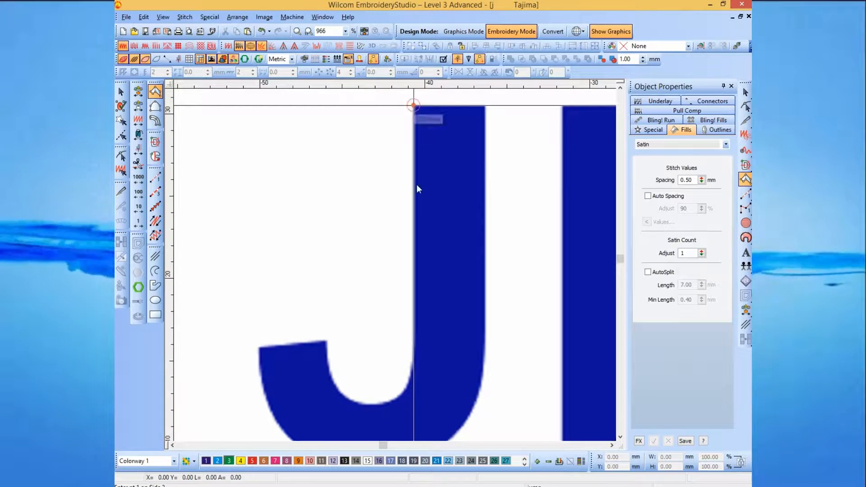
pyautogui.click(413, 106)
pyautogui.click(472, 184)
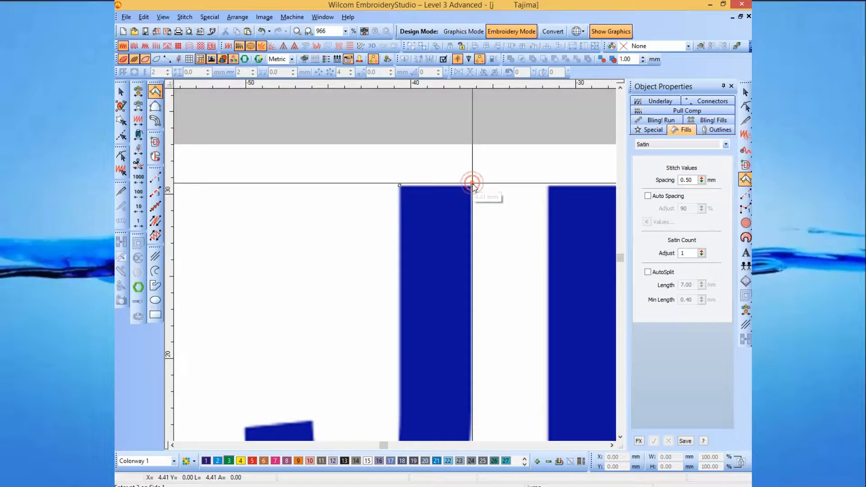
pyautogui.scroll(-3, 451, 207)
pyautogui.click(411, 259)
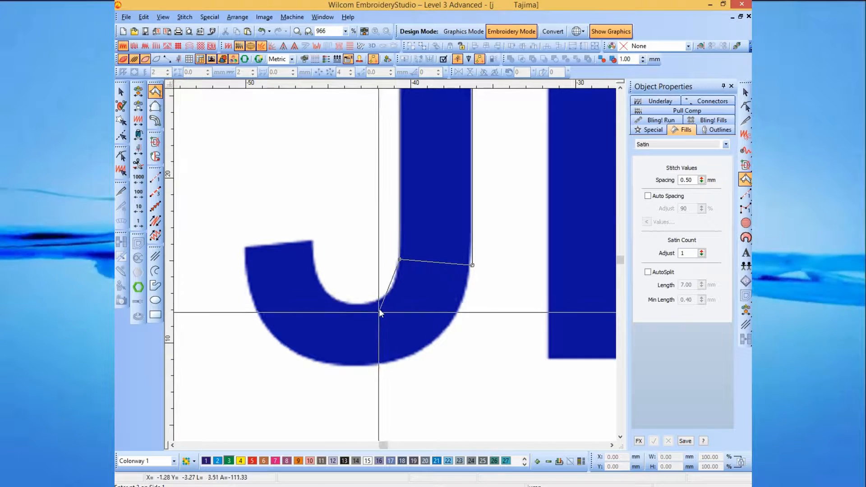
# Step: Continue the J's satin column around the bottom curve with paired points on the inner and outer edges
pyautogui.click(392, 286)
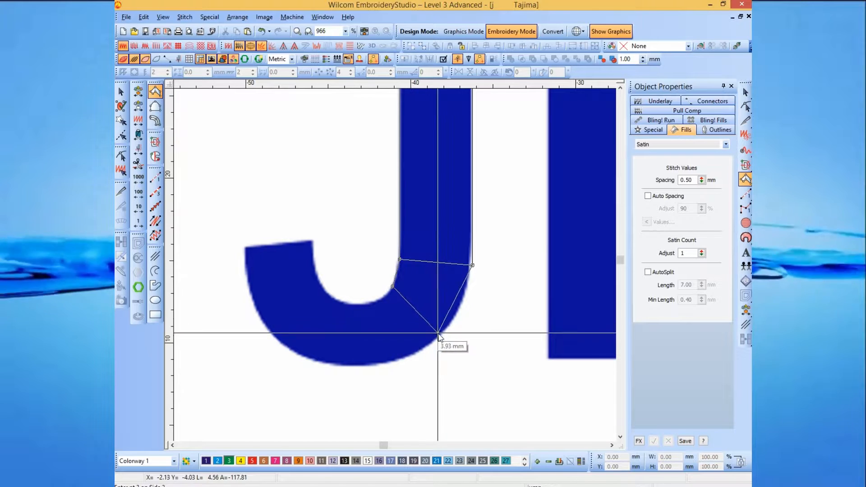
pyautogui.click(440, 336)
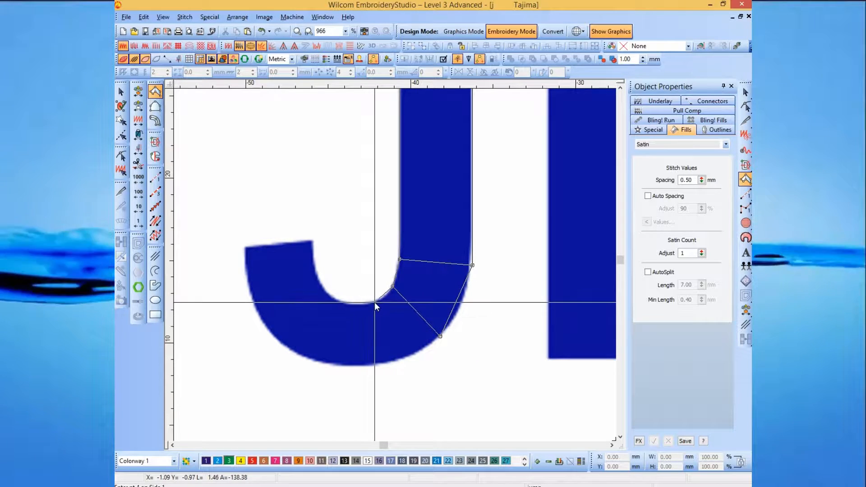
pyautogui.click(375, 301)
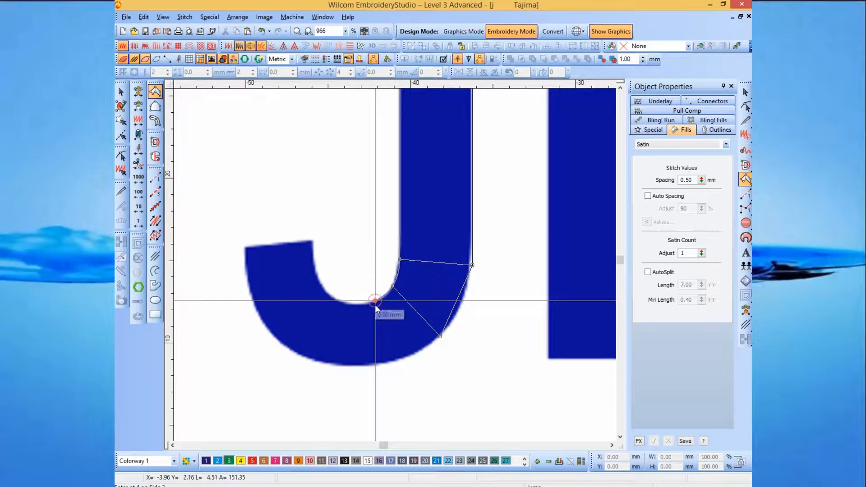
pyautogui.click(381, 364)
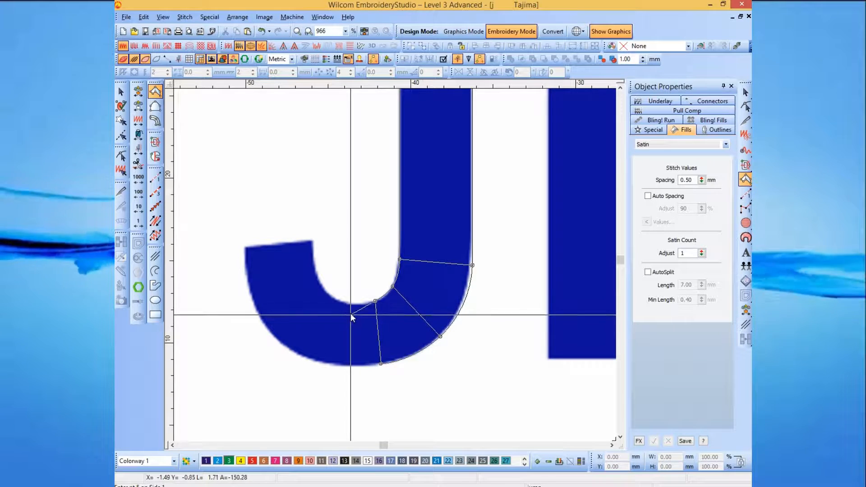
pyautogui.click(349, 302)
pyautogui.click(325, 362)
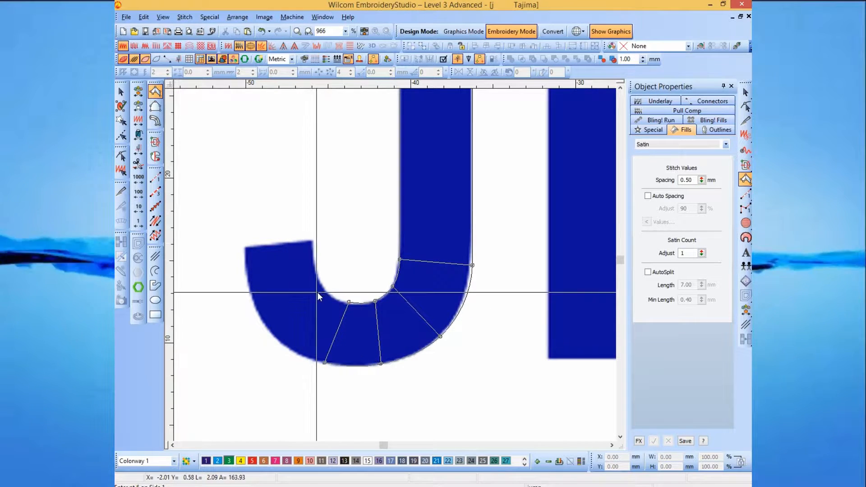
# Step: Place the remaining point pairs up to the J's hook end and generate the satin stitches
pyautogui.click(325, 291)
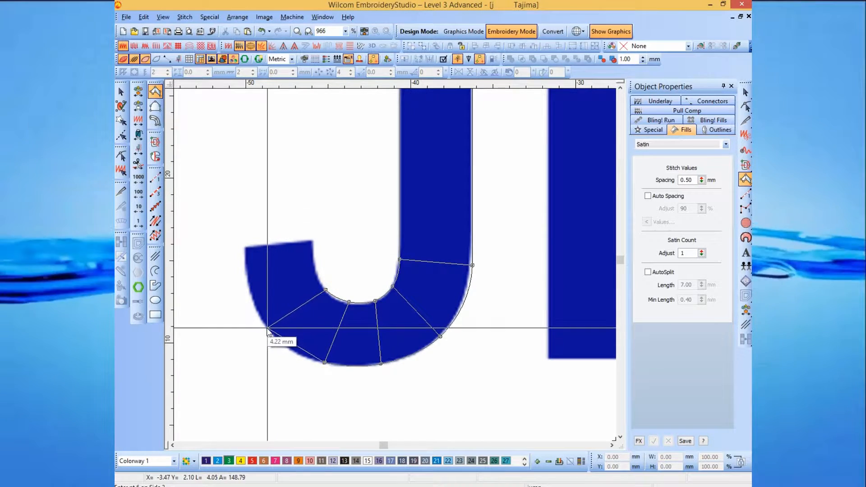
pyautogui.click(266, 328)
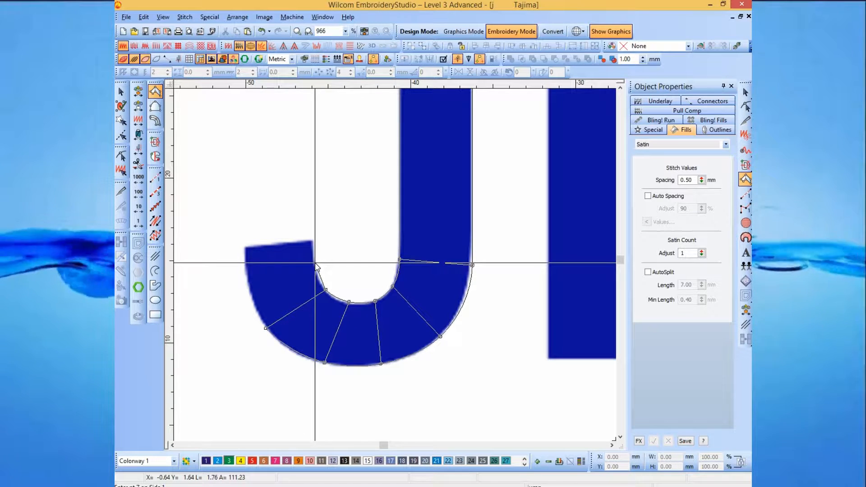
pyautogui.click(314, 262)
pyautogui.click(245, 280)
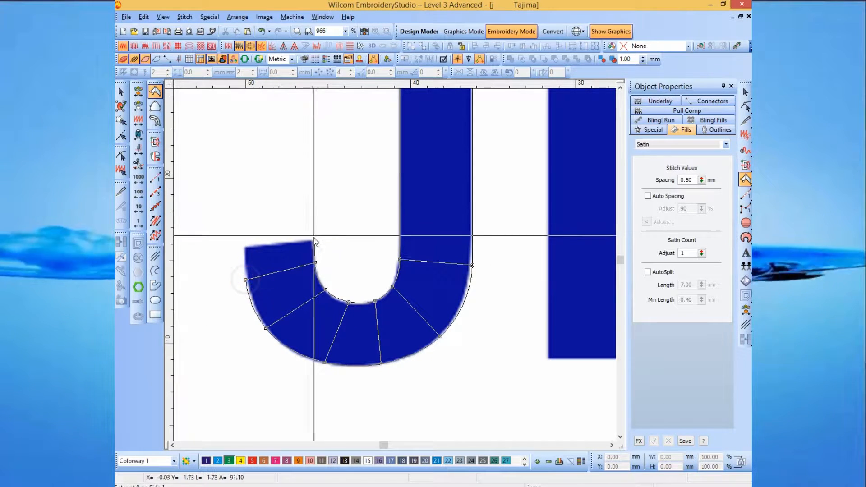
pyautogui.click(314, 240)
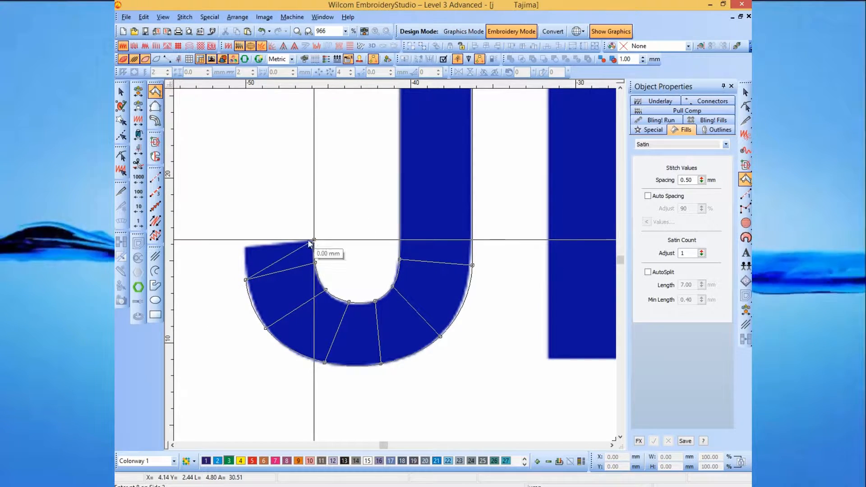
pyautogui.click(243, 247)
pyautogui.press('Return')
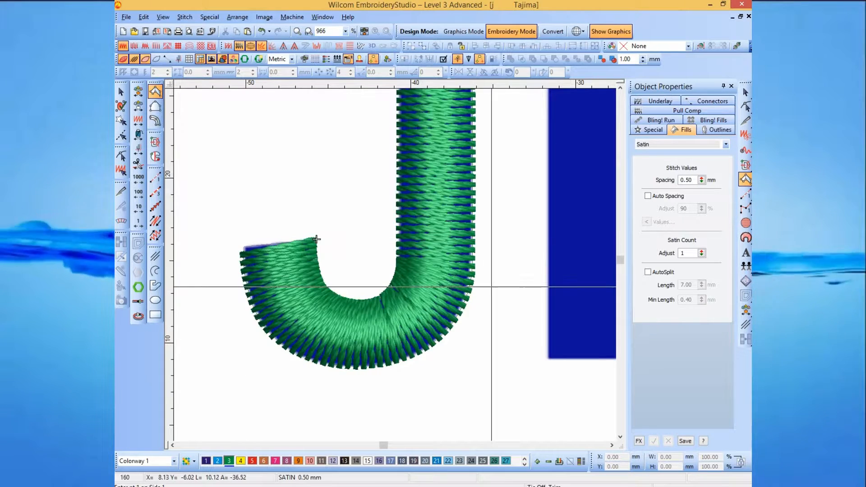
# Step: Digitize the K's lower diagonal leg as a satin column from its base, tapering it to a narrow end inside the upper arm
pyautogui.press('p')
pyautogui.moveTo(457, 276); pyautogui.dragTo(356, 277)
pyautogui.scroll(3, 318, 280)
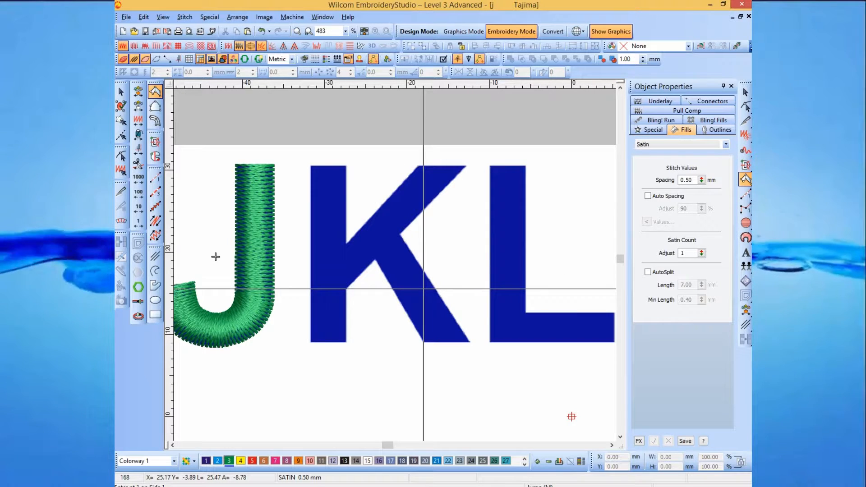
pyautogui.press('z')
pyautogui.moveTo(364, 232); pyautogui.dragTo(498, 377)
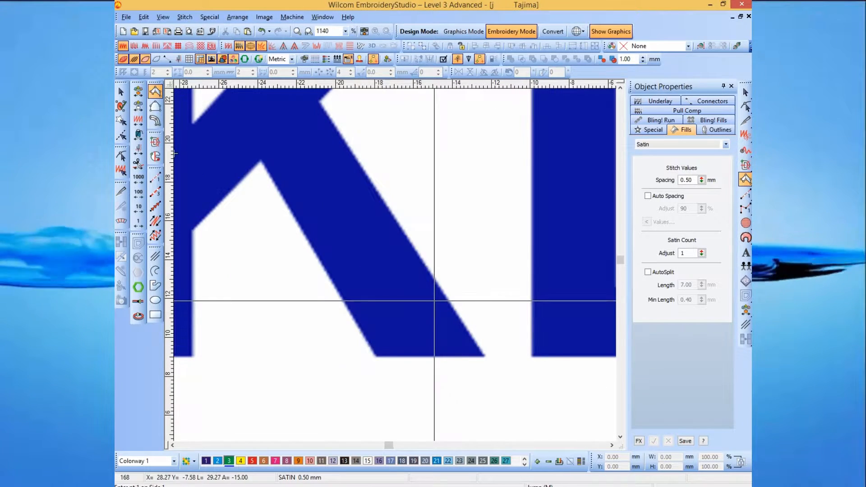
pyautogui.click(374, 357)
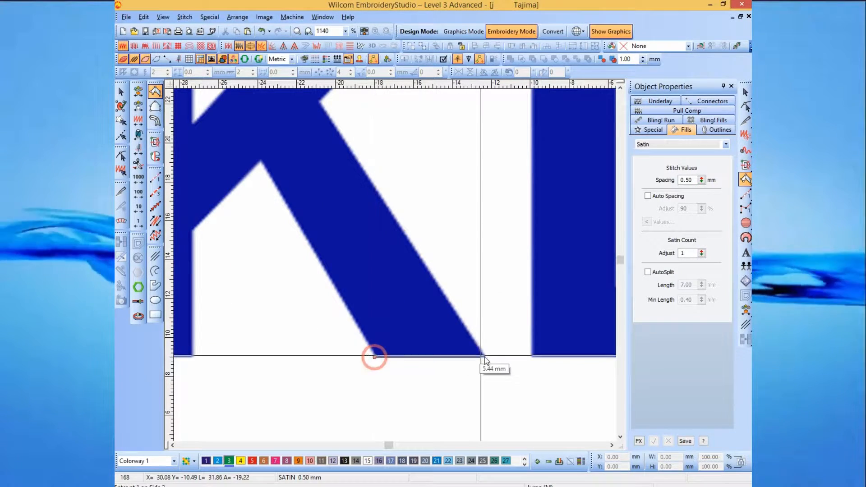
pyautogui.click(486, 357)
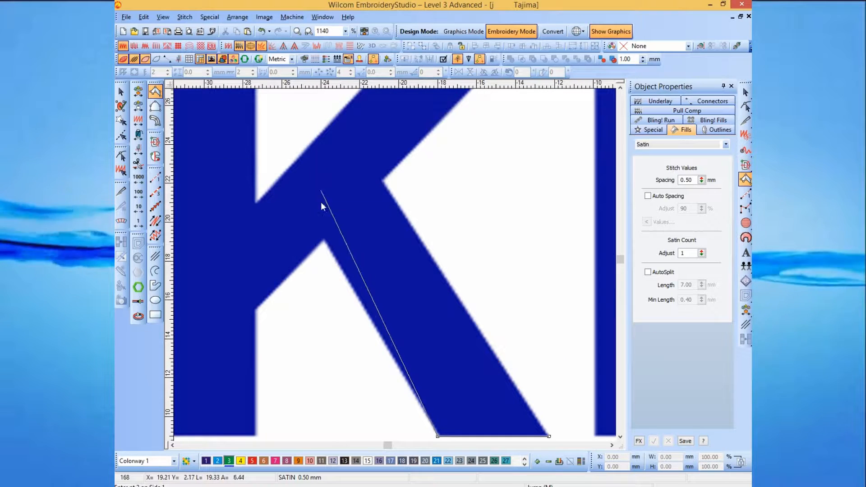
pyautogui.click(318, 230)
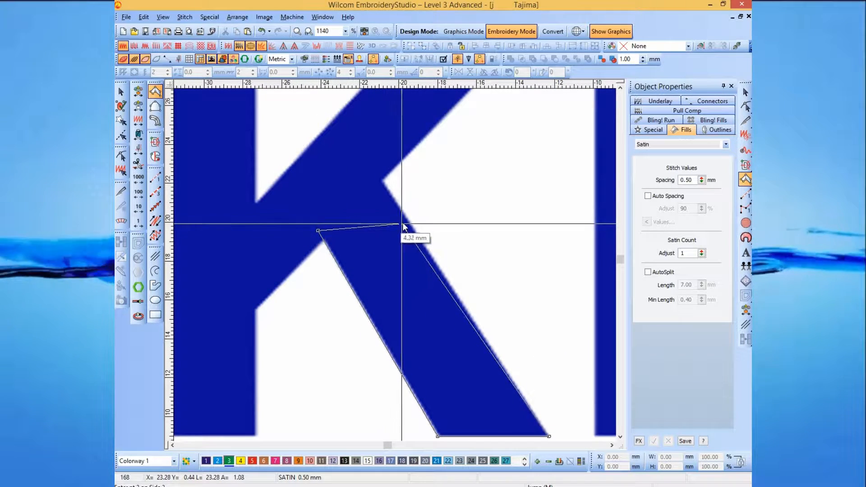
pyautogui.click(415, 231)
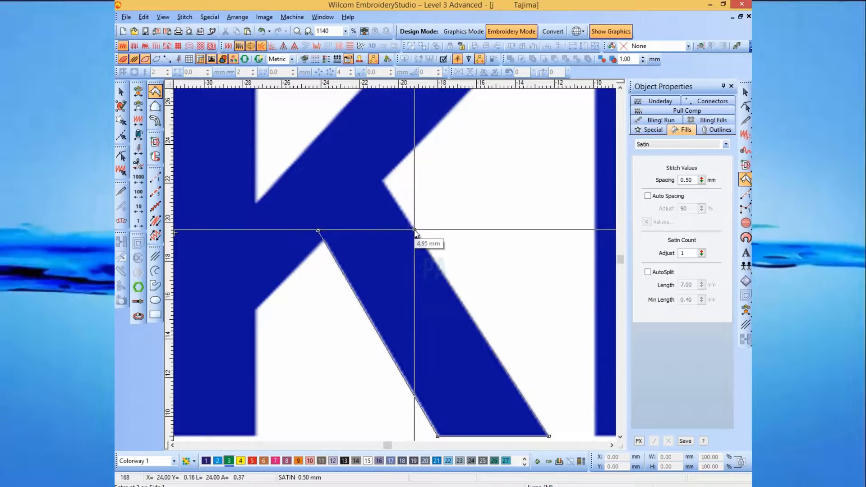
pyautogui.click(348, 166)
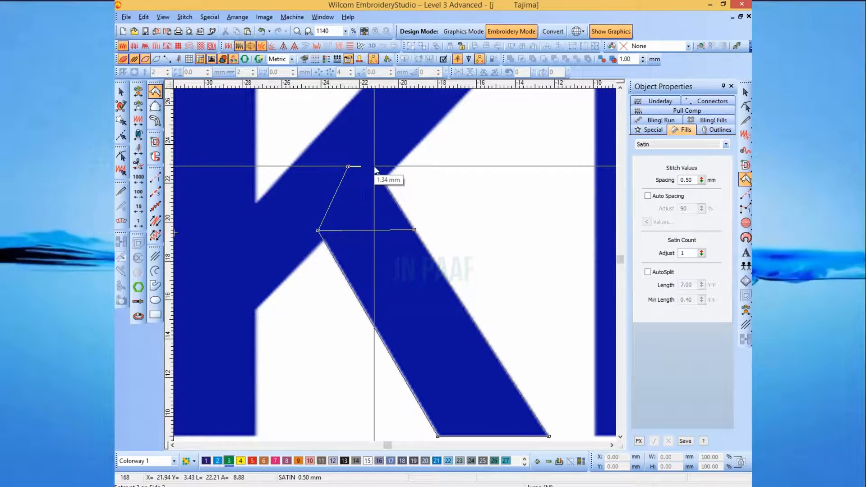
pyautogui.click(374, 165)
pyautogui.press('Return')
# Step: Digitize the K's upper diagonal arm as a satin column, about 5.8 mm wide at its top, tapering to a narrow end inside the vertical stem
pyautogui.scroll(1, 391, 226)
pyautogui.scroll(4, 345, 227)
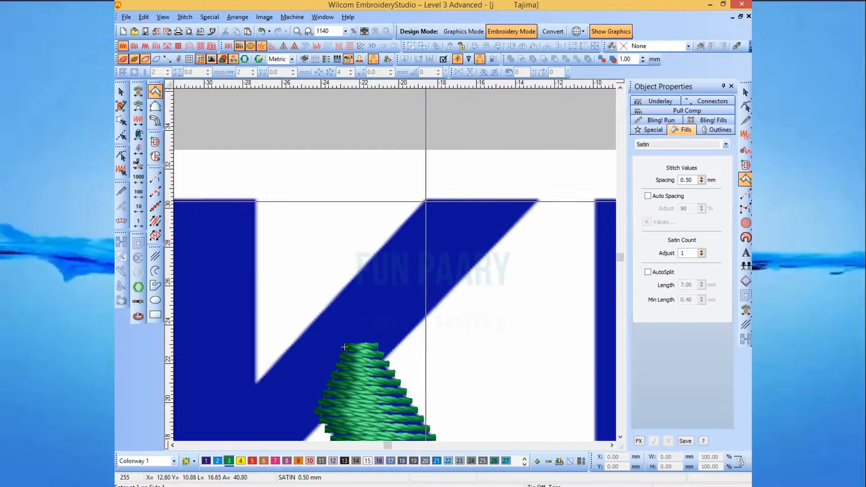
pyautogui.click(424, 199)
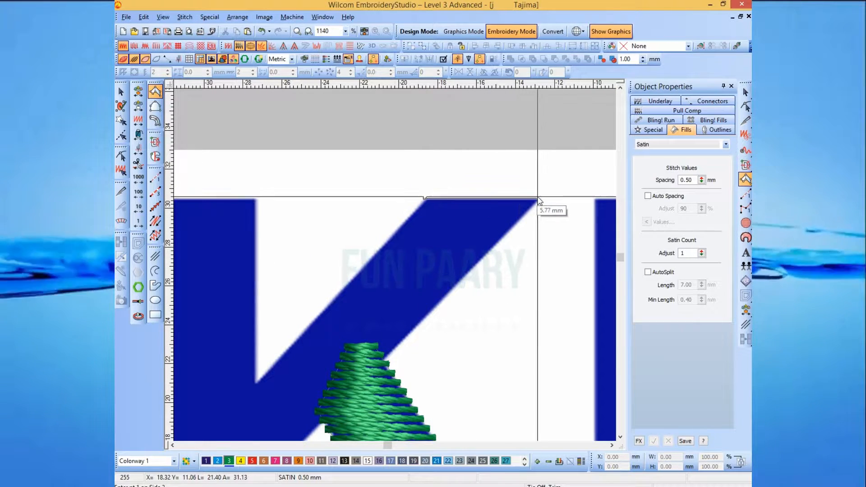
pyautogui.scroll(-4, 367, 255)
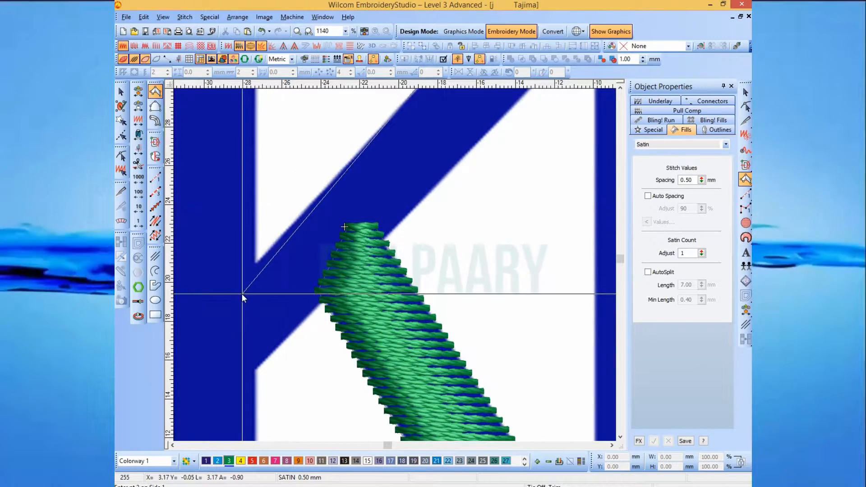
pyautogui.click(234, 286)
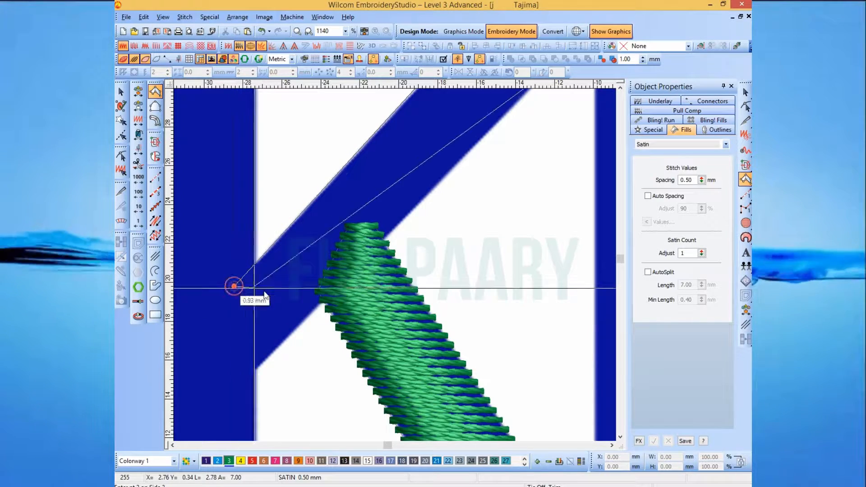
pyautogui.click(318, 306)
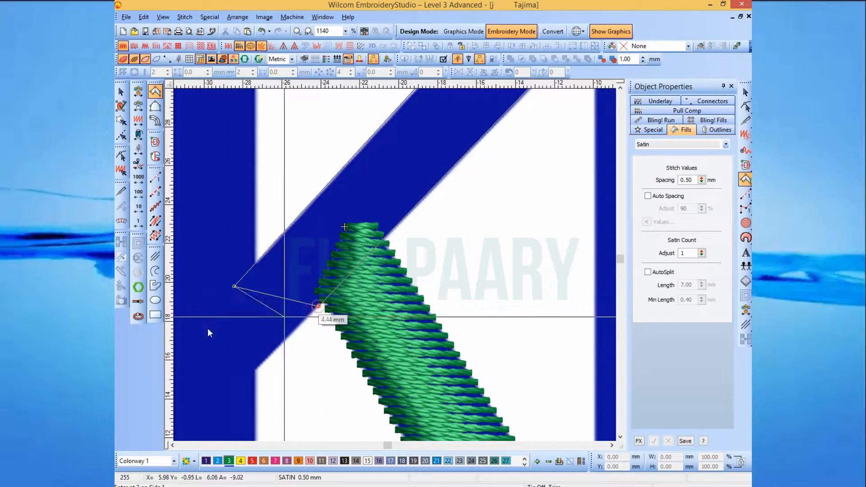
pyautogui.click(213, 385)
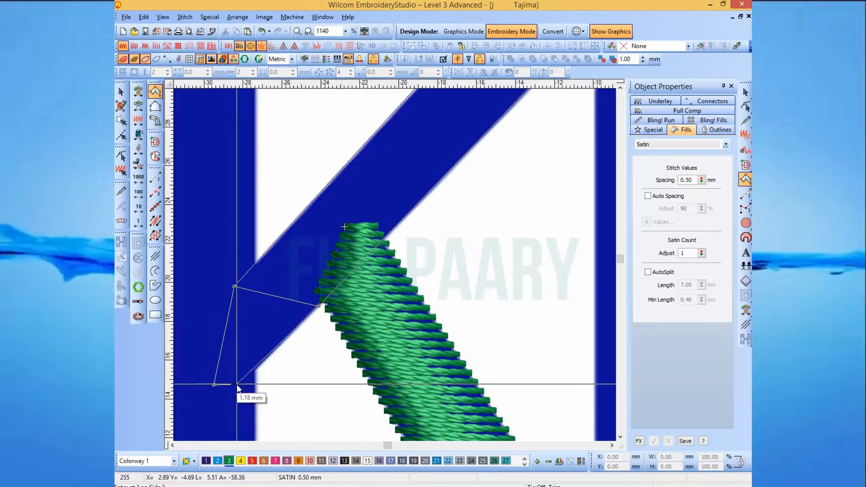
pyautogui.click(234, 385)
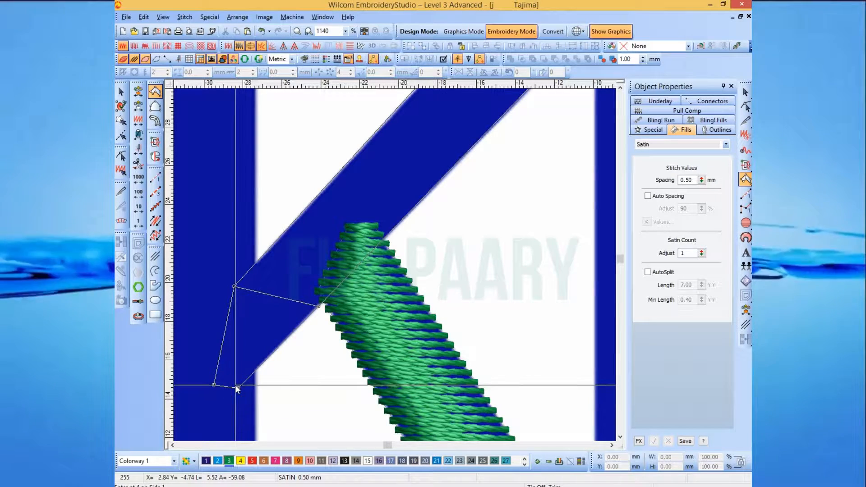
pyautogui.press('Return')
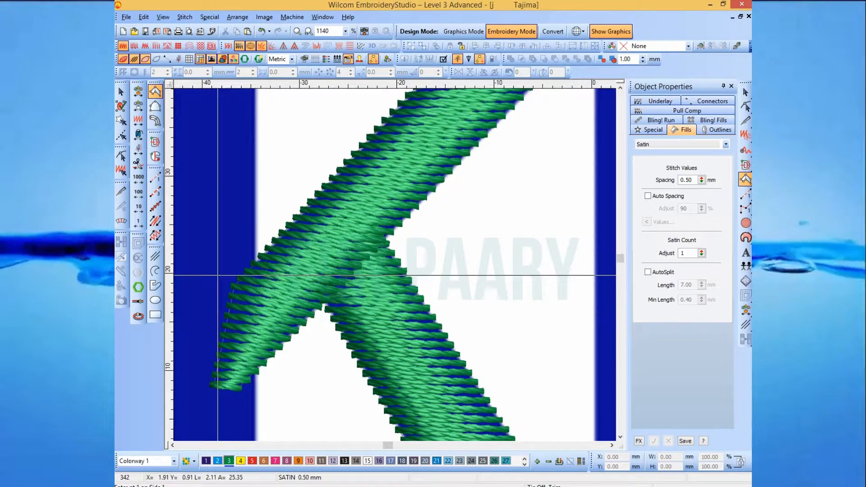
# Step: Digitize the K's vertical stem as a straight satin column about 4.2 mm wide, covering the inner end of the upper arm
pyautogui.hotkey('shift', 'z')
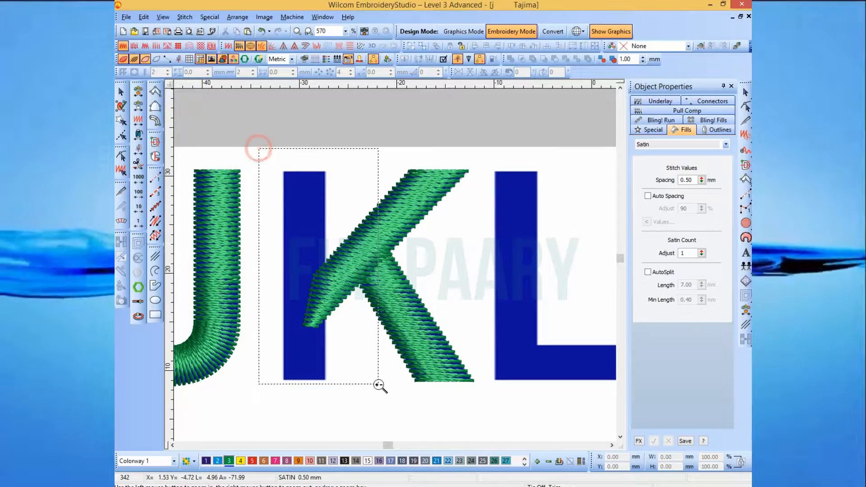
pyautogui.moveTo(379, 386); pyautogui.dragTo(379, 386)
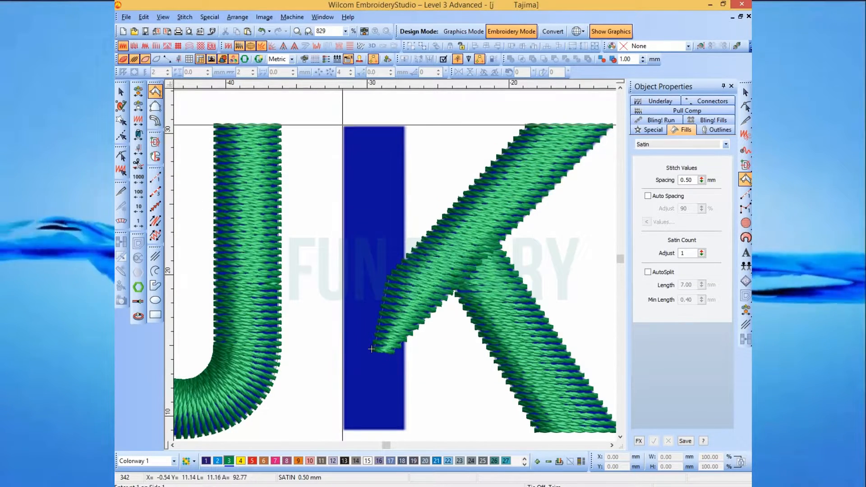
pyautogui.click(343, 125)
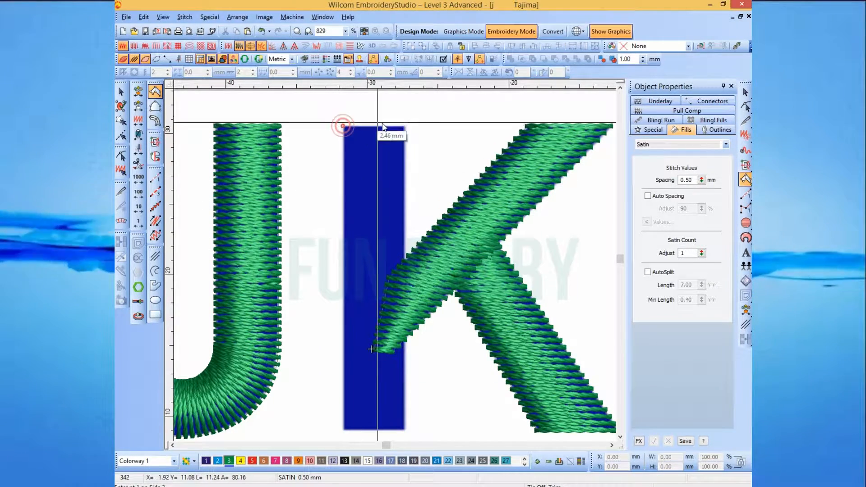
pyautogui.scroll(-3, 366, 256)
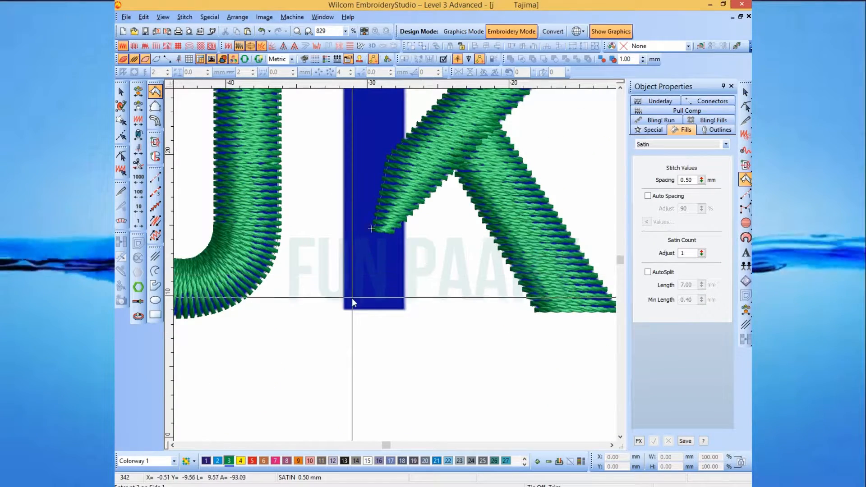
pyautogui.click(352, 310)
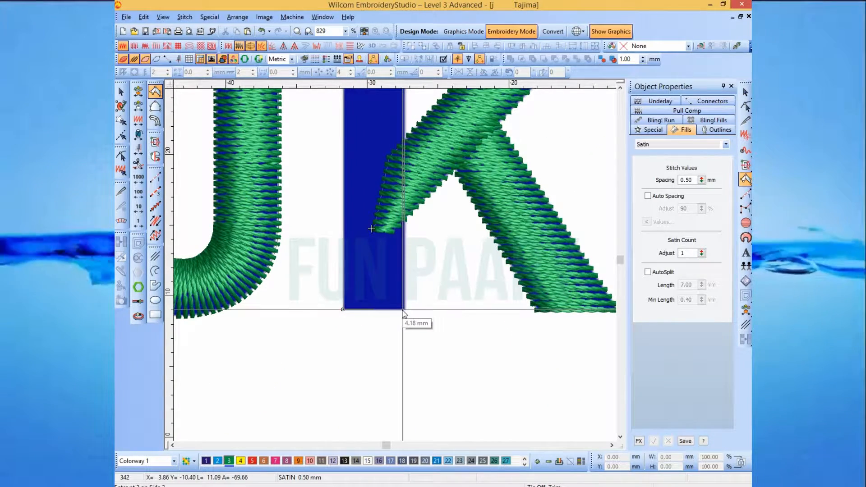
pyautogui.press('Return')
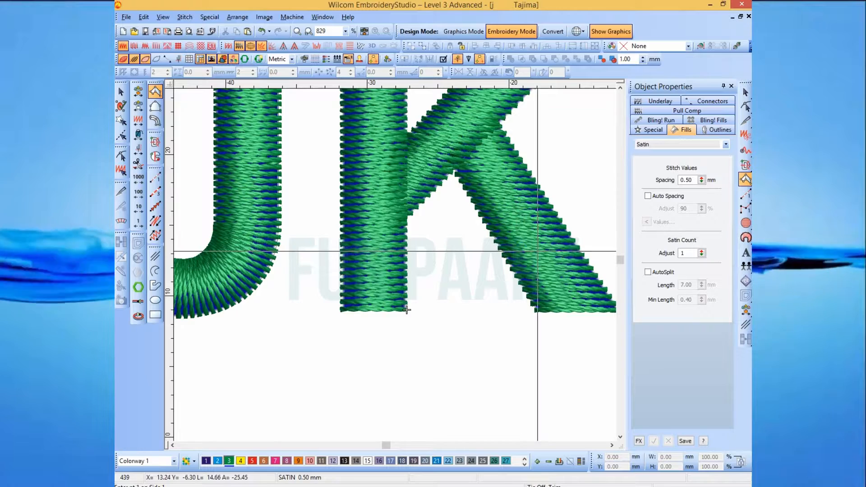
pyautogui.hotkey('shift', 'z')
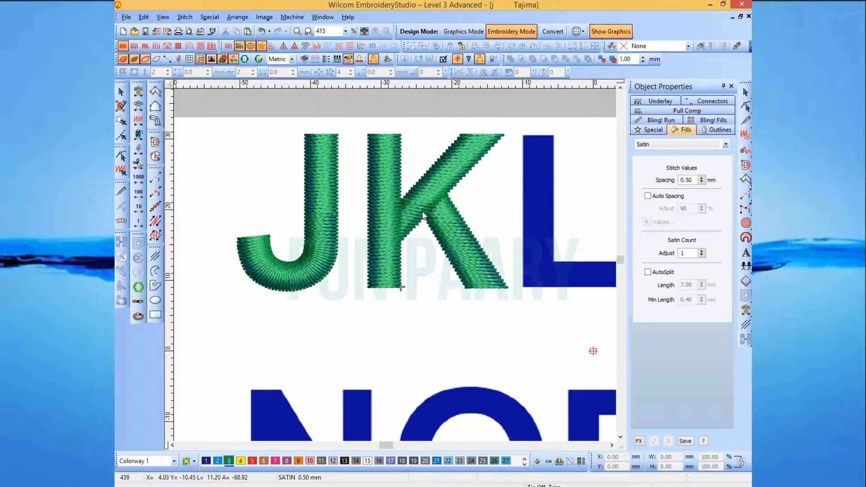
# Step: Digitize the L as one satin column from its stem top, with a diagonal corner line about 5.7 mm long, to the foot's end
pyautogui.click(422, 212)
pyautogui.click(524, 196)
pyautogui.press('b')
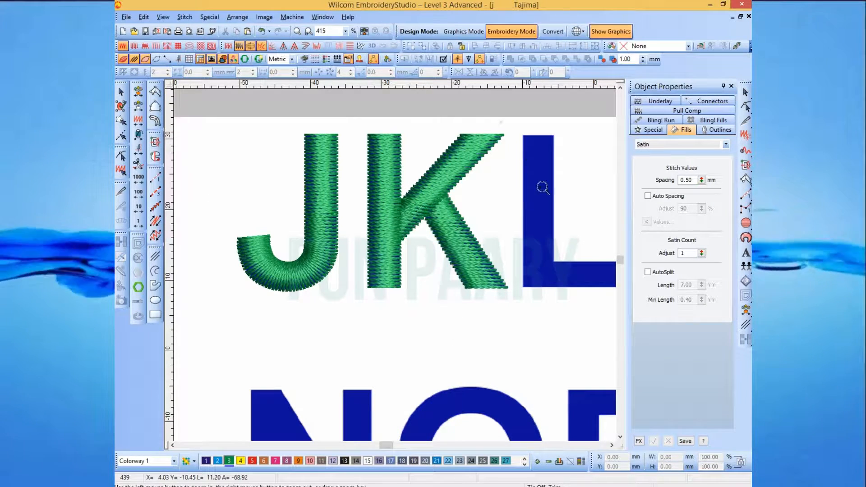
pyautogui.moveTo(543, 187); pyautogui.dragTo(542, 308)
pyautogui.press('space')
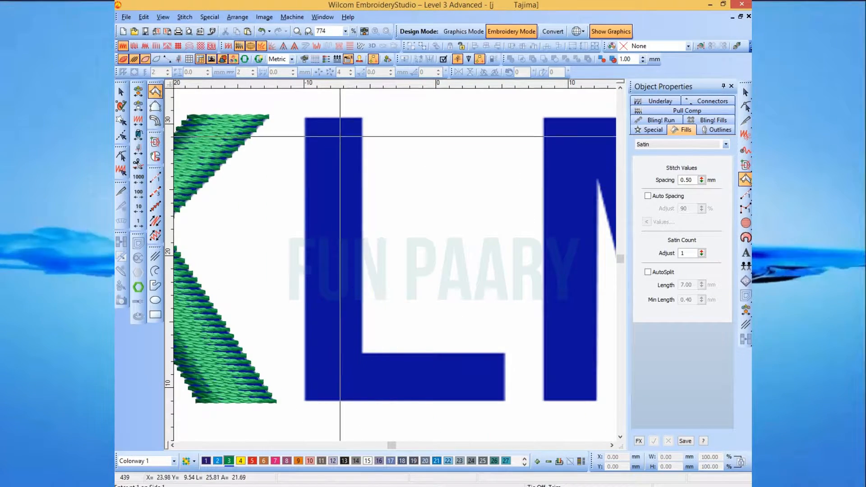
pyautogui.click(305, 117)
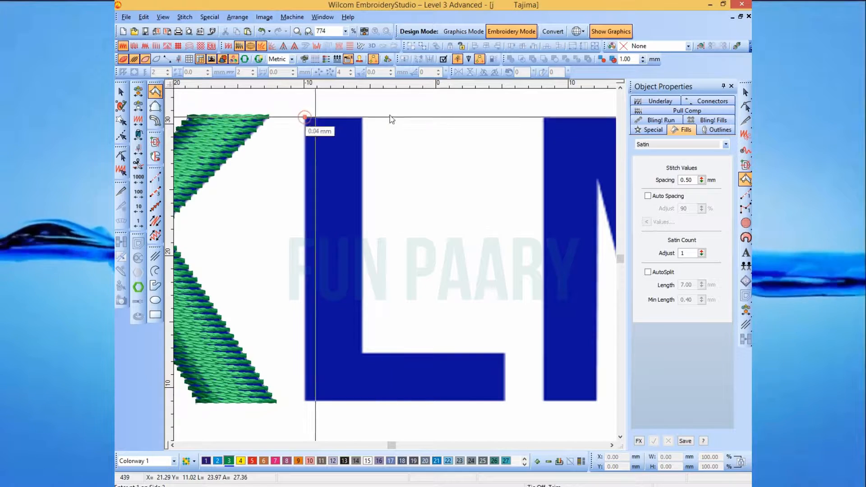
pyautogui.click(362, 118)
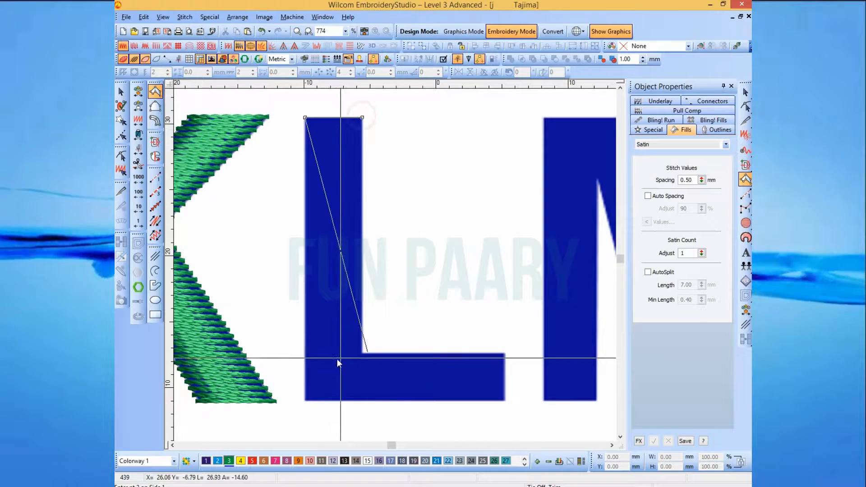
pyautogui.click(305, 401)
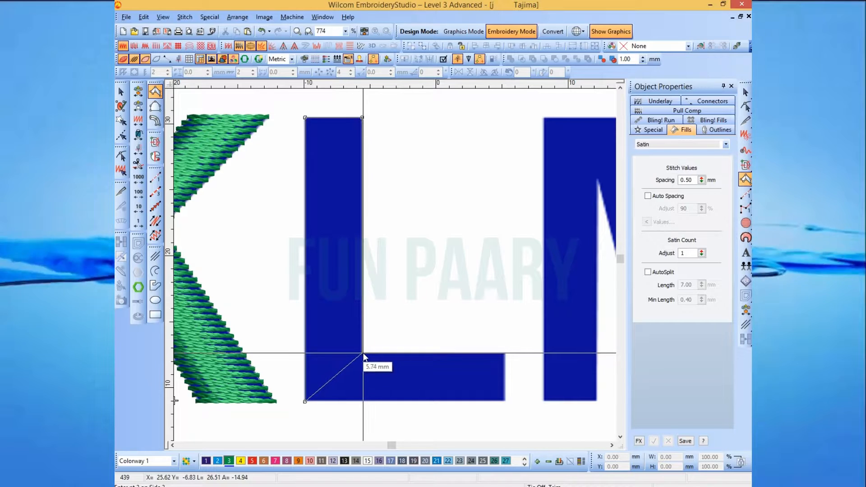
pyautogui.click(363, 354)
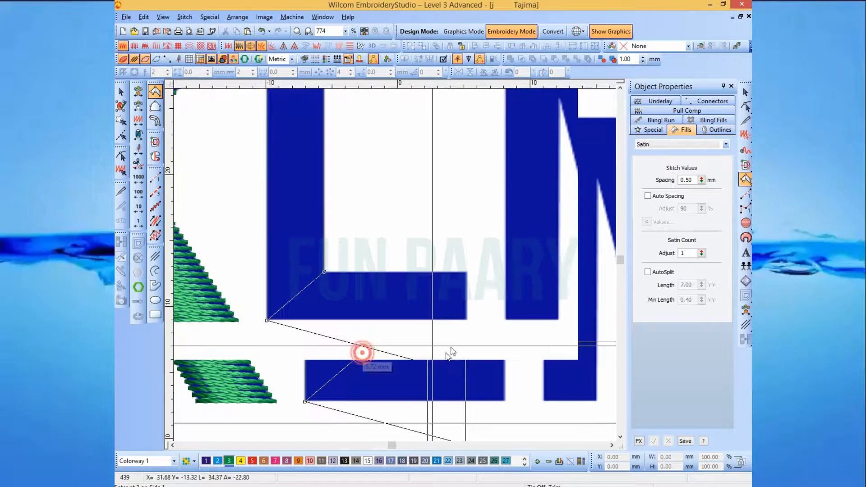
pyautogui.click(467, 320)
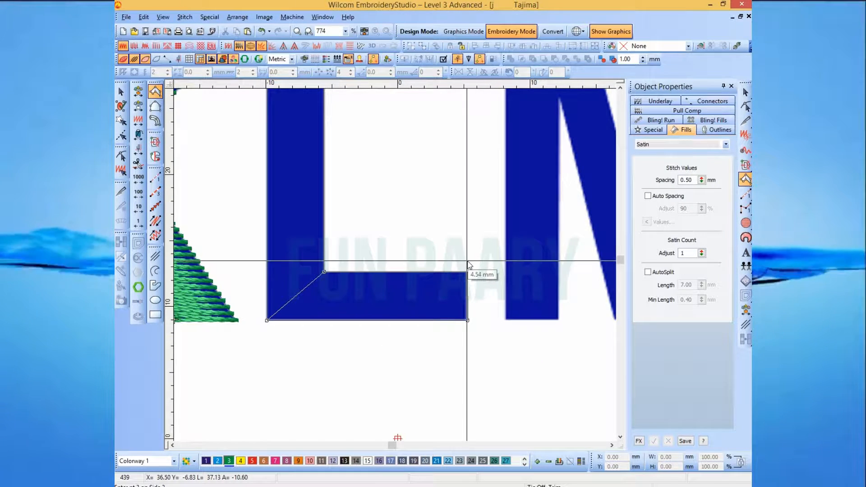
pyautogui.click(468, 264)
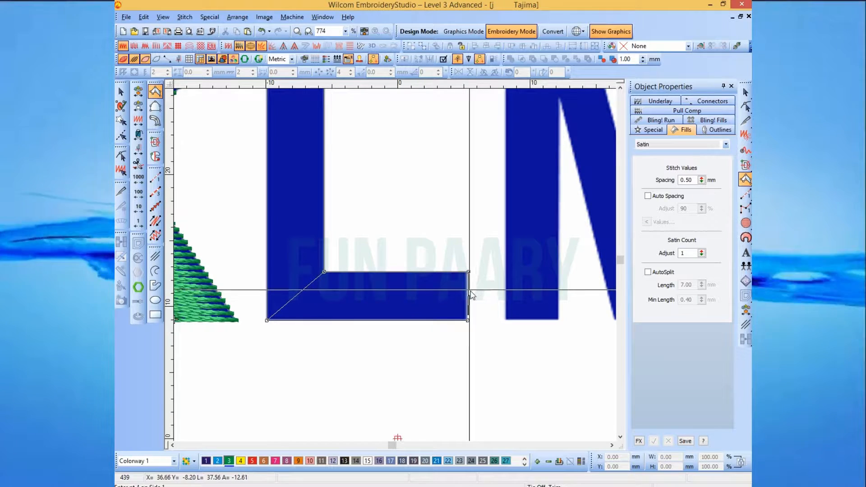
pyautogui.press('Return')
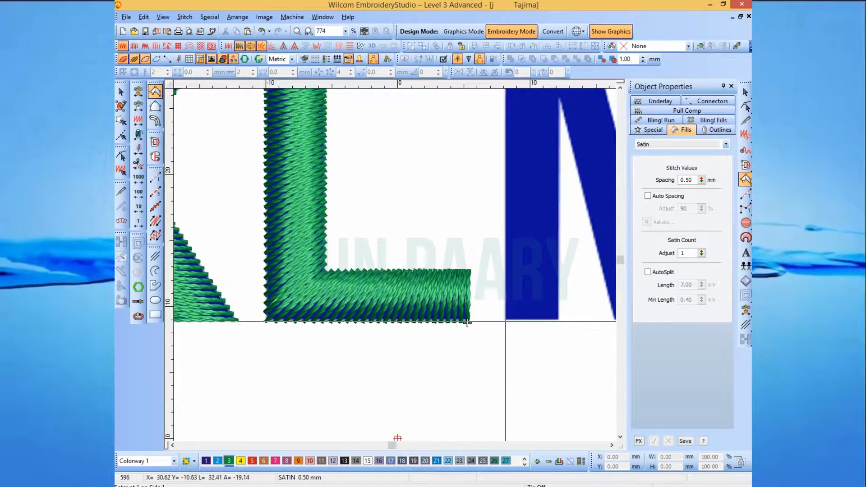
# Step: Digitize the M's left stem as a satin column about 4.1 mm wide, from its base up to the inner notch
pyautogui.click(398, 226)
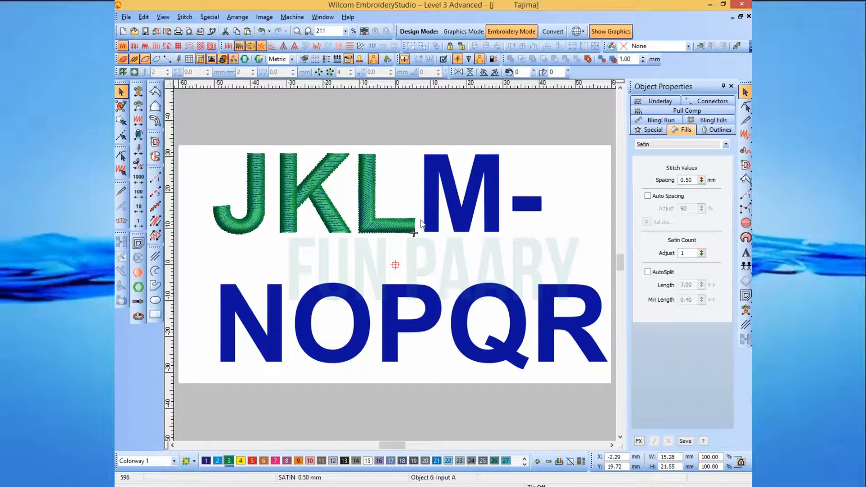
pyautogui.press('a')
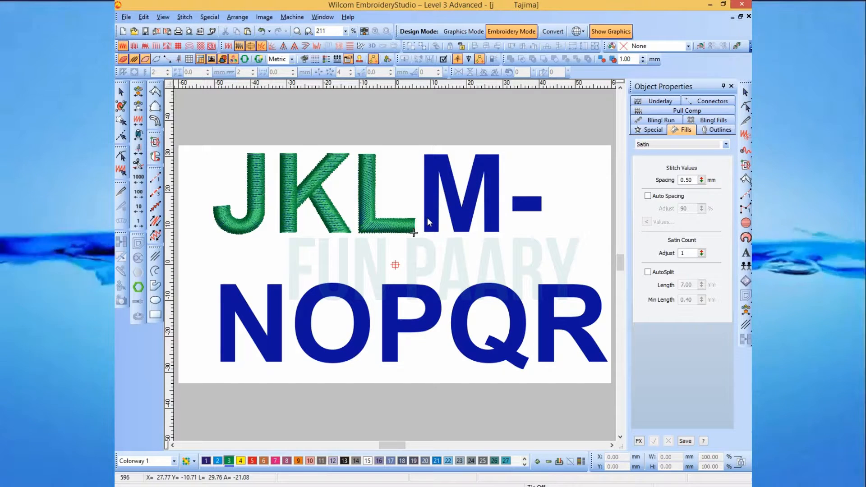
pyautogui.press('b')
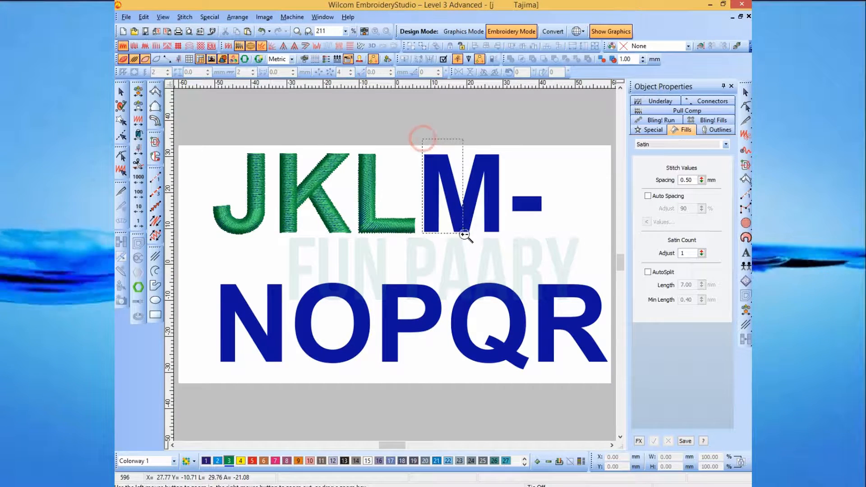
pyautogui.moveTo(465, 235); pyautogui.dragTo(465, 235)
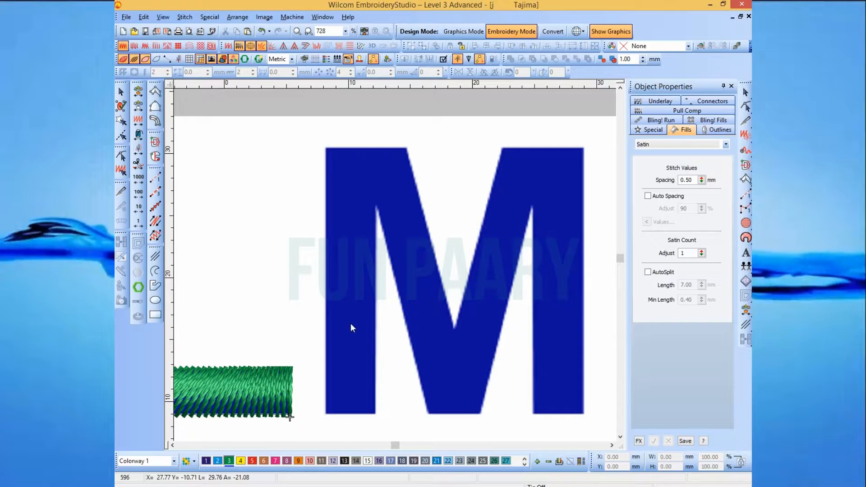
pyautogui.scroll(1, 350, 323)
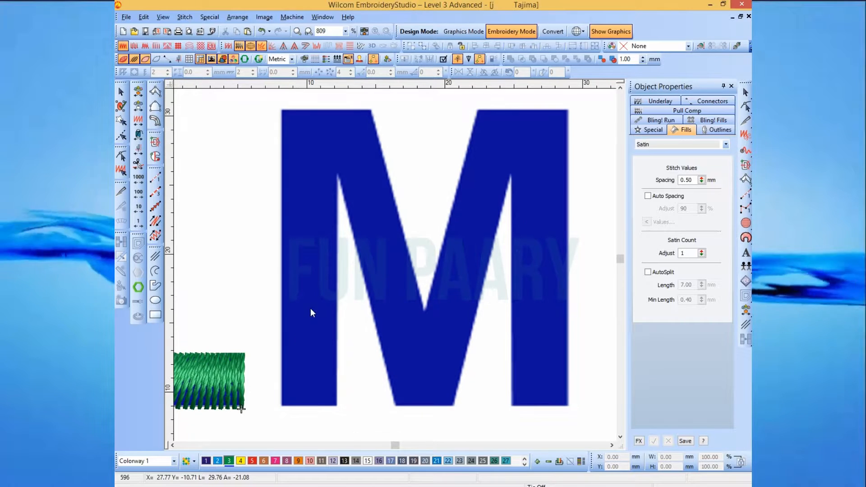
pyautogui.click(281, 405)
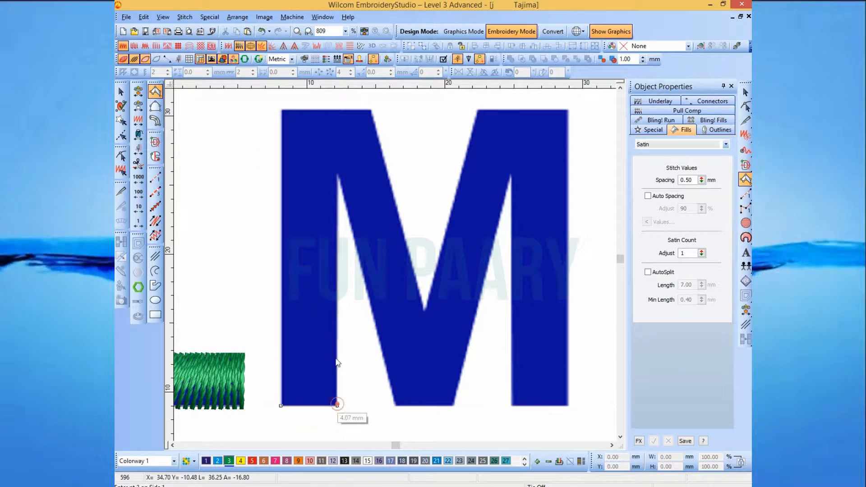
pyautogui.click(338, 404)
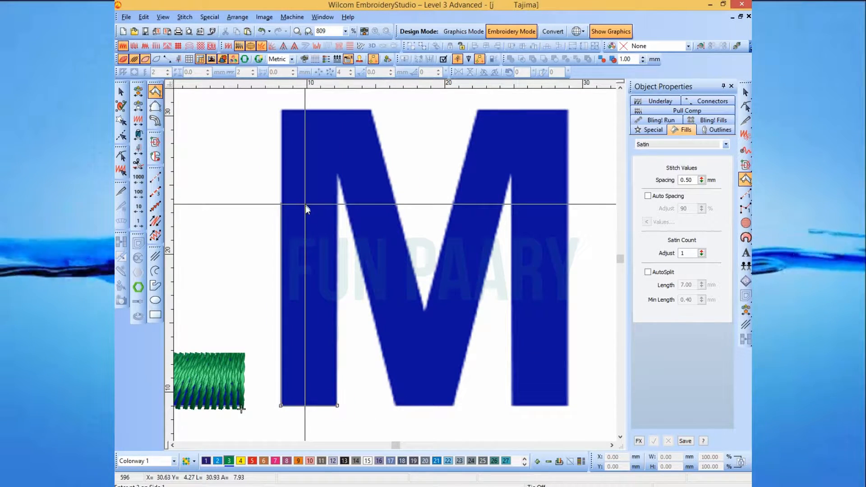
pyautogui.click(298, 176)
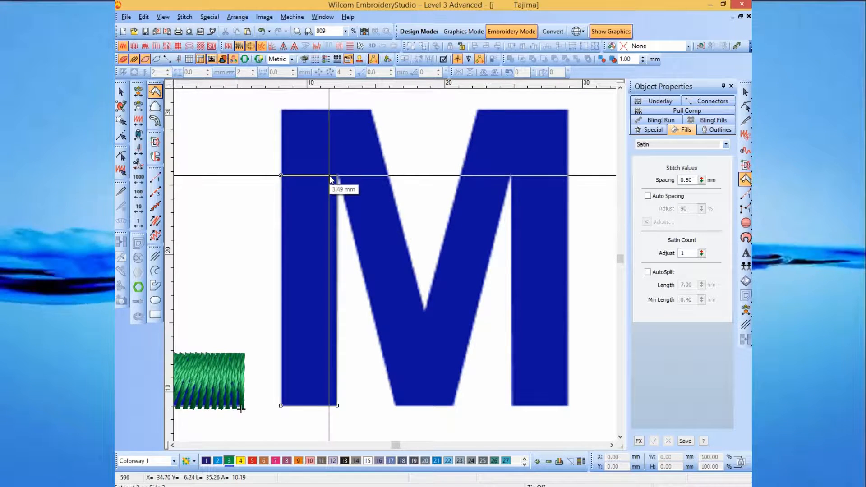
pyautogui.click(336, 175)
pyautogui.press('Return')
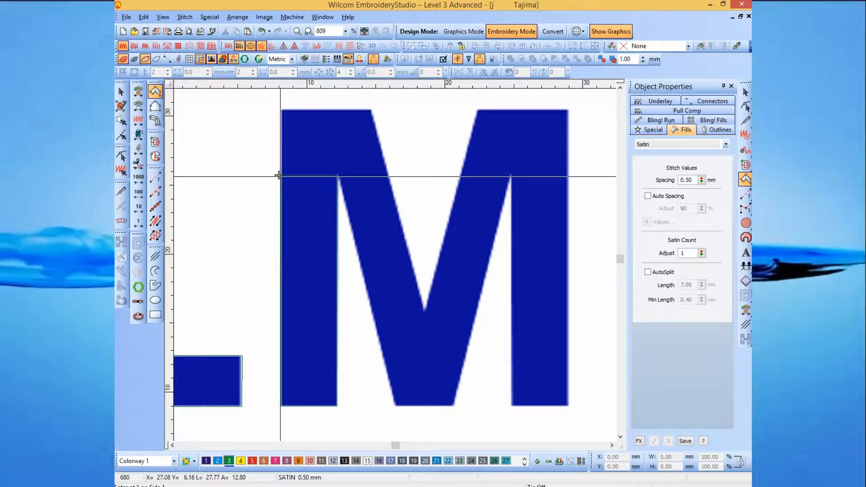
# Step: Digitize the M's upper-left block as a satin column from the notch level, about 7.8 mm wide there, to the letter's top edge
pyautogui.click(280, 176)
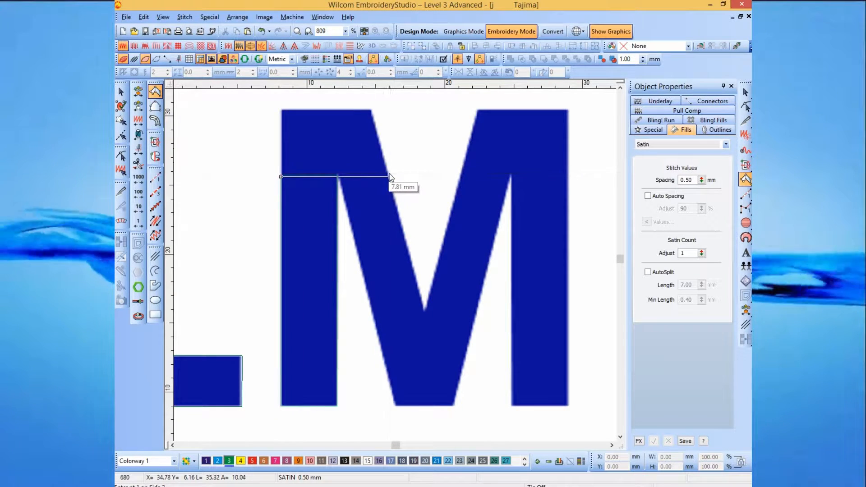
pyautogui.click(389, 176)
pyautogui.press('c')
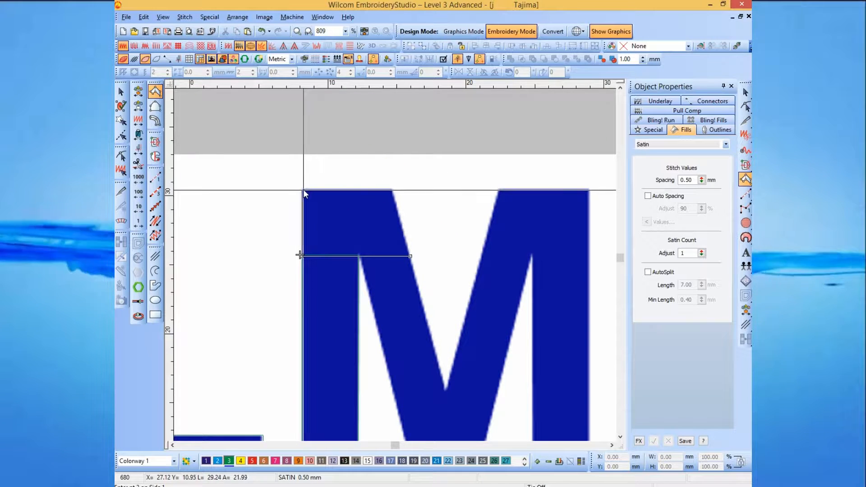
pyautogui.click(303, 188)
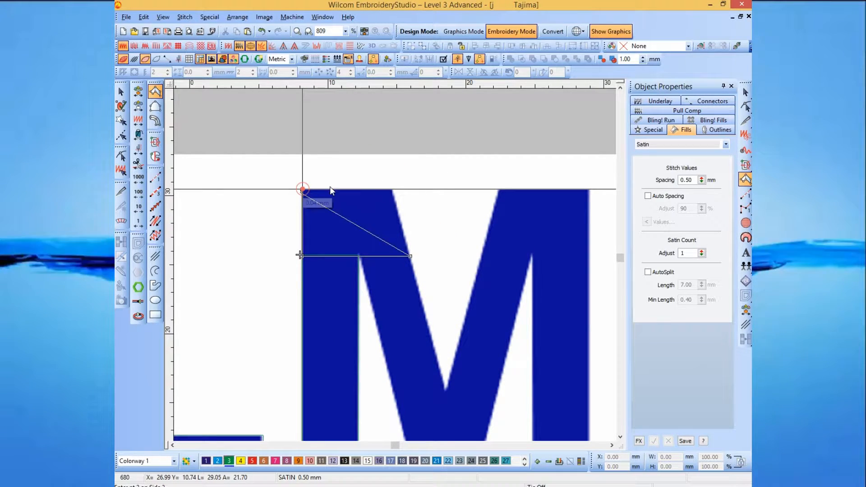
pyautogui.click(392, 190)
pyautogui.press('Return')
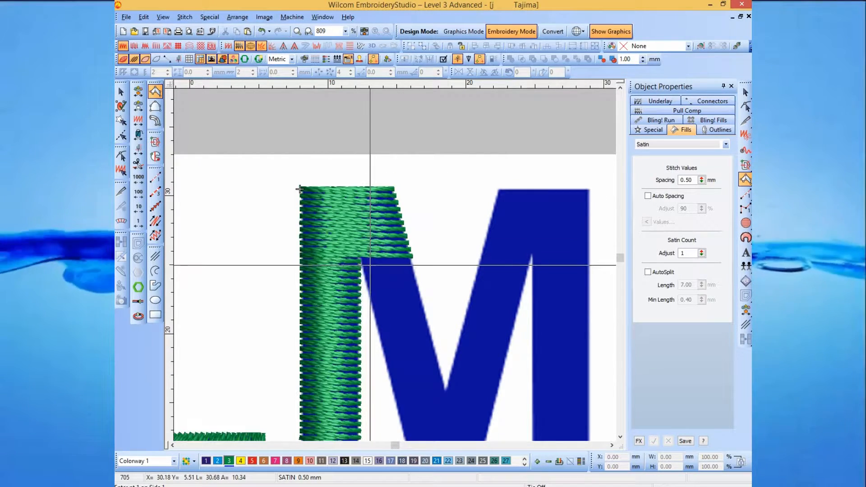
# Step: Hide the stitches and digitize the M's left diagonal as a satin column from the notch down to the V's inner point, about 3.8 mm wide
pyautogui.scroll(-2, 368, 237)
pyautogui.press('c')
pyautogui.press('s')
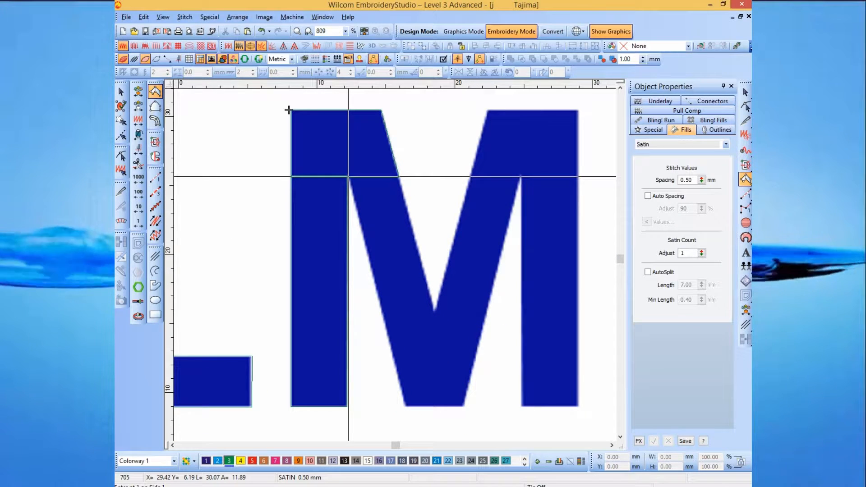
pyautogui.click(348, 176)
pyautogui.click(348, 175)
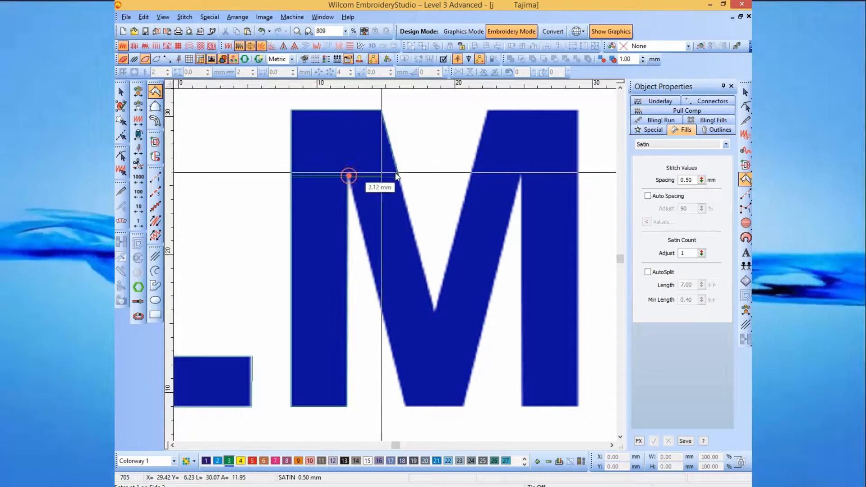
pyautogui.click(398, 175)
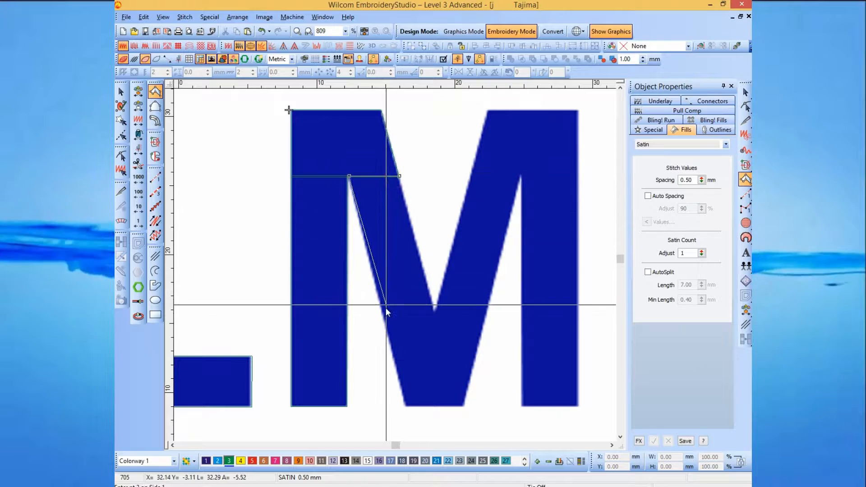
pyautogui.click(382, 310)
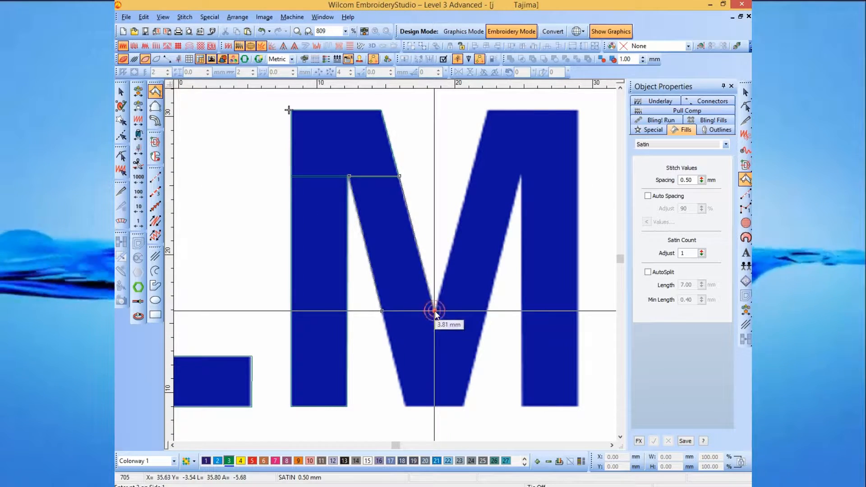
pyautogui.press('space')
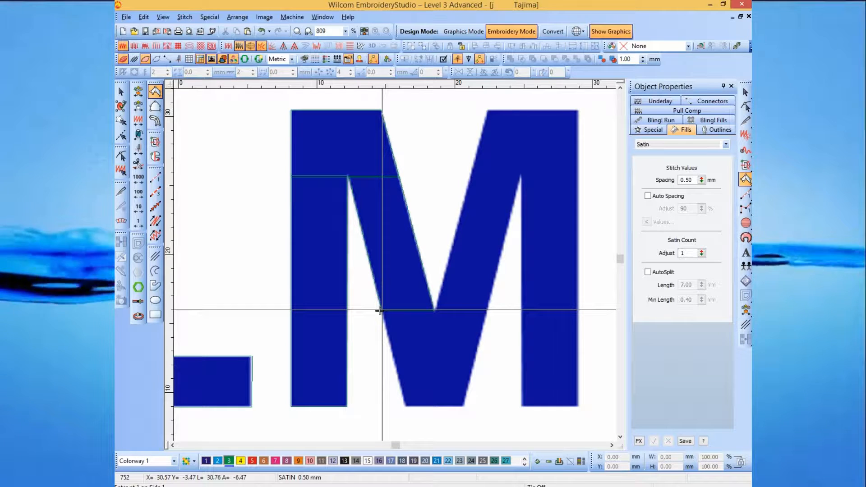
# Step: Digitize the M's bottom centre section as a satin column, tapering from about 7.7 mm at the V's inner point to the base
pyautogui.click(380, 311)
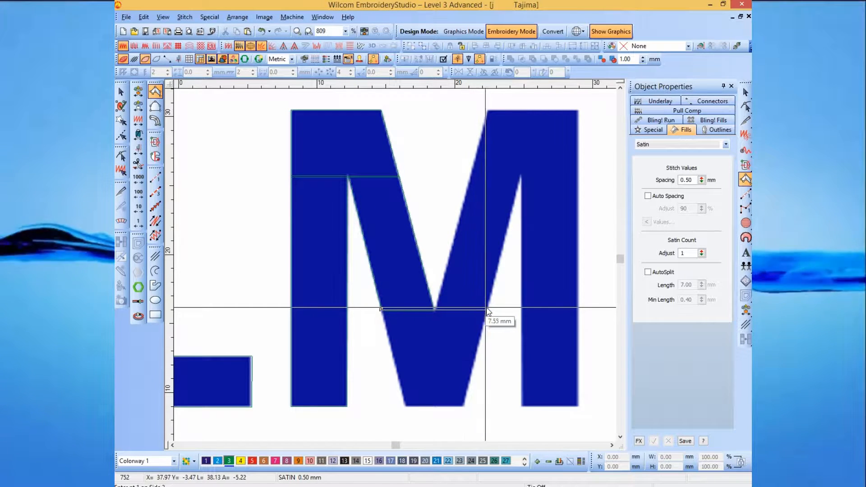
pyautogui.click(488, 310)
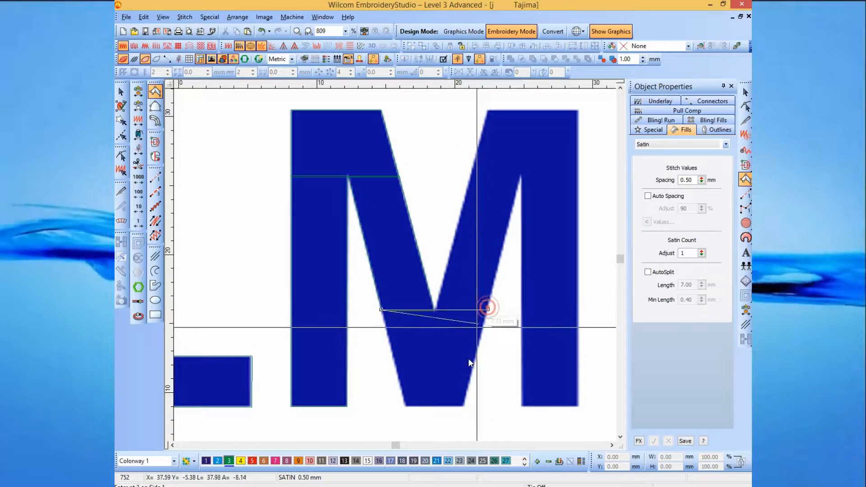
pyautogui.click(406, 408)
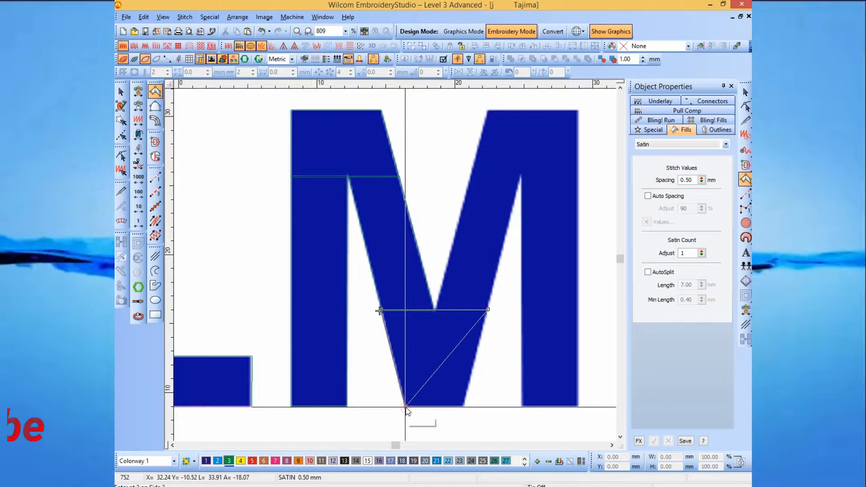
pyautogui.click(465, 407)
pyautogui.press('Return')
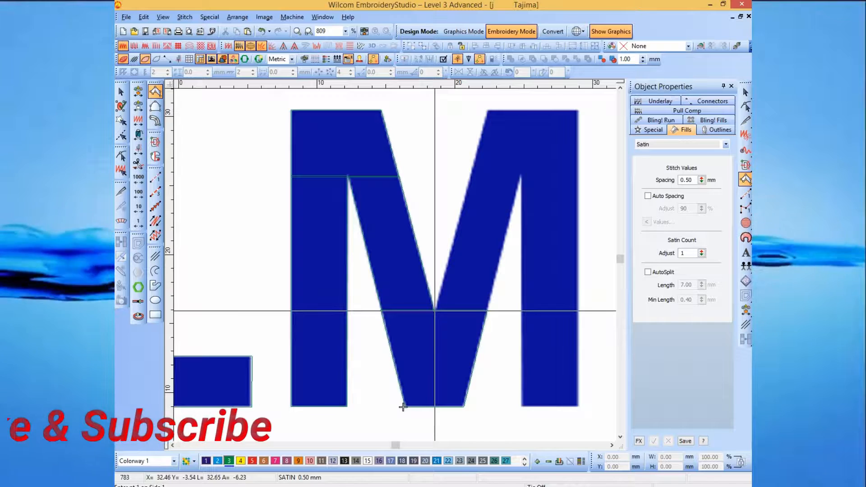
# Step: Digitize the M's right diagonal as a satin column from the V's inner point up to the right notch, about 3.7 mm wide at its top
pyautogui.click(435, 312)
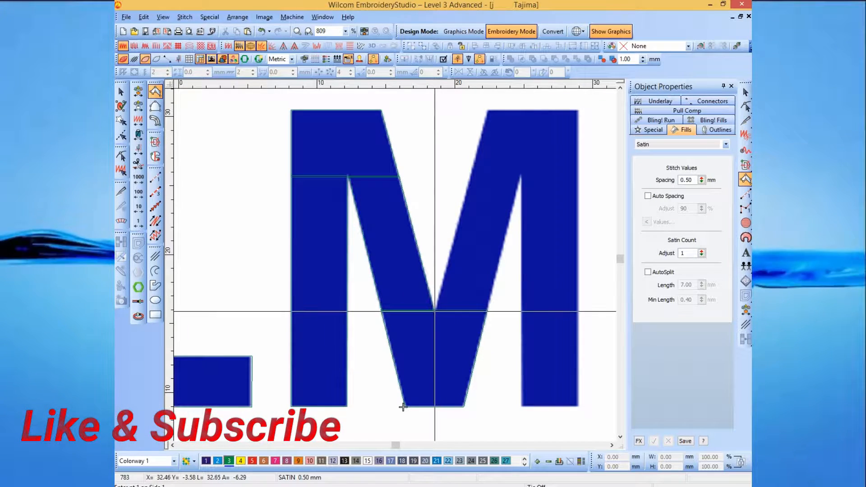
pyautogui.click(488, 310)
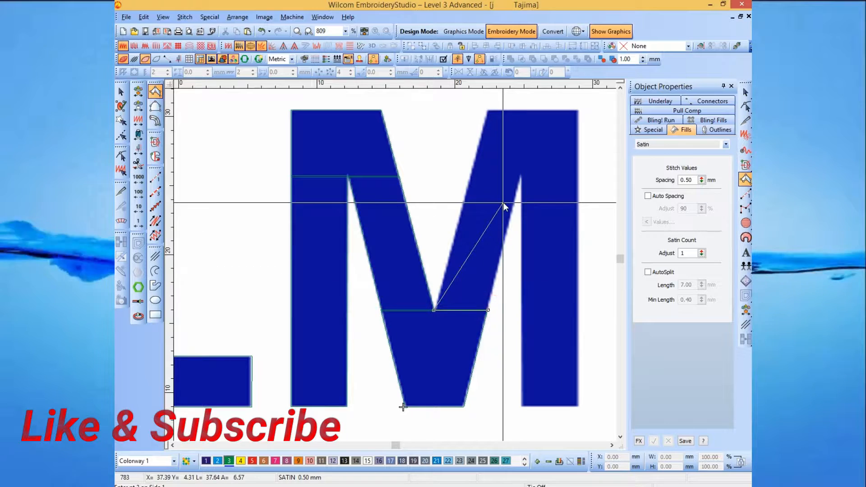
pyautogui.click(469, 176)
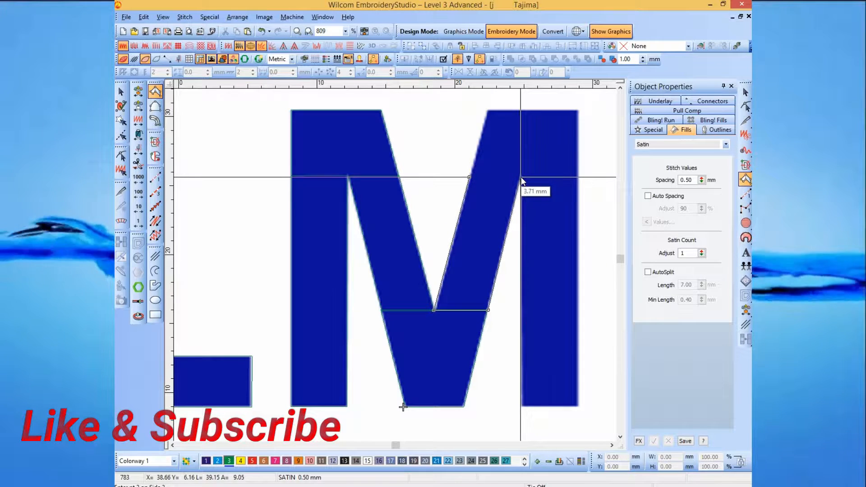
pyautogui.click(521, 177)
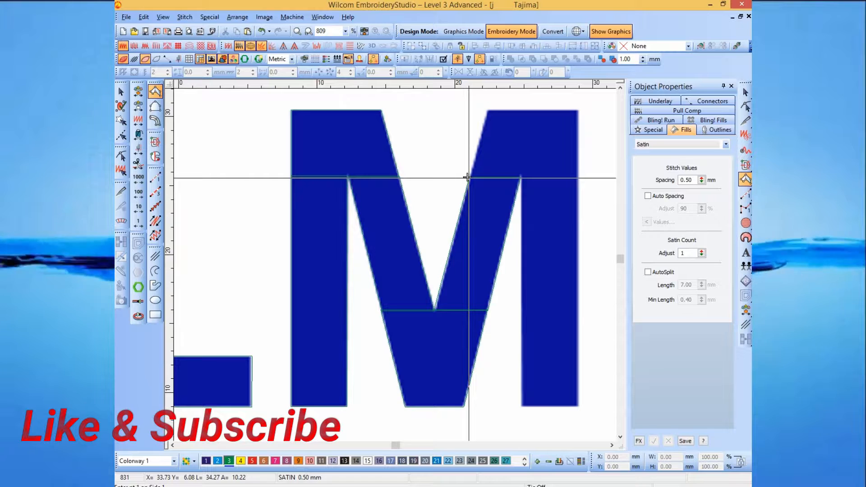
# Step: Digitize the M's upper-right block as a satin column from the notch level, narrowing to about 6.6 mm at the letter's top edge
pyautogui.click(580, 177)
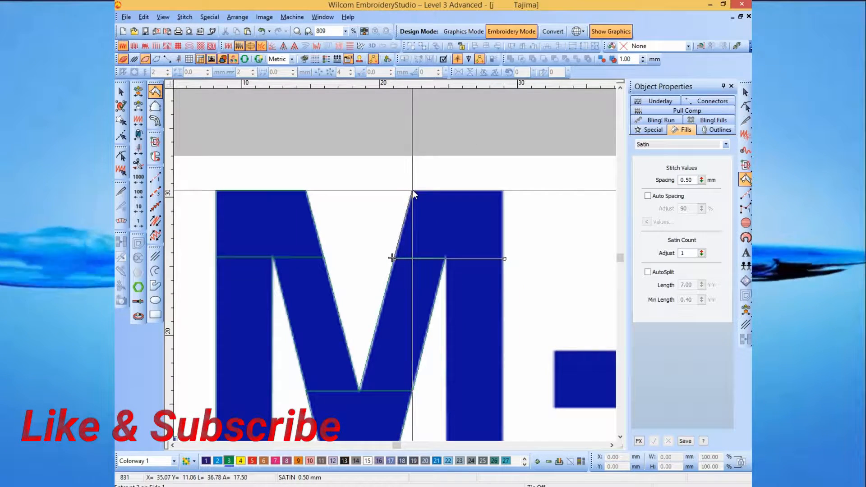
pyautogui.click(414, 191)
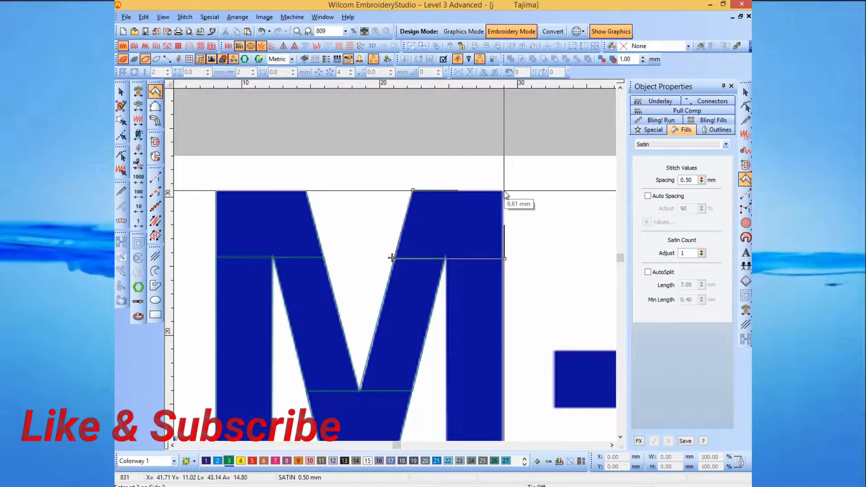
pyautogui.click(505, 191)
pyautogui.press('Return')
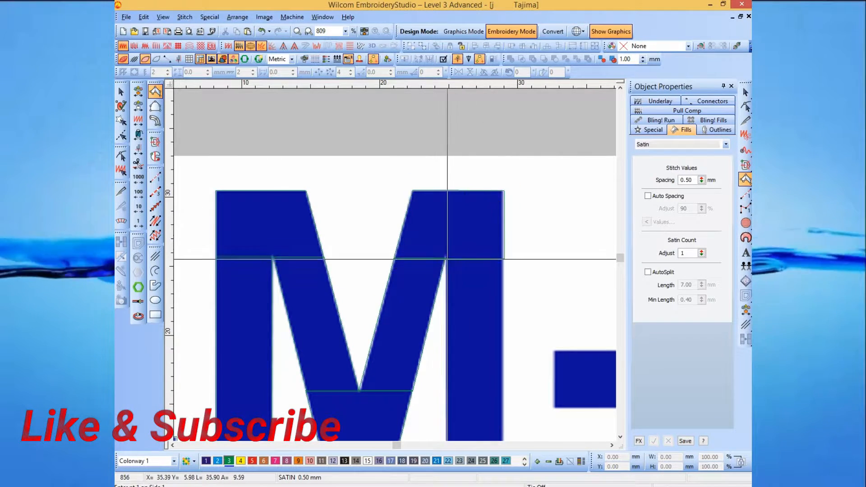
# Step: Digitize the M's right leg as a satin column about 4.2 mm wide, from the right notch down to the base
pyautogui.click(446, 258)
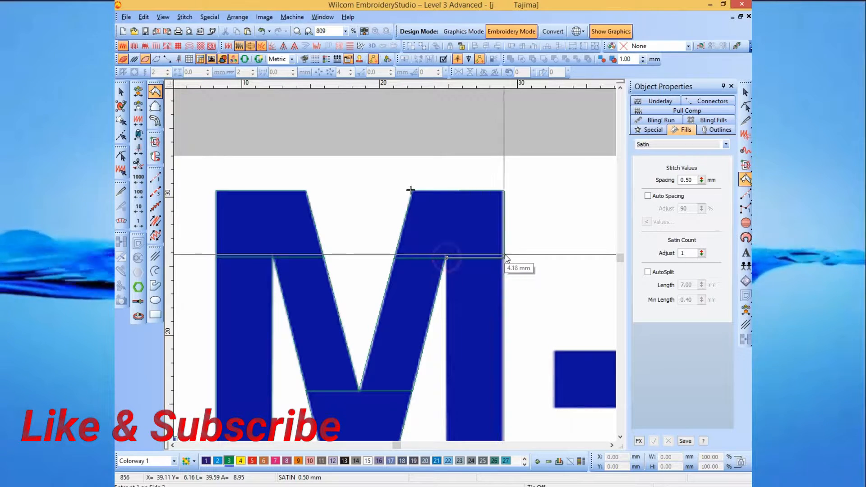
pyautogui.click(506, 256)
pyautogui.scroll(-4, 496, 257)
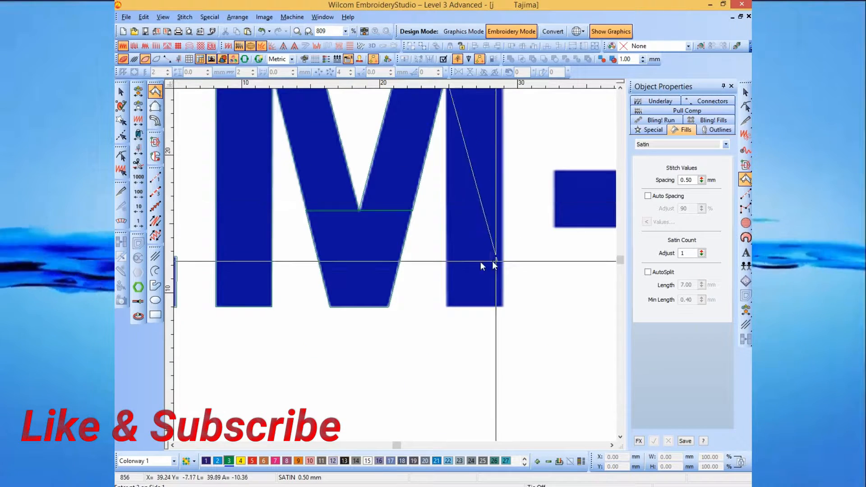
pyautogui.click(456, 307)
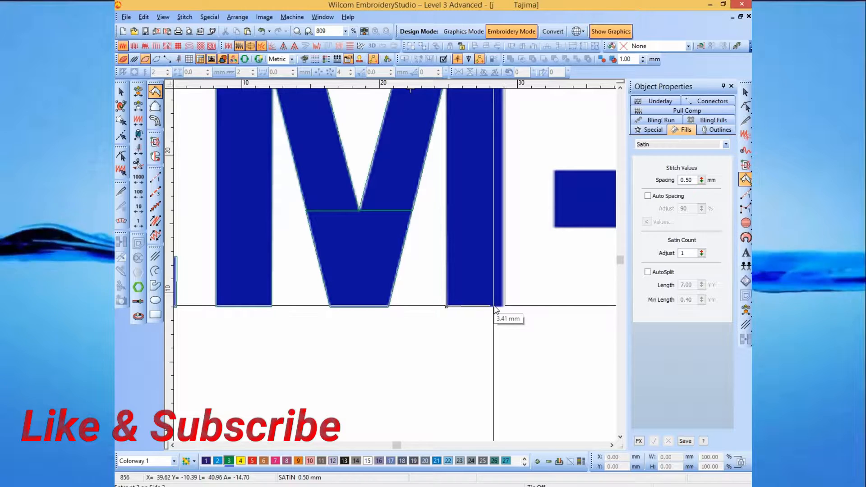
pyautogui.click(493, 307)
pyautogui.press('Return')
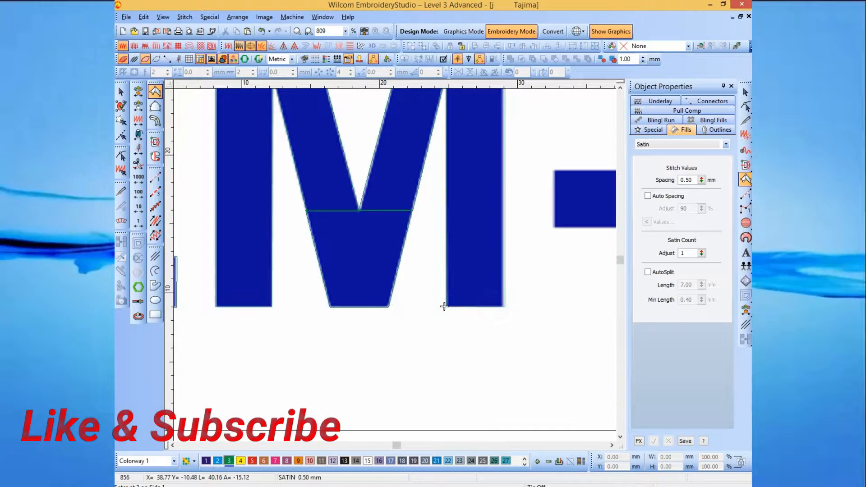
# Step: Examine the finished M up close, with stitches shown and hidden, checking its left leg, left diagonal and bottom centre sections
pyautogui.hotkey('shift', 'z')
pyautogui.hotkey('shift', 'z')
pyautogui.press('Escape')
pyautogui.press('s')
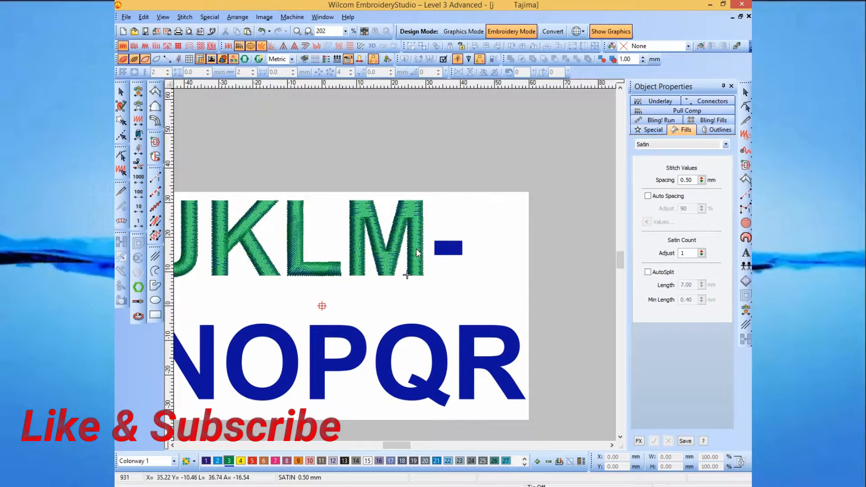
pyautogui.press('b')
pyautogui.moveTo(426, 190); pyautogui.dragTo(345, 287)
pyautogui.press('s')
pyautogui.press('s')
pyautogui.click(319, 294)
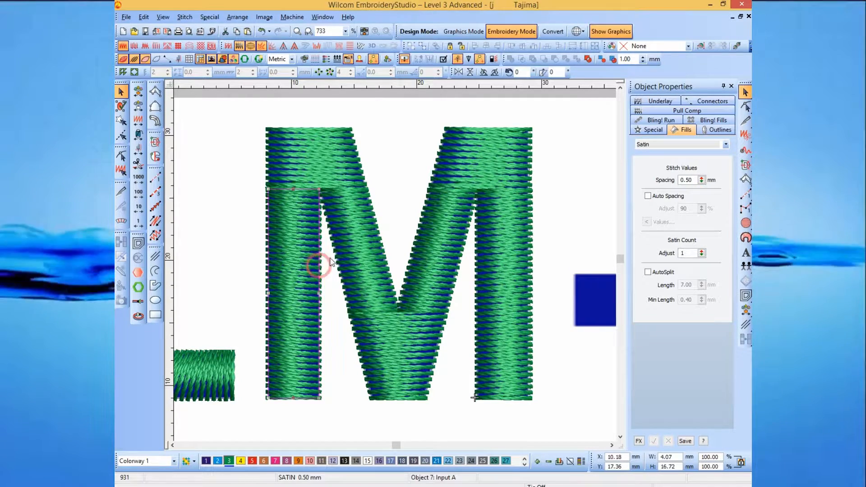
pyautogui.click(359, 227)
pyautogui.press('Escape')
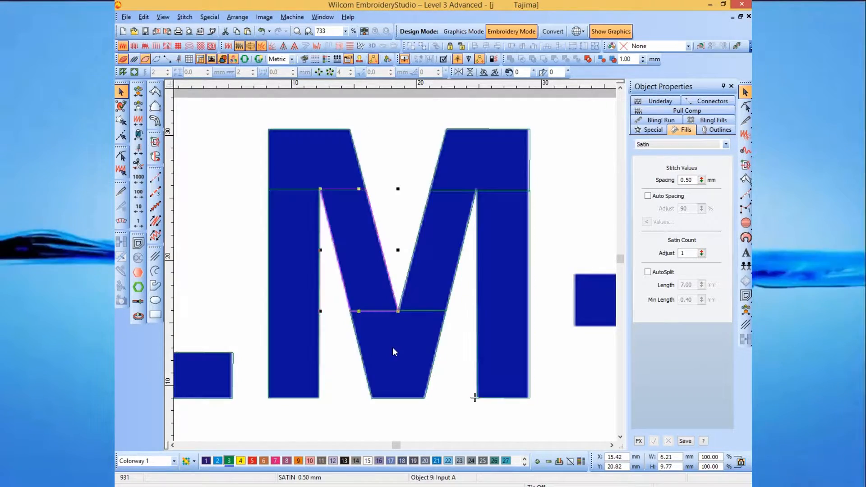
pyautogui.click(428, 356)
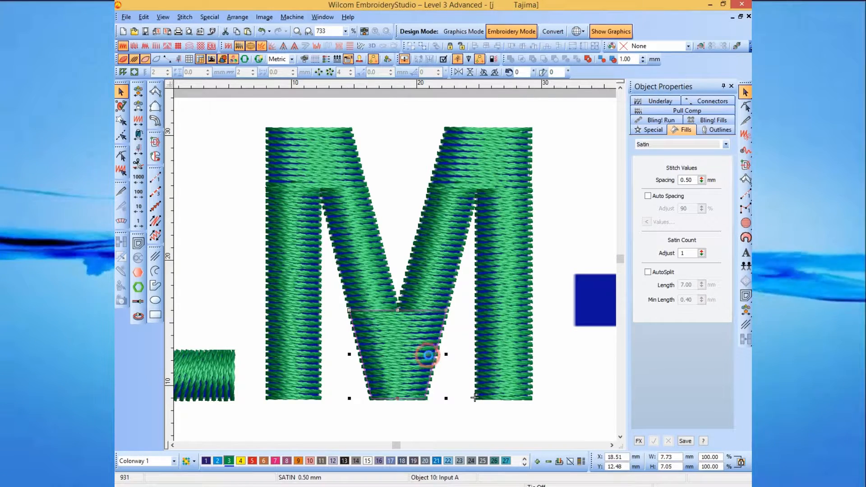
pyautogui.press('t')
pyautogui.press('0')
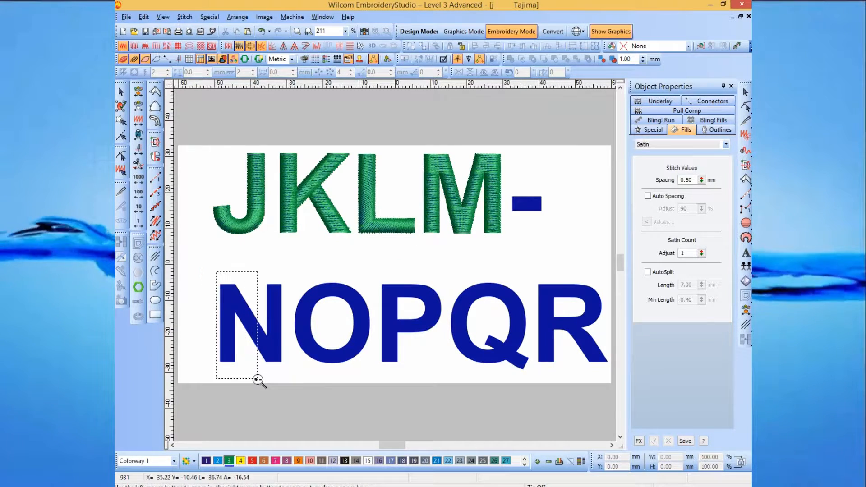
# Step: Digitize the N's left leg as a satin column about 4.1 mm wide, from the base up to the inner notch
pyautogui.moveTo(258, 379); pyautogui.dragTo(258, 380)
pyautogui.press('i')
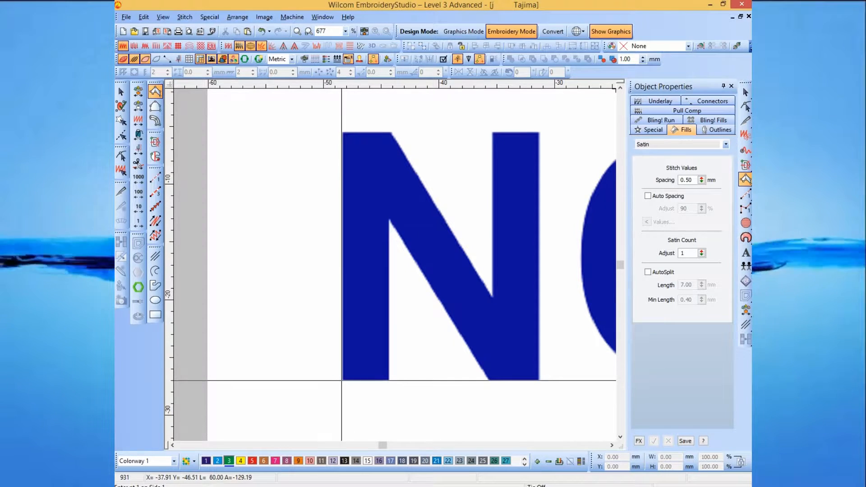
pyautogui.click(342, 380)
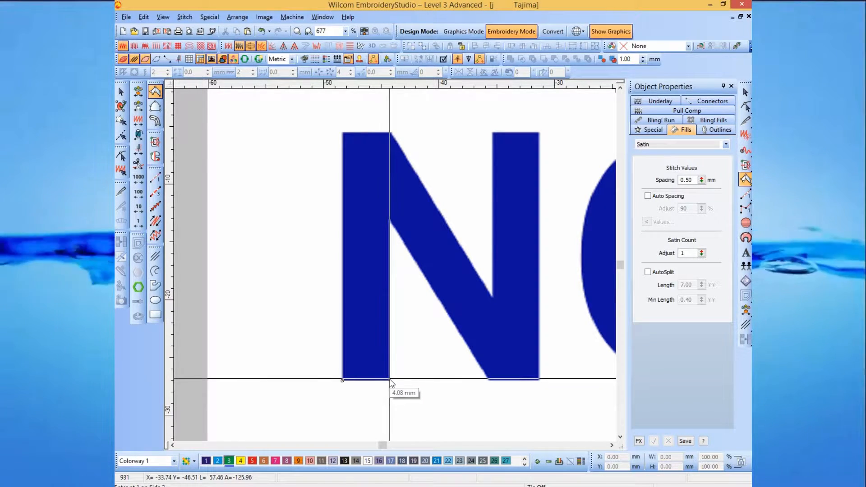
pyautogui.click(390, 380)
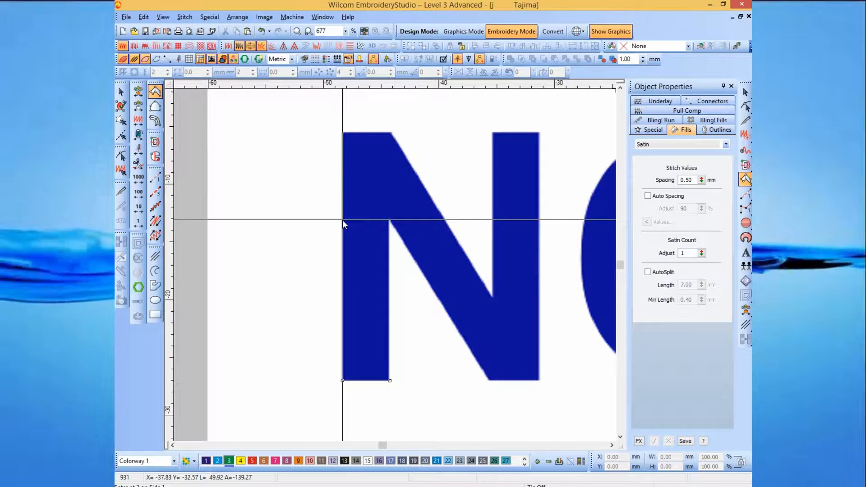
pyautogui.click(343, 220)
pyautogui.click(389, 220)
pyautogui.press('Return')
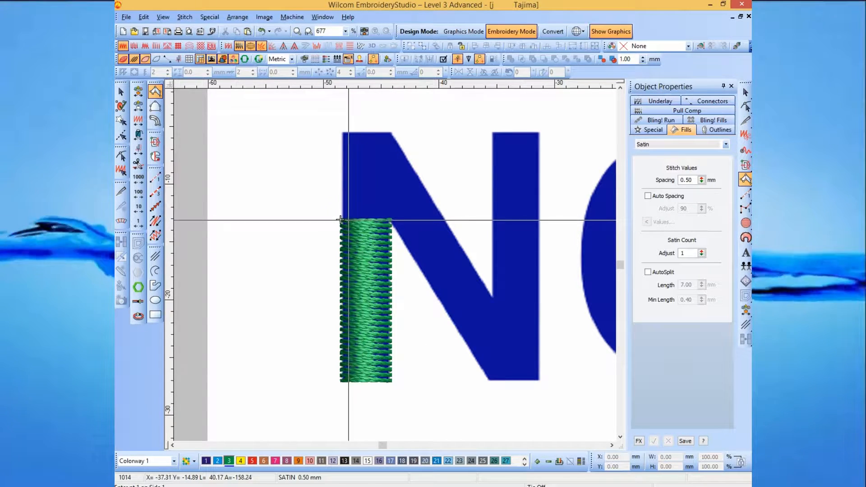
# Step: Hide the stitches and digitize the N's upper-left block as a satin column from the notch level, narrowing to about 4.1 mm at the top edge
pyautogui.press('s')
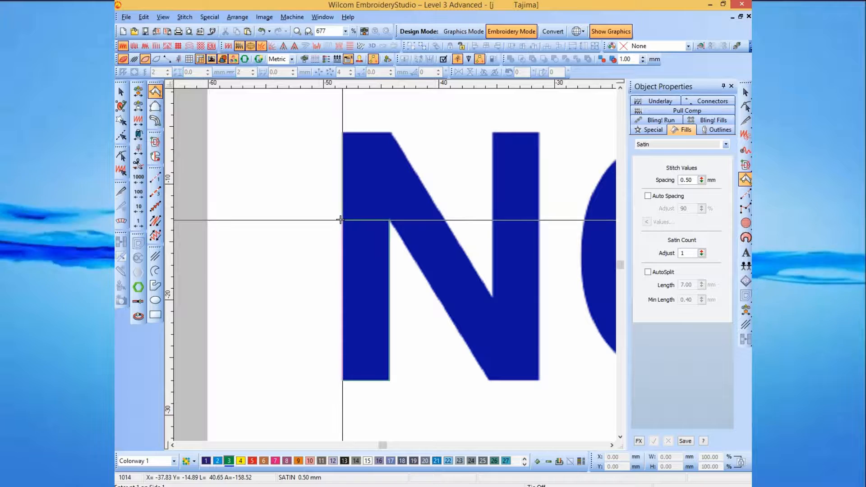
pyautogui.click(342, 220)
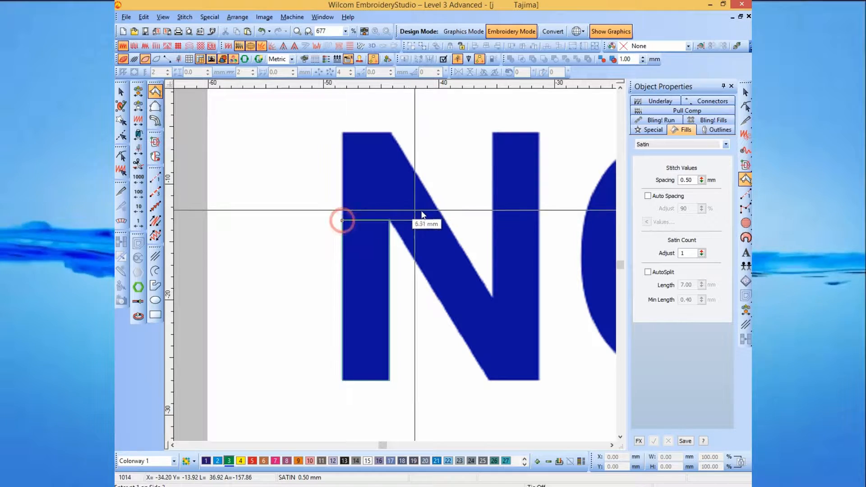
pyautogui.click(444, 214)
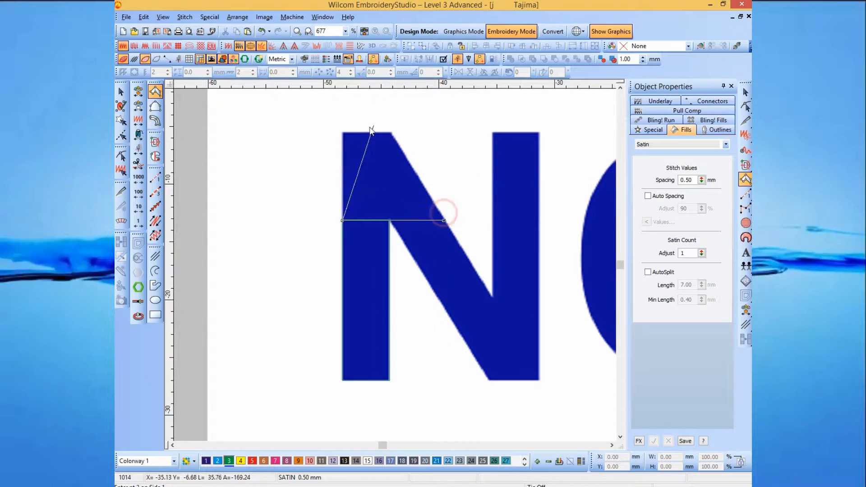
pyautogui.click(342, 132)
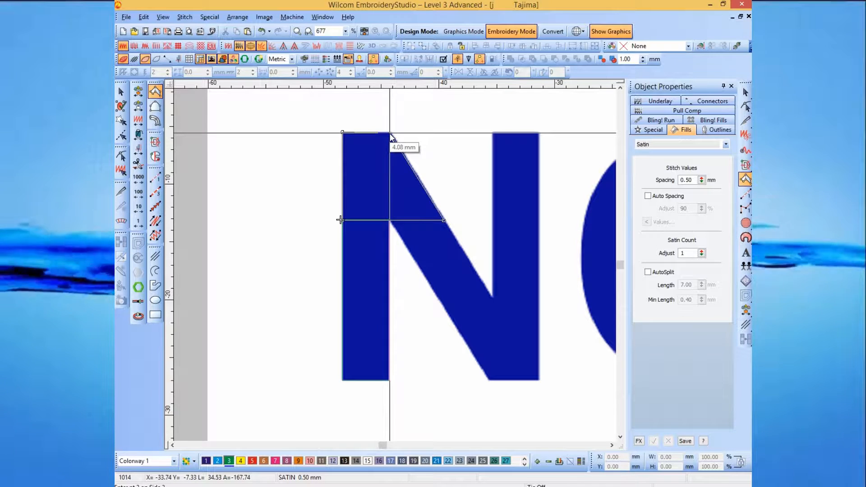
pyautogui.click(391, 132)
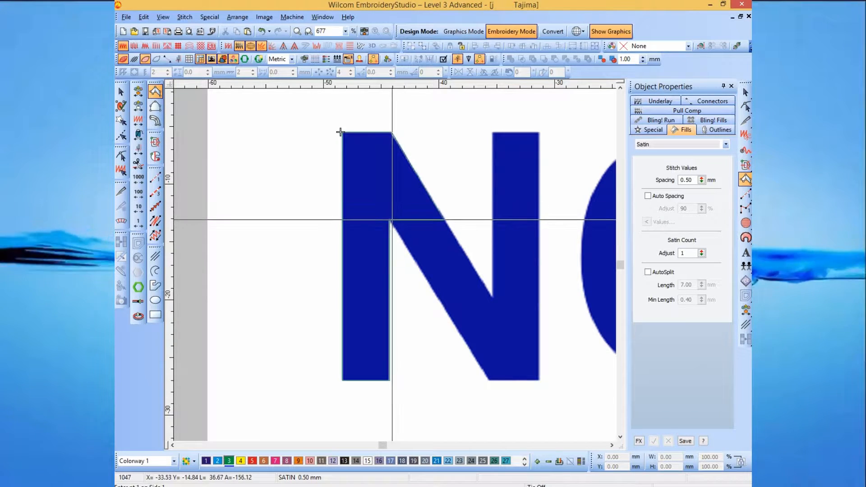
# Step: Digitize the N's diagonal as a satin column about 4.7 mm wide, from the left notch down to the right inner corner
pyautogui.click(390, 219)
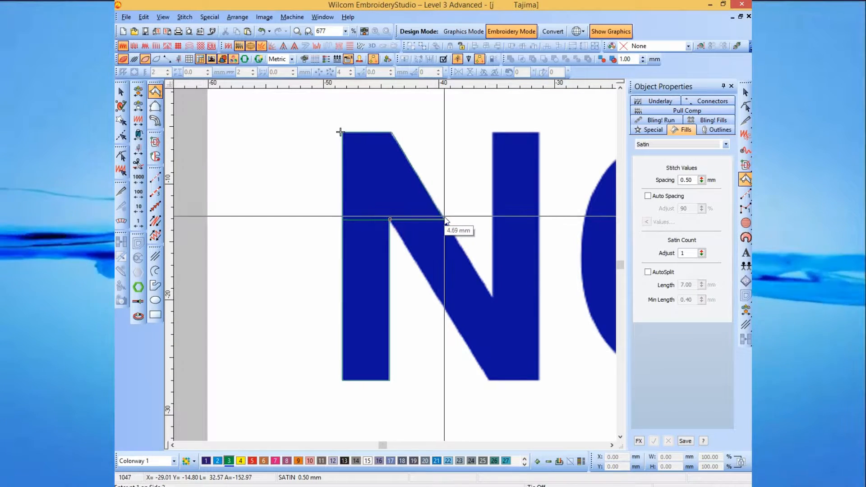
pyautogui.click(445, 219)
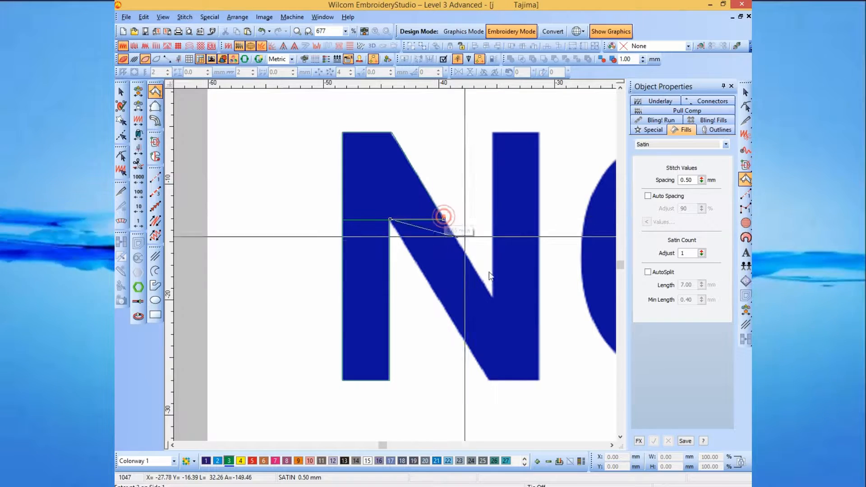
pyautogui.click(437, 299)
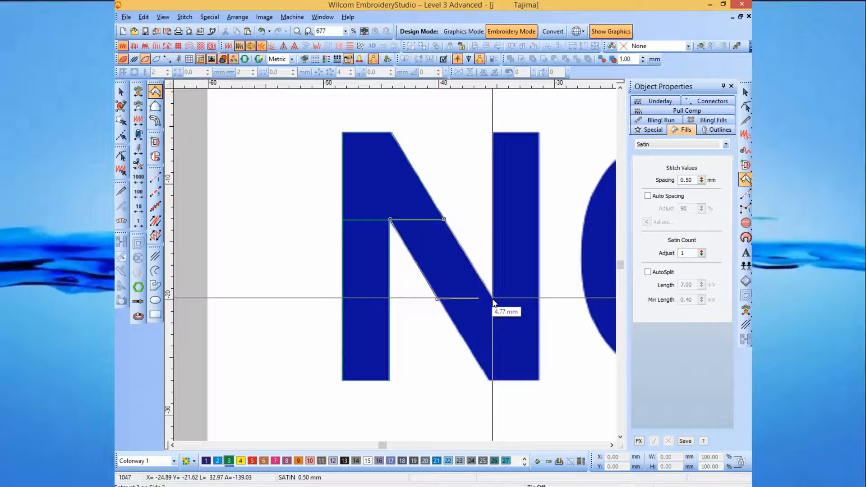
pyautogui.click(493, 300)
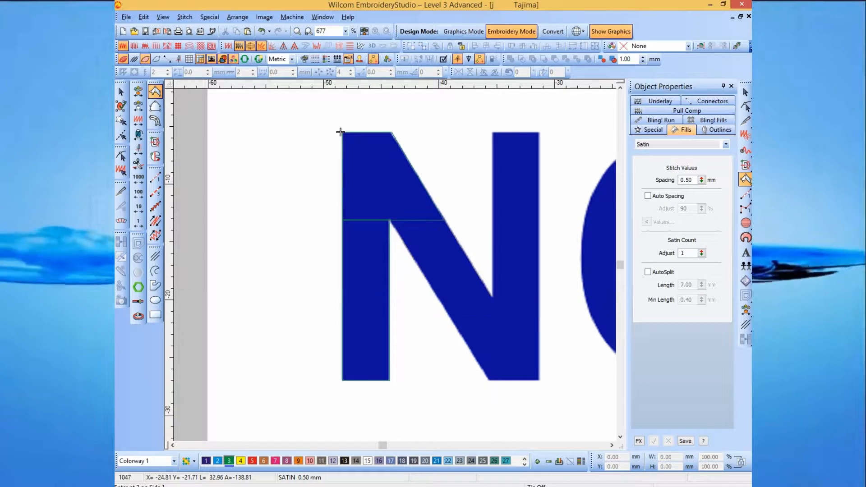
# Step: Digitize the N's lower-right block as a satin column from the right inner corner level, narrowing to about 4.5 mm at the base
pyautogui.click(436, 299)
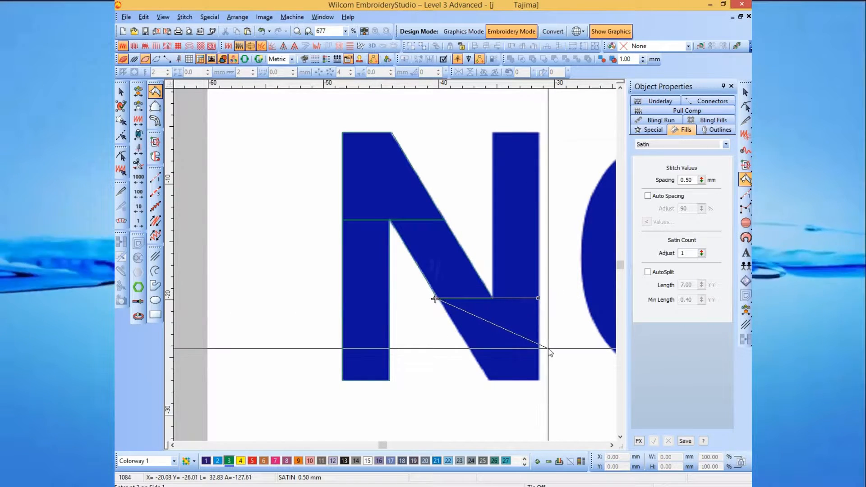
pyautogui.click(539, 299)
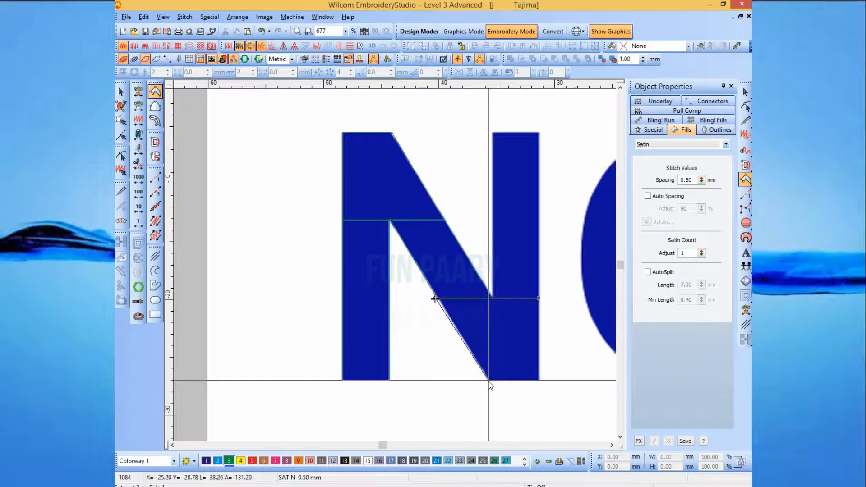
pyautogui.click(489, 382)
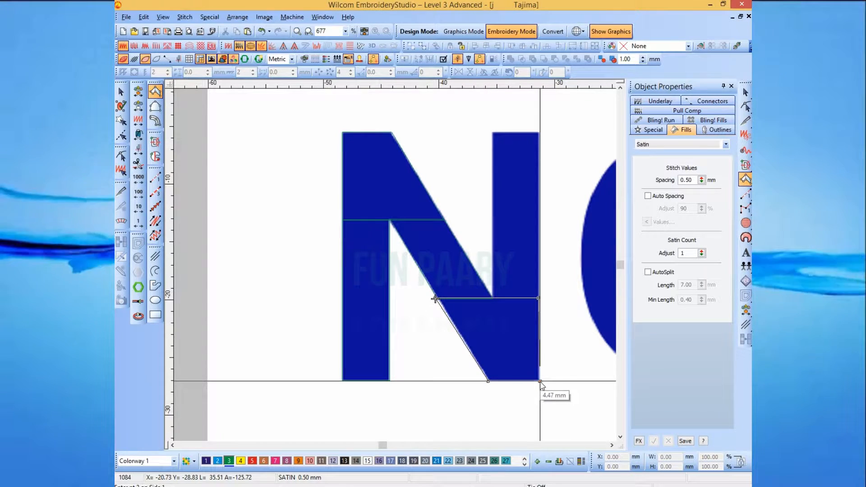
pyautogui.press('Return')
# Step: Reshape the N's lower-right block by moving its upper-left corner node slightly upward onto the diagonal's edge
pyautogui.press('b')
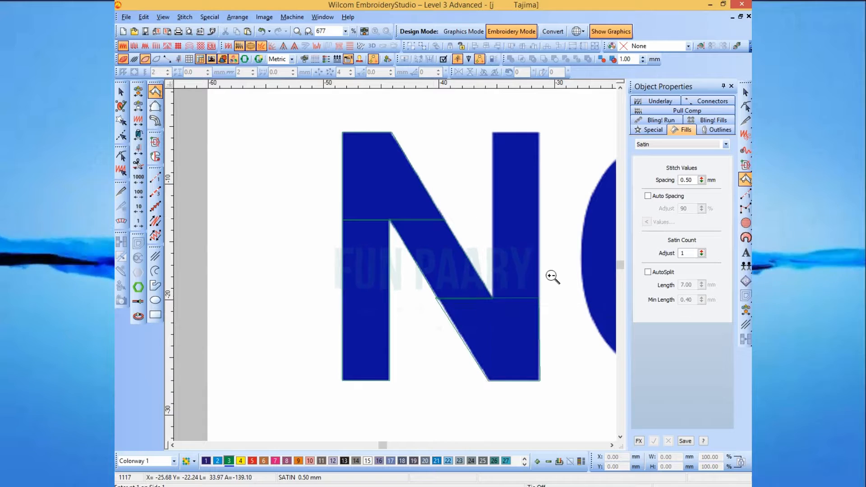
pyautogui.moveTo(553, 273); pyautogui.dragTo(553, 273)
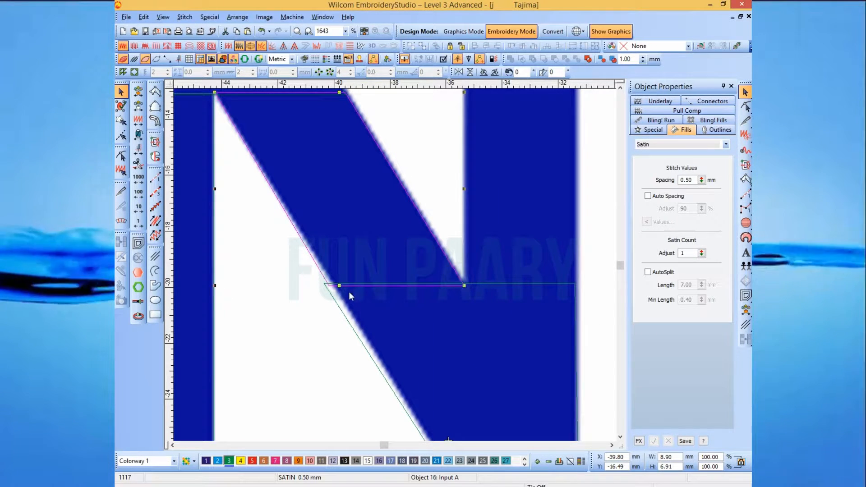
pyautogui.press('h')
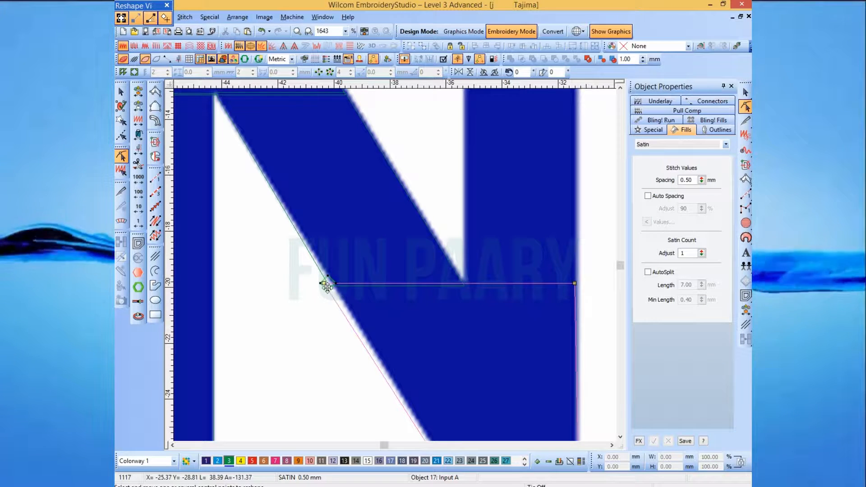
pyautogui.click(327, 282)
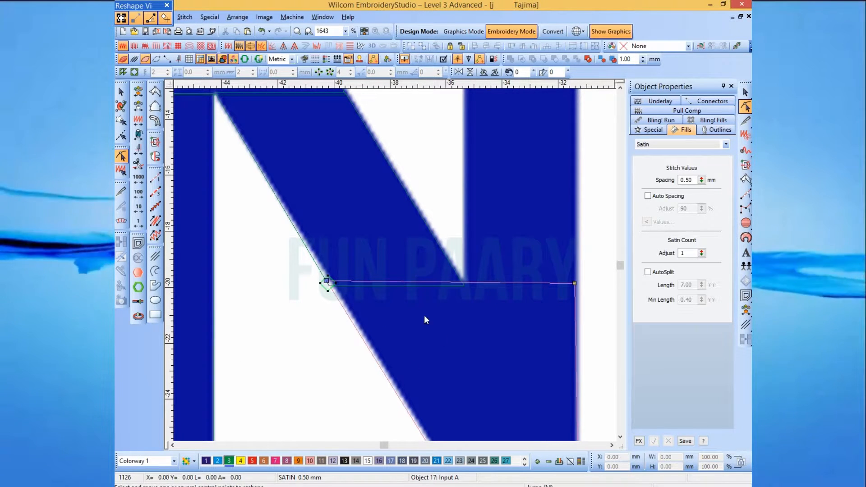
pyautogui.hotkey('shift', 'z')
pyautogui.press('Escape')
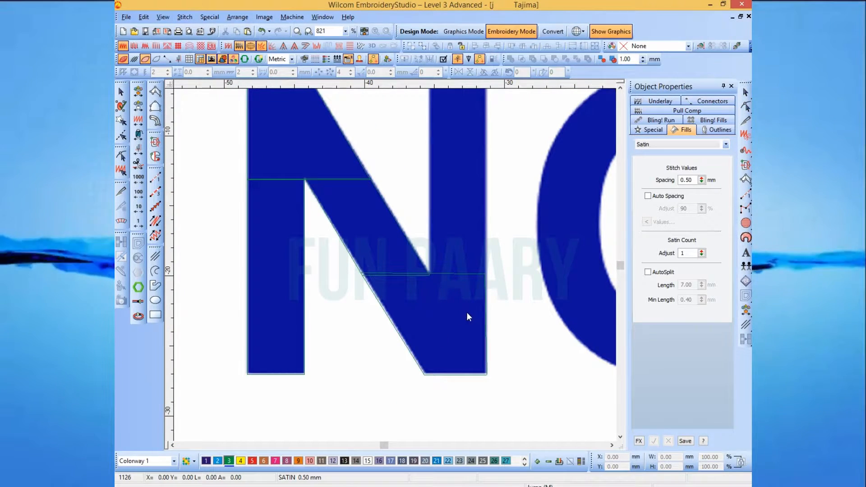
# Step: Digitize the N's upper-right stem as a satin column about 4.1 mm wide, from the right inner corner level up to the top edge
pyautogui.press('space')
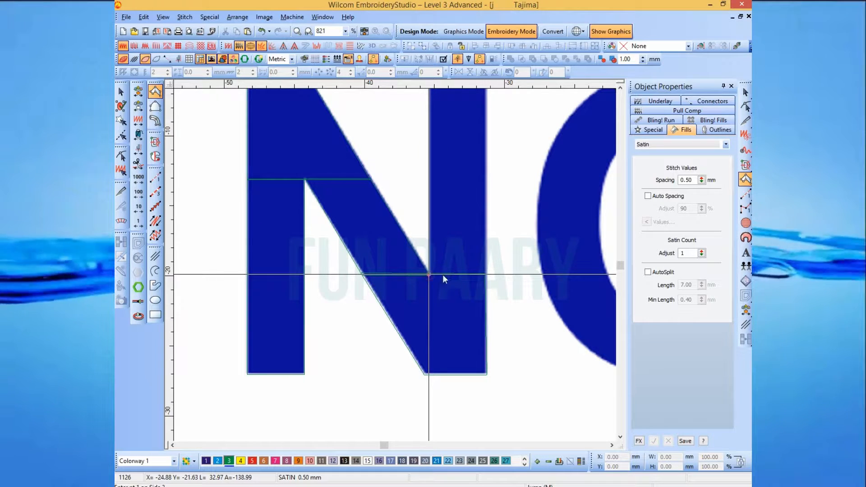
pyautogui.click(443, 274)
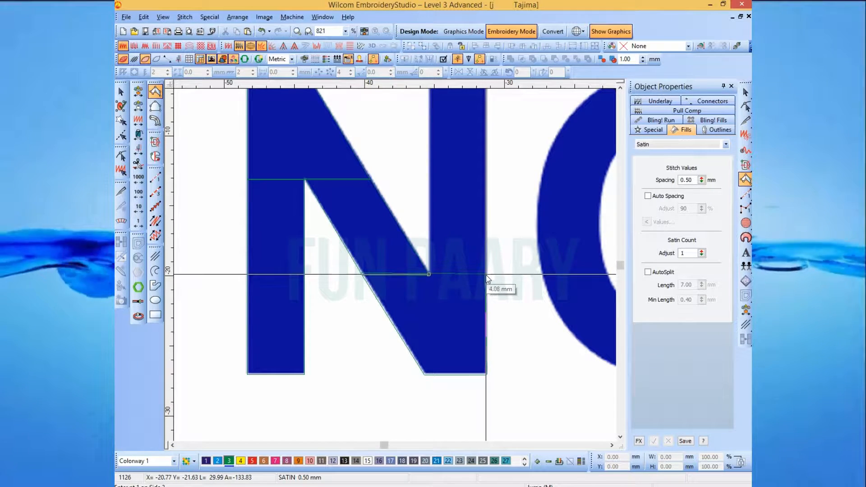
pyautogui.click(485, 274)
pyautogui.scroll(3, 469, 243)
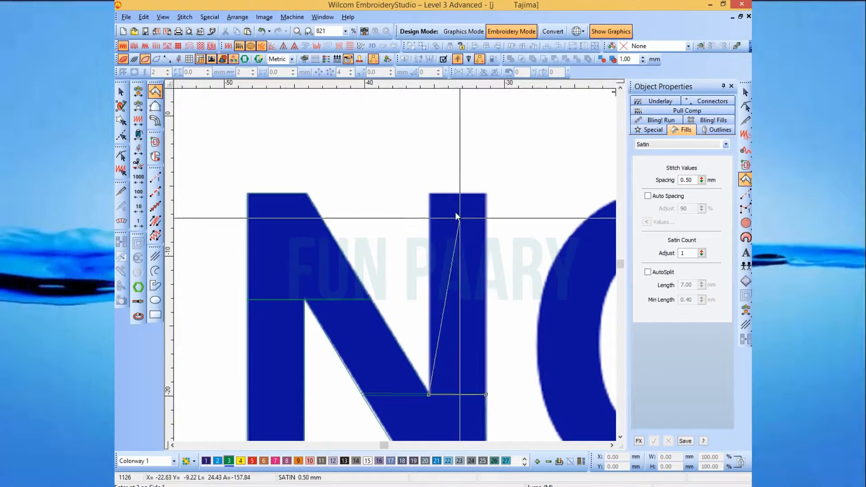
pyautogui.click(435, 193)
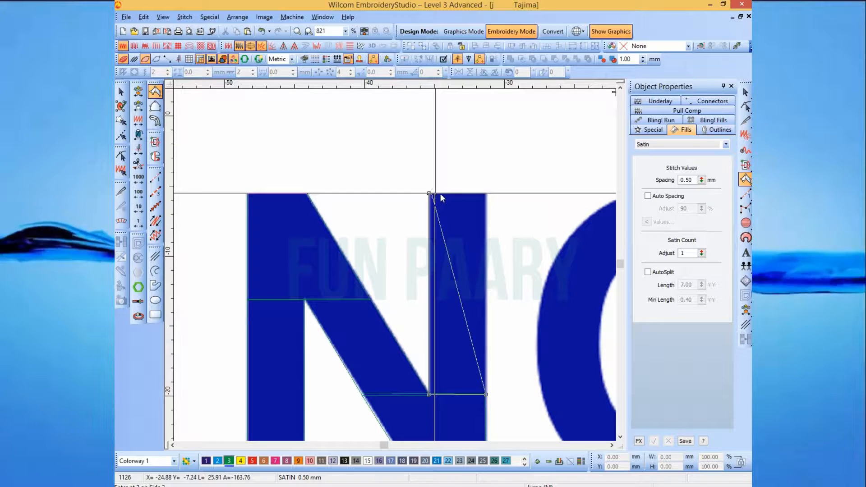
pyautogui.click(486, 193)
pyautogui.press('Return')
pyautogui.scroll(-1, 500, 293)
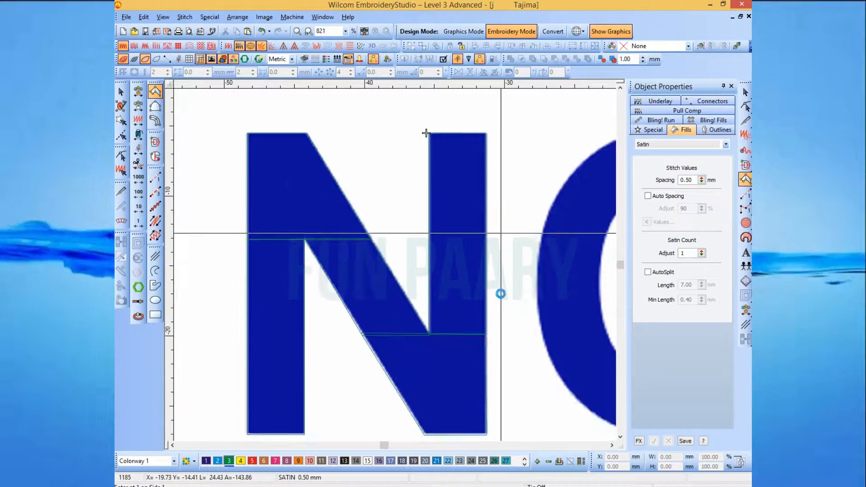
# Step: Hide the background artwork and reshape the N's lower-right block at its upper-right corner node to meet the right stem
pyautogui.press('d')
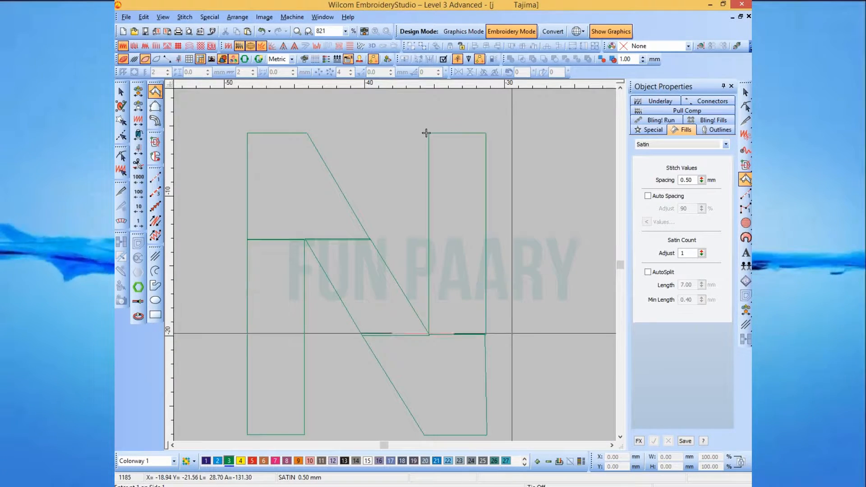
pyautogui.press('Escape')
pyautogui.click(488, 409)
pyautogui.press('h')
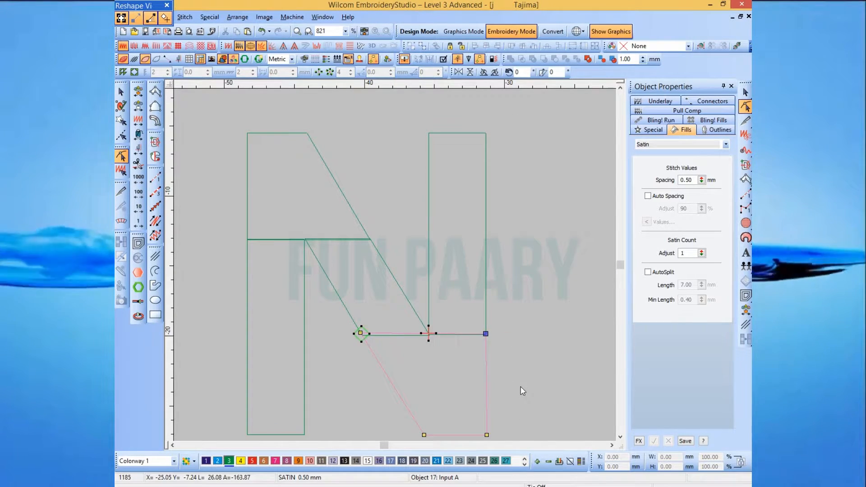
pyautogui.hotkey('shift', 'z')
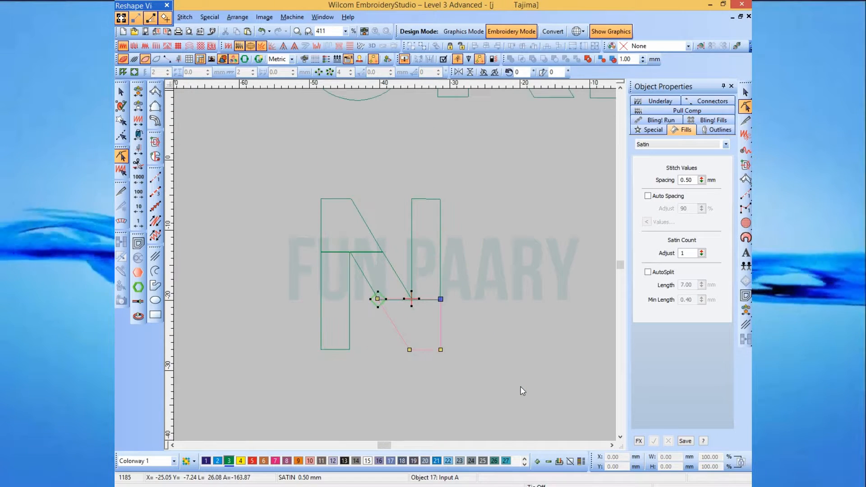
pyautogui.press('Escape')
# Step: Check the N's stitching and examine the right stem's outline nodes in reshape mode
pyautogui.press('t')
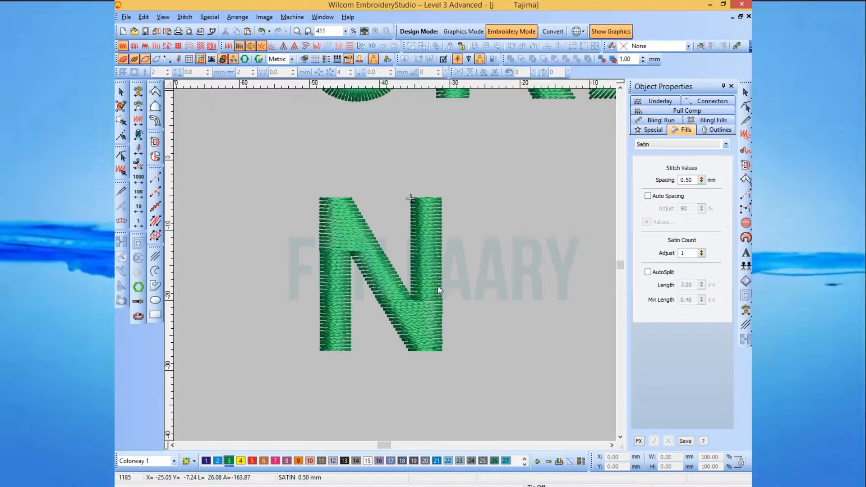
pyautogui.press('t')
pyautogui.click(438, 288)
pyautogui.press('h')
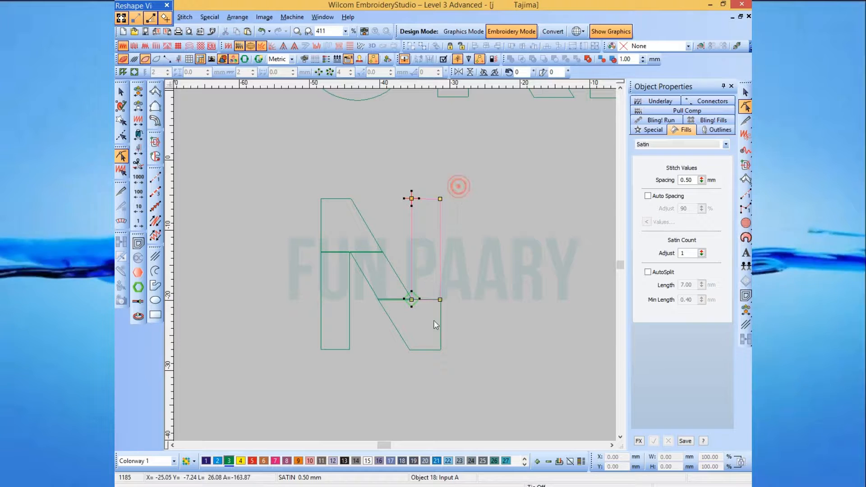
pyautogui.press('Escape')
pyautogui.press('t')
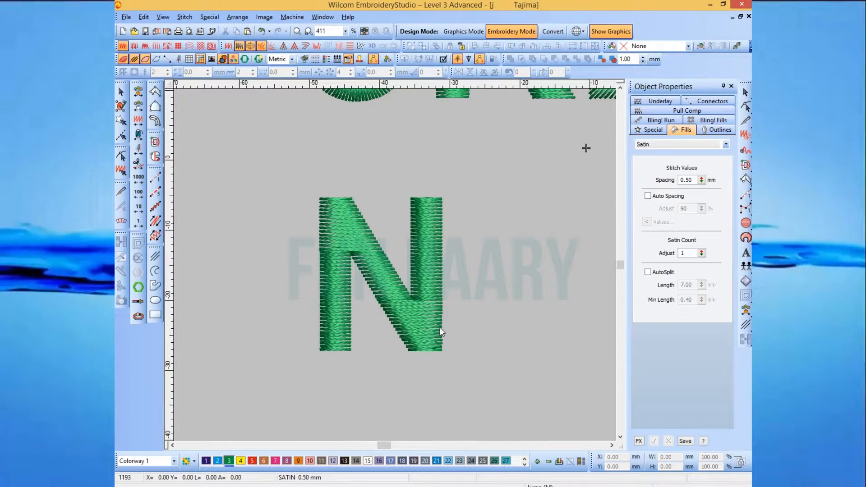
# Step: Show the artwork again and start the O's satin column at its left side, placing point pairs up to the upper-left curve, about 4.2 mm wide there
pyautogui.press('d')
pyautogui.press('0')
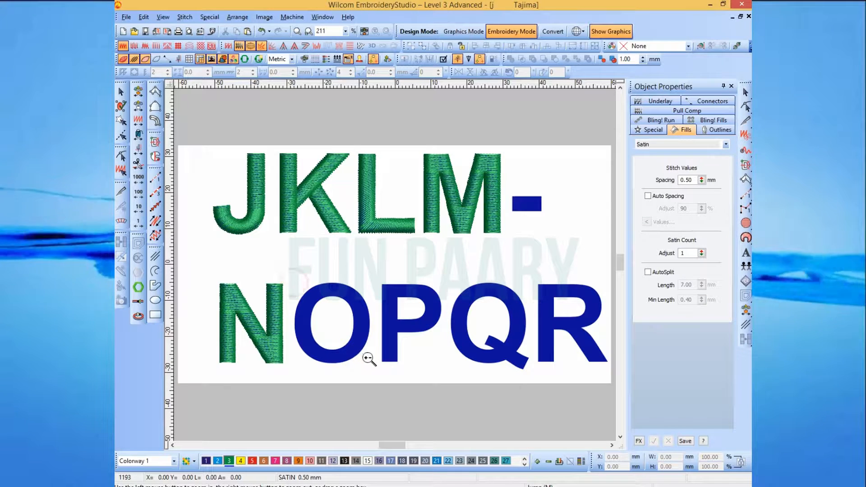
pyautogui.moveTo(370, 363); pyautogui.dragTo(370, 364)
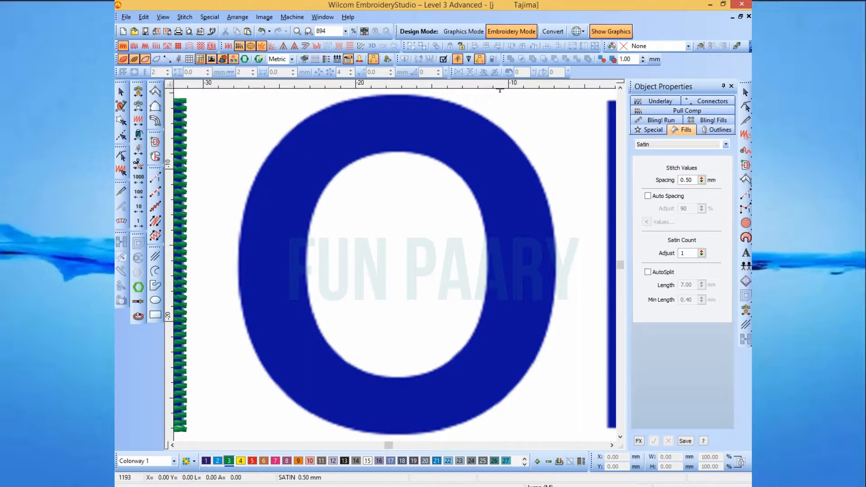
pyautogui.press('space')
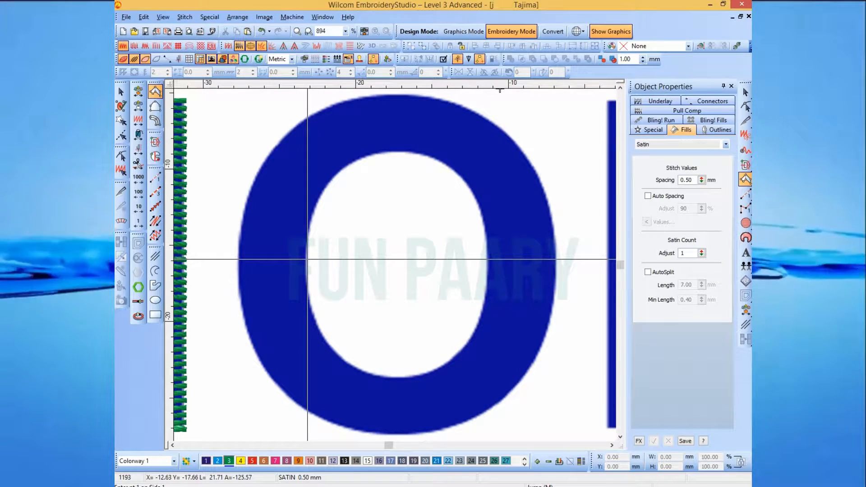
pyautogui.click(307, 259)
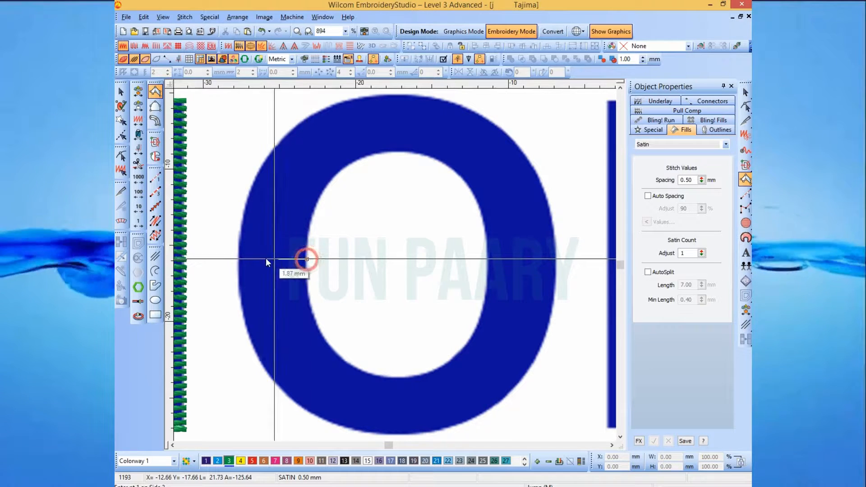
pyautogui.click(238, 259)
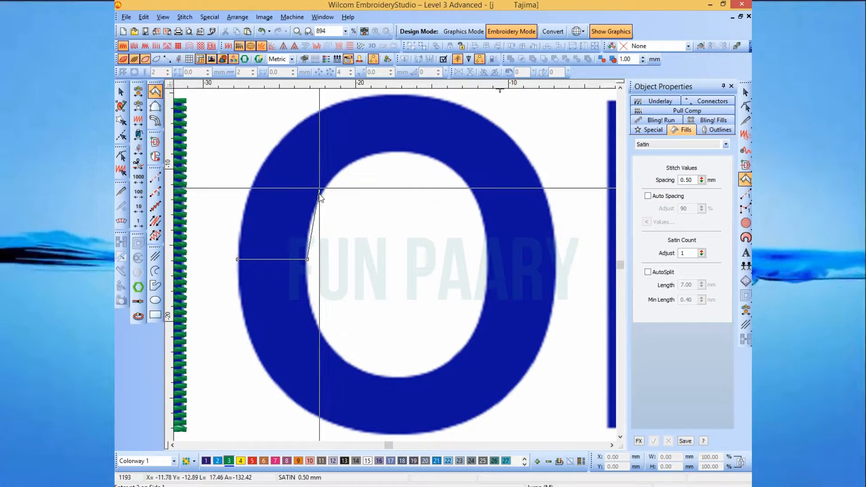
pyautogui.click(313, 216)
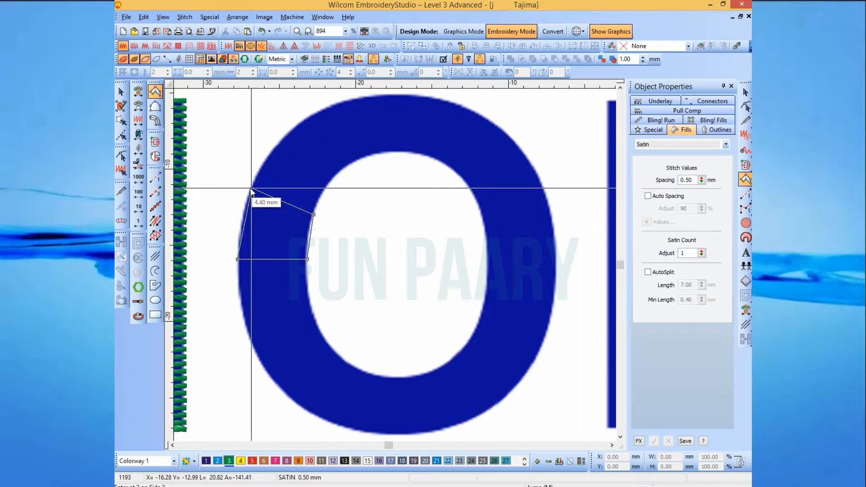
pyautogui.click(251, 189)
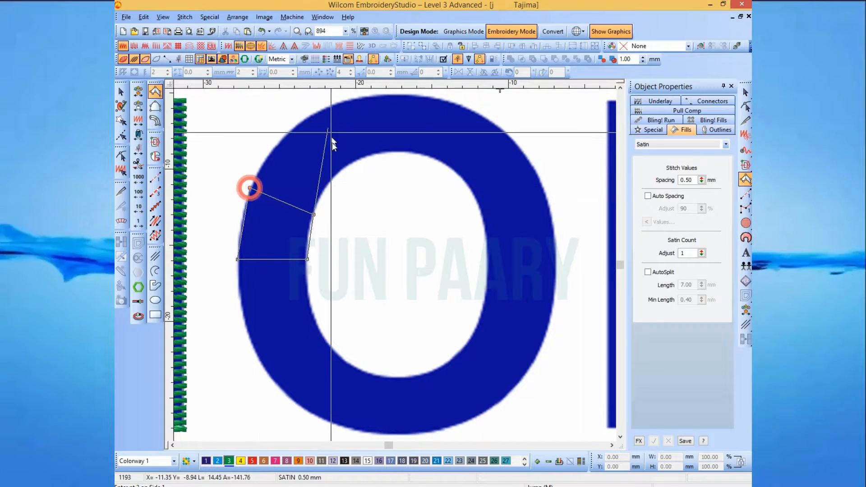
pyautogui.click(340, 172)
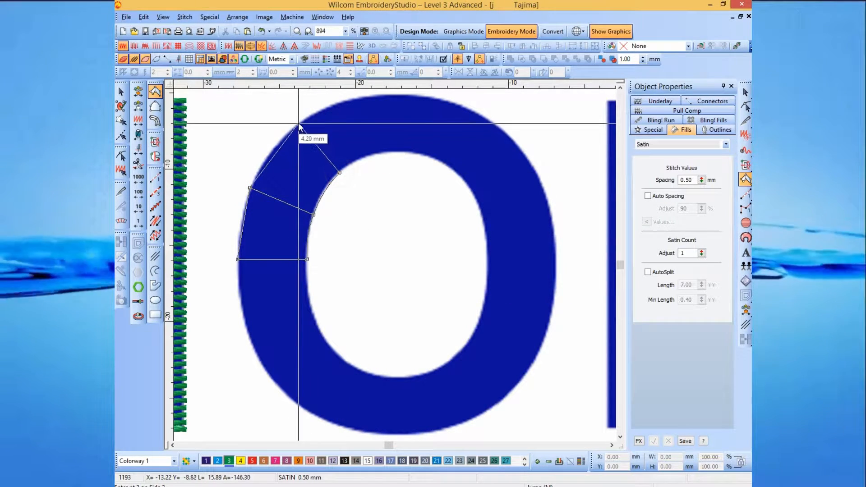
pyautogui.click(298, 122)
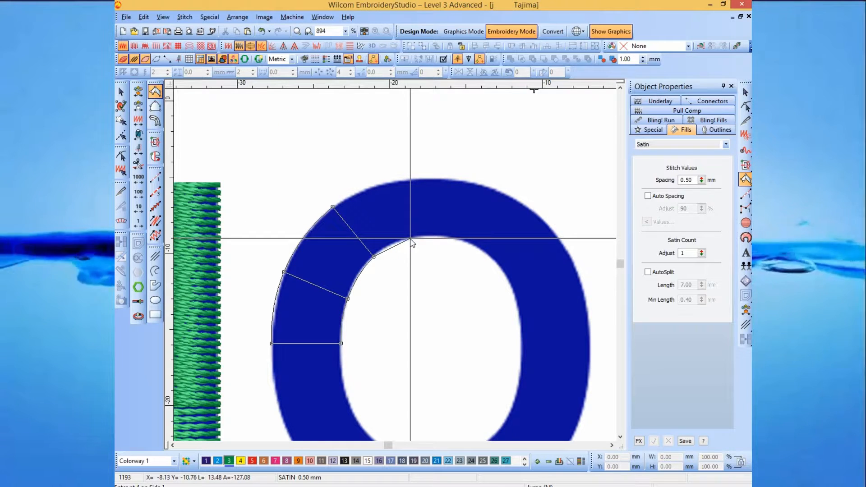
# Step: Extend the O's satin column over the top curve to the upper-right shoulder, about 4.1 mm wide at the shoulder
pyautogui.click(404, 179)
pyautogui.click(452, 237)
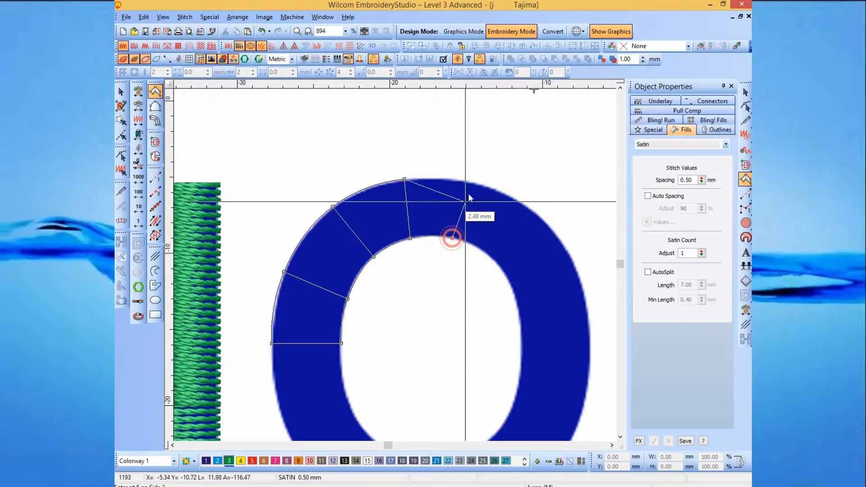
pyautogui.click(468, 180)
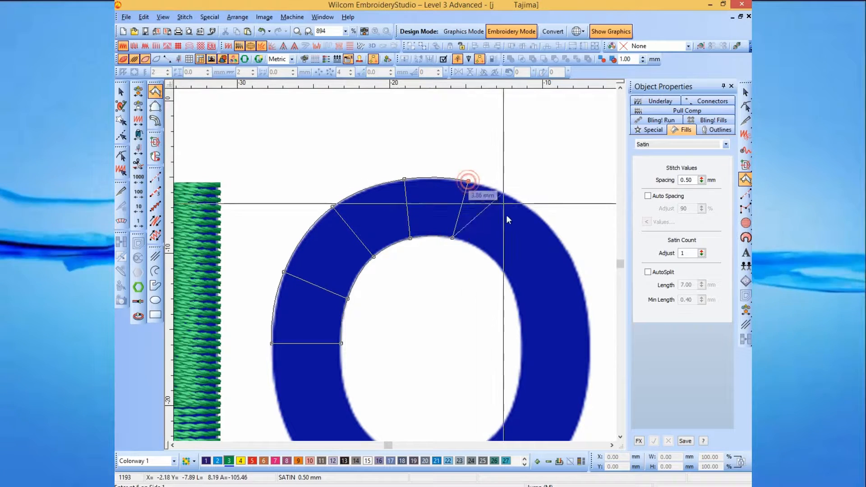
pyautogui.click(487, 255)
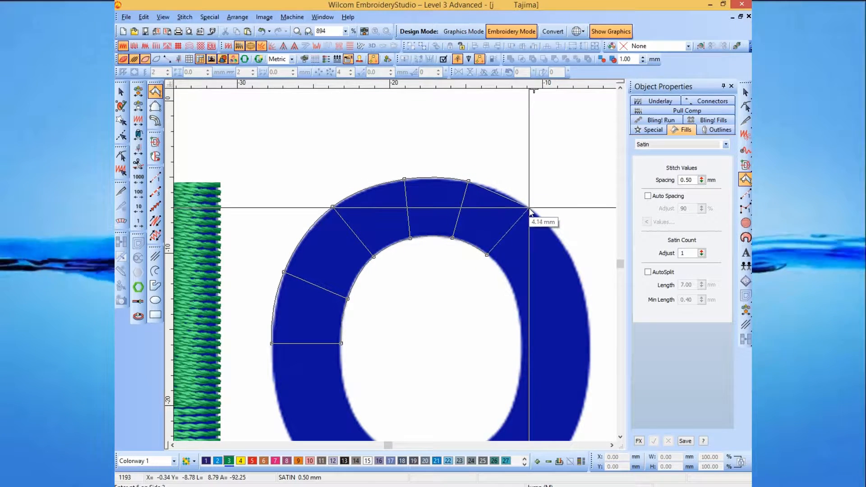
pyautogui.click(530, 207)
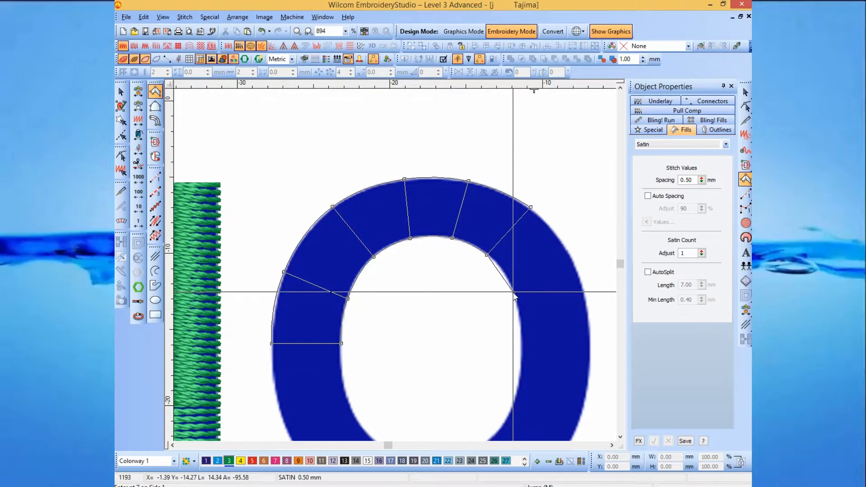
# Step: Continue the O's satin column down the right side with three paired points on the inner and outer edges
pyautogui.click(513, 291)
pyautogui.click(576, 269)
pyautogui.scroll(-2, 531, 284)
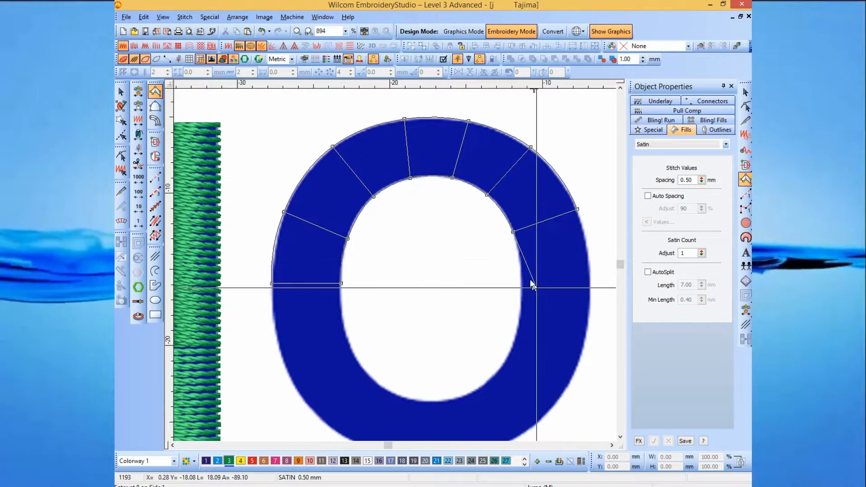
pyautogui.click(519, 268)
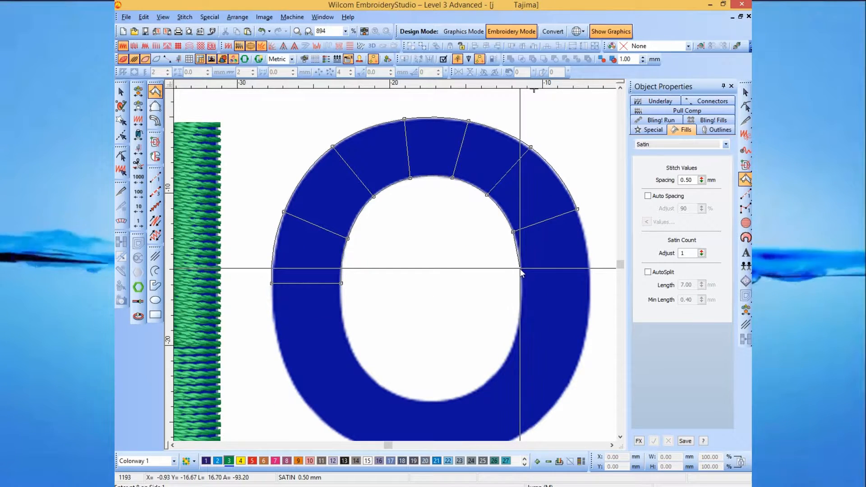
pyautogui.click(589, 263)
pyautogui.scroll(-2, 569, 289)
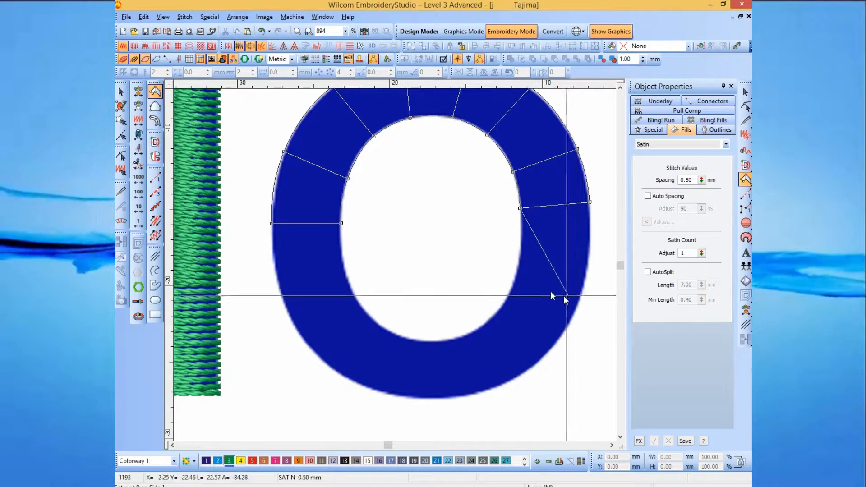
pyautogui.click(517, 271)
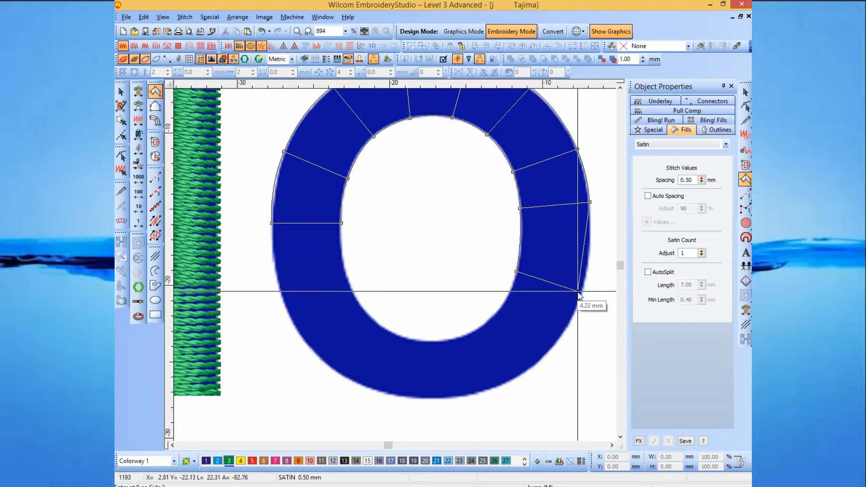
pyautogui.click(582, 295)
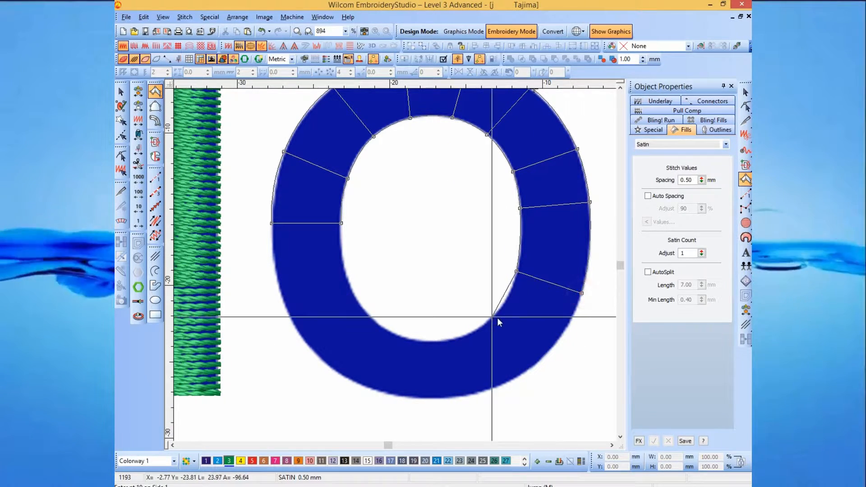
# Step: Extend the O's satin column around the lower-right and bottom curve with paired points, about 4 mm wide at the bottom
pyautogui.click(492, 316)
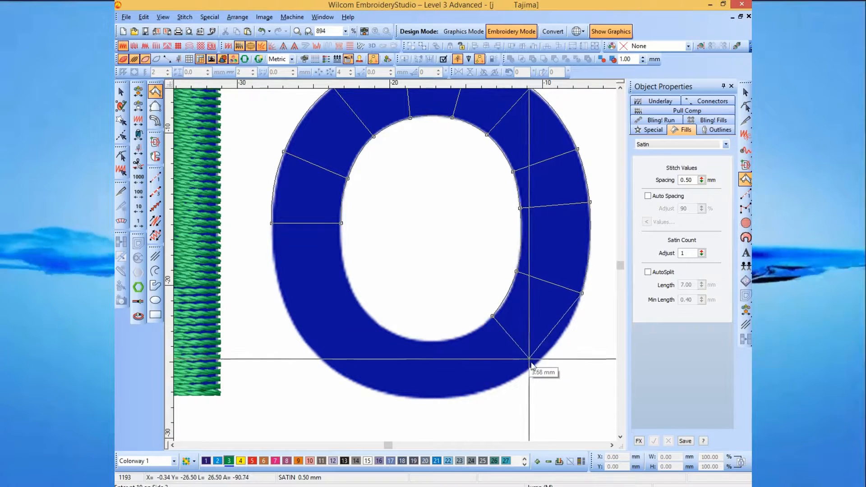
pyautogui.click(451, 339)
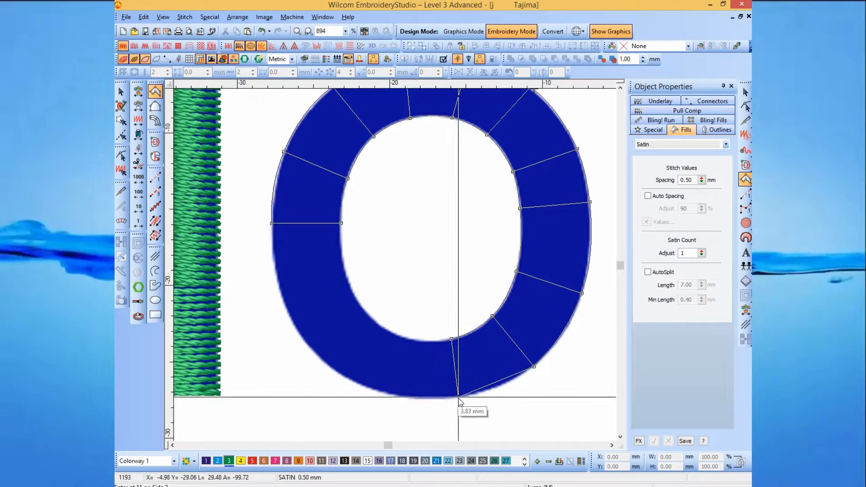
pyautogui.click(459, 397)
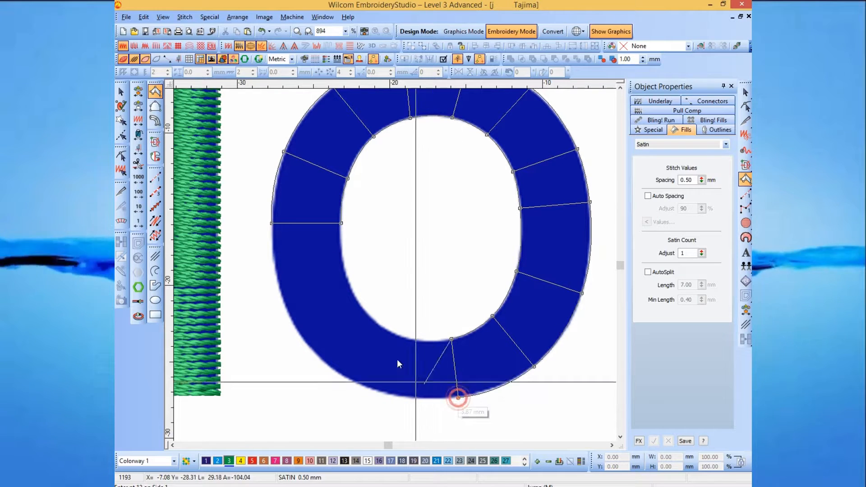
pyautogui.click(409, 338)
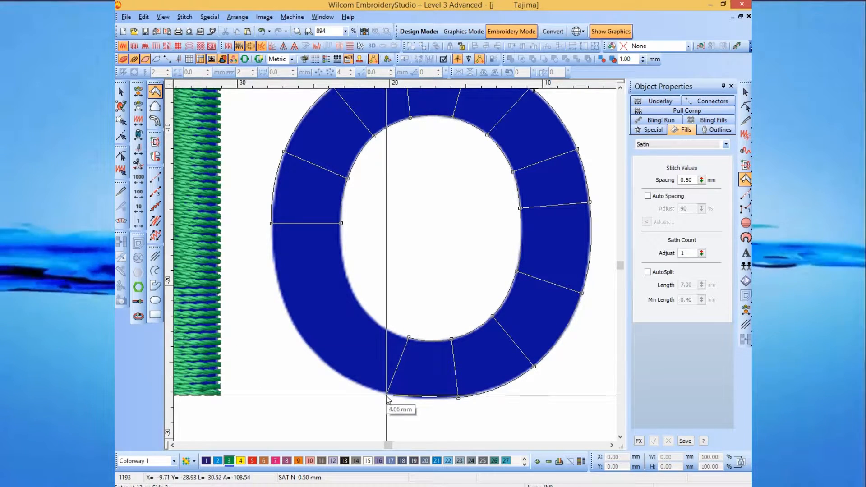
pyautogui.click(387, 396)
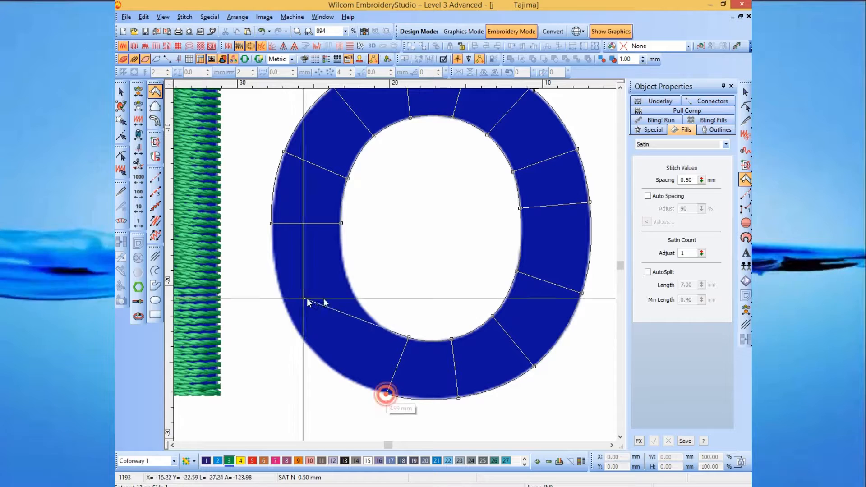
# Step: Continue the O's satin column up the left side back to its starting edge, about 4.6 mm wide, and generate its stitches
pyautogui.click(368, 312)
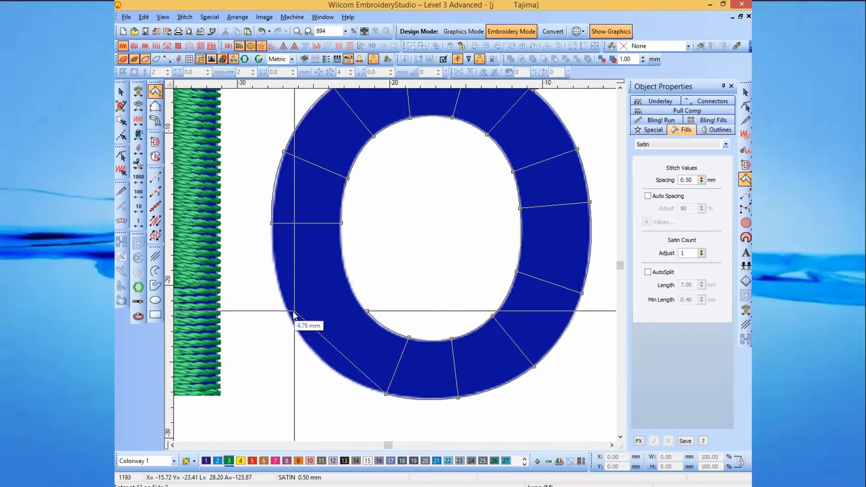
pyautogui.click(309, 349)
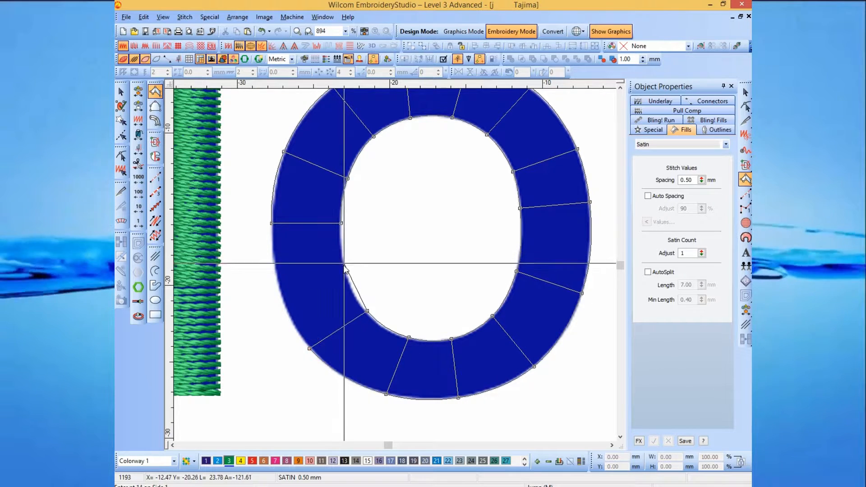
pyautogui.click(345, 265)
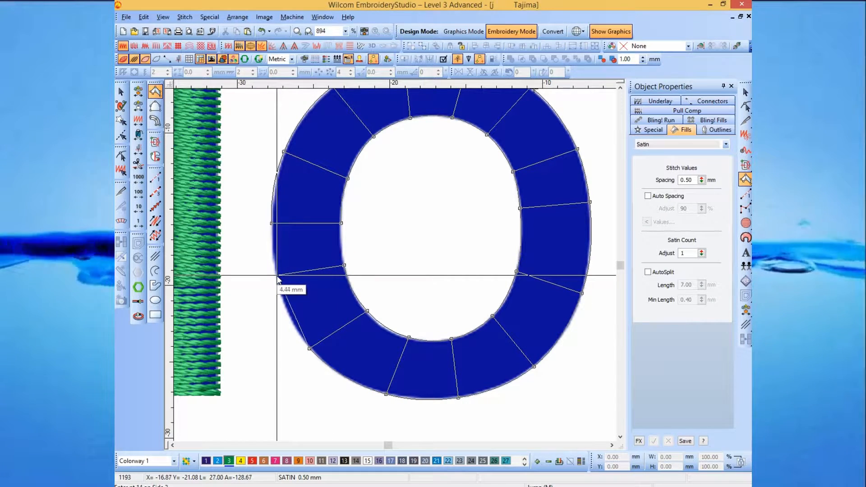
pyautogui.click(276, 276)
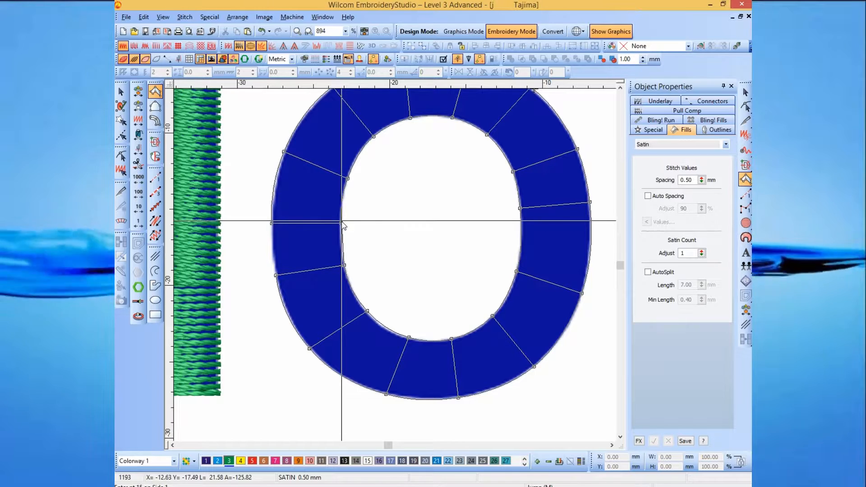
pyautogui.click(341, 221)
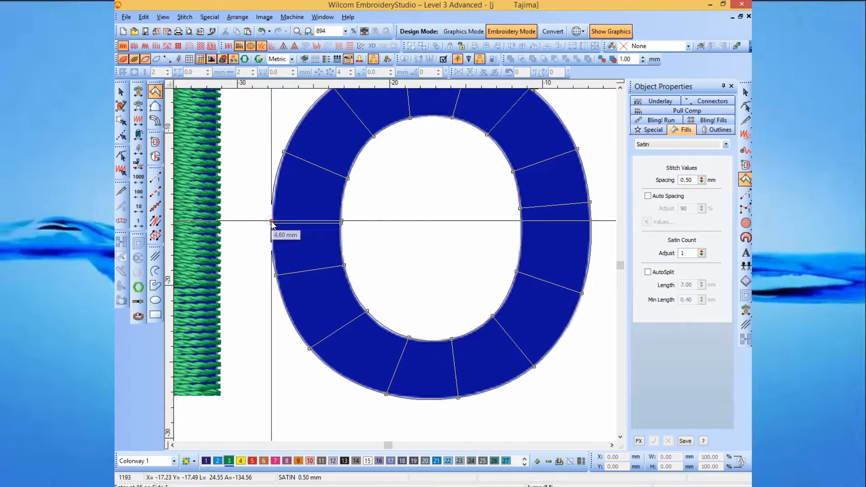
pyautogui.click(272, 221)
pyautogui.press('Return')
pyautogui.hotkey('shift', 'z')
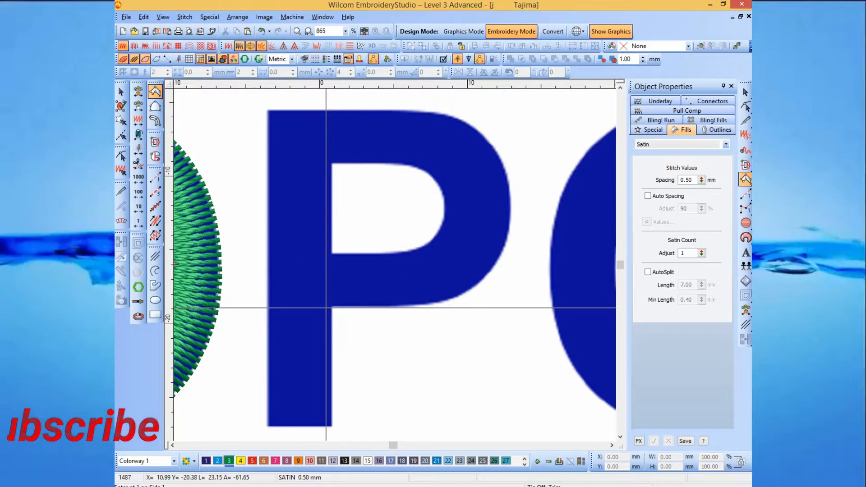
# Step: Start the P's satin column at the lower bar's stem end, about 3.7 mm wide, and pair points around the bowl's lower-right curve
pyautogui.click(326, 307)
pyautogui.click(325, 253)
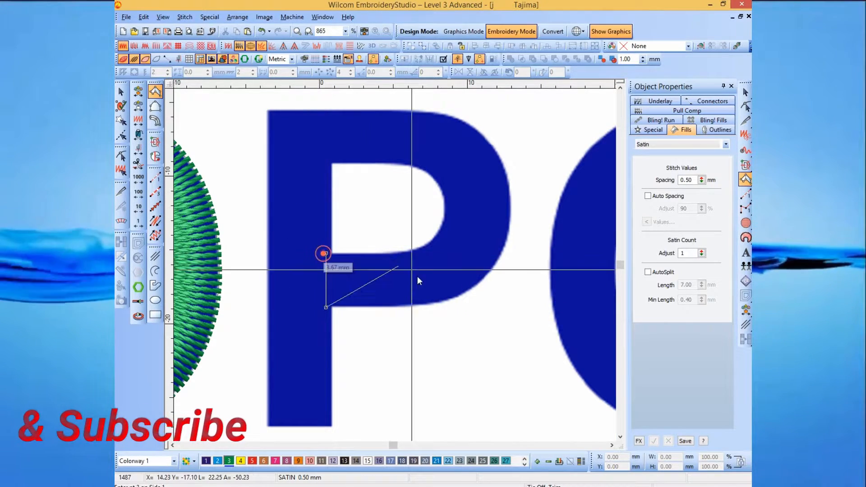
pyautogui.click(417, 307)
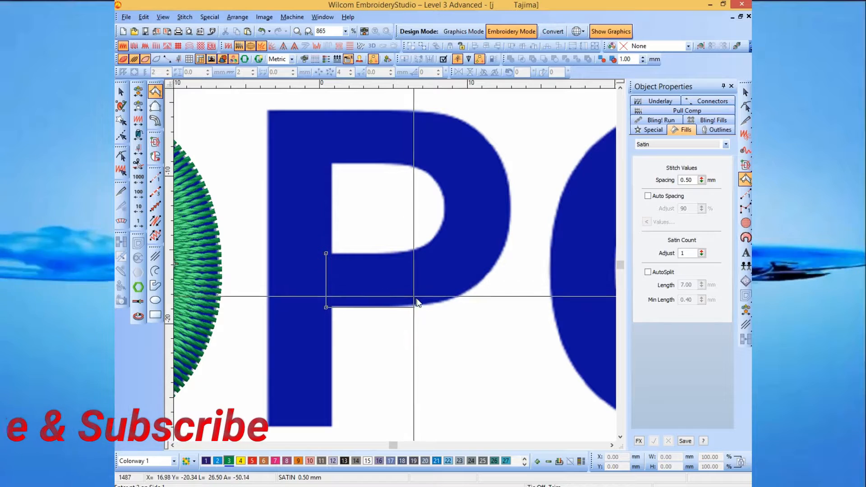
pyautogui.click(396, 253)
pyautogui.click(477, 287)
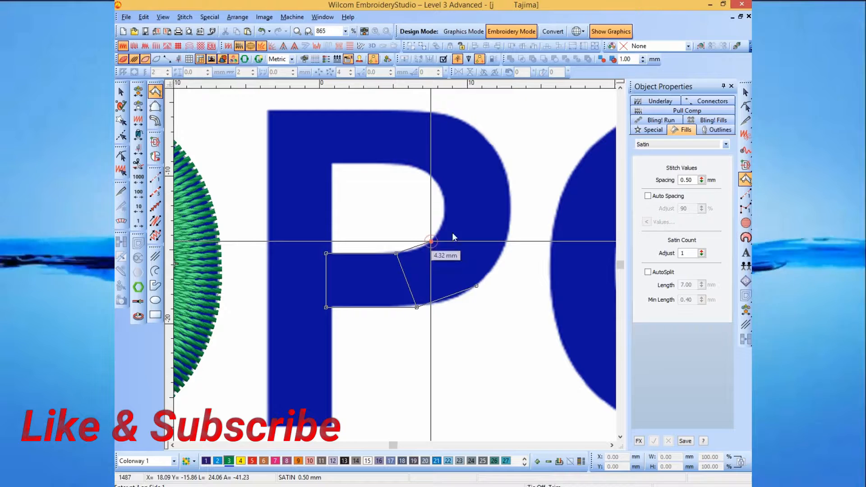
pyautogui.click(430, 243)
pyautogui.click(511, 225)
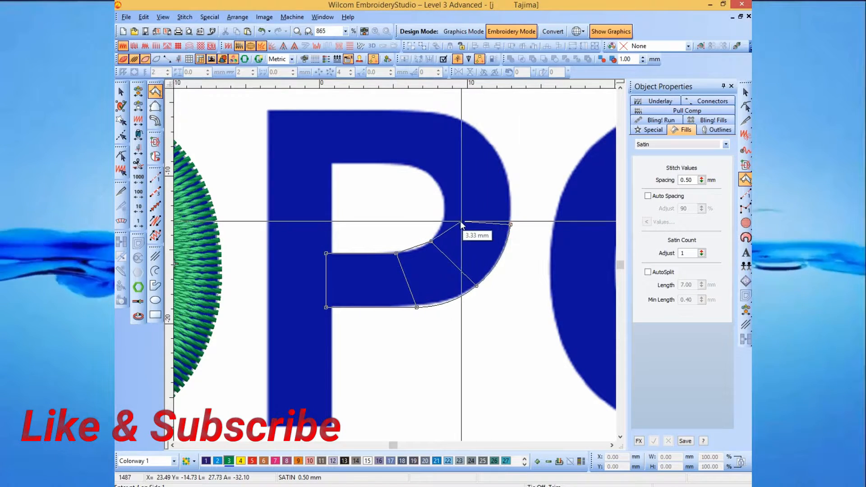
pyautogui.click(445, 220)
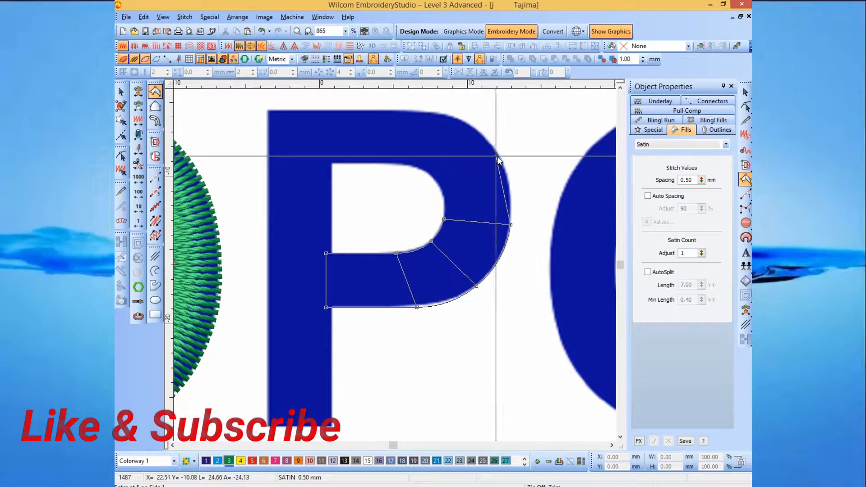
# Step: Extend the P's satin column around the bowl's upper-right curve to the start of the straight upper bar
pyautogui.click(500, 156)
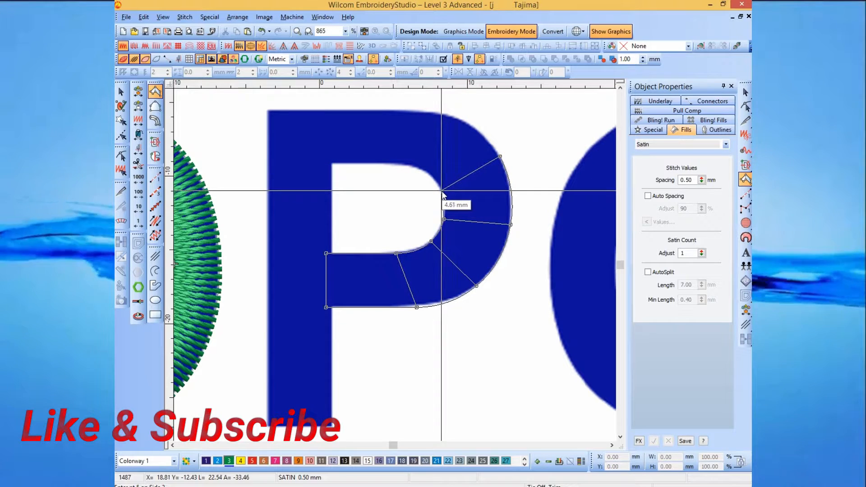
pyautogui.click(441, 192)
pyautogui.click(463, 119)
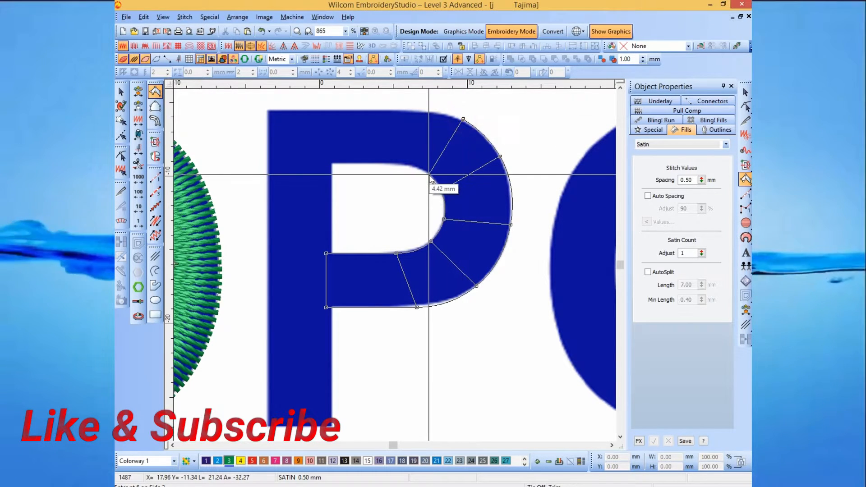
pyautogui.click(417, 109)
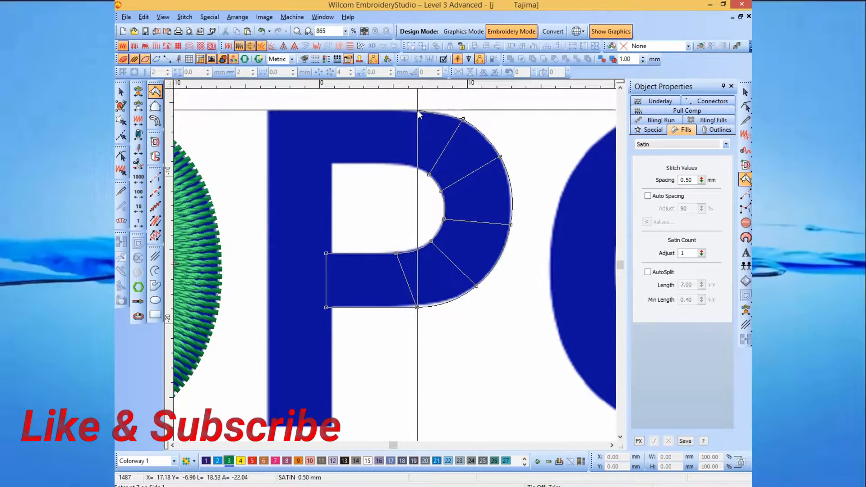
pyautogui.click(405, 165)
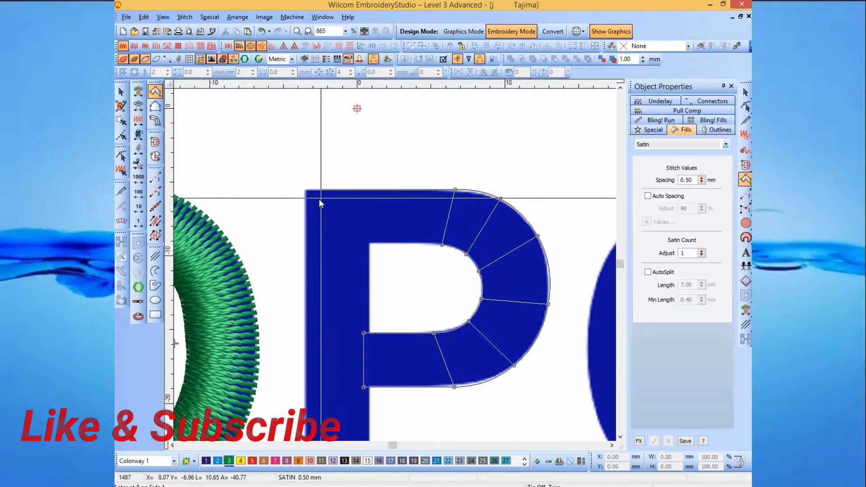
# Step: Carry the P's satin column around the upper-left corner and down to the stem's base, and generate its stitches
pyautogui.click(305, 190)
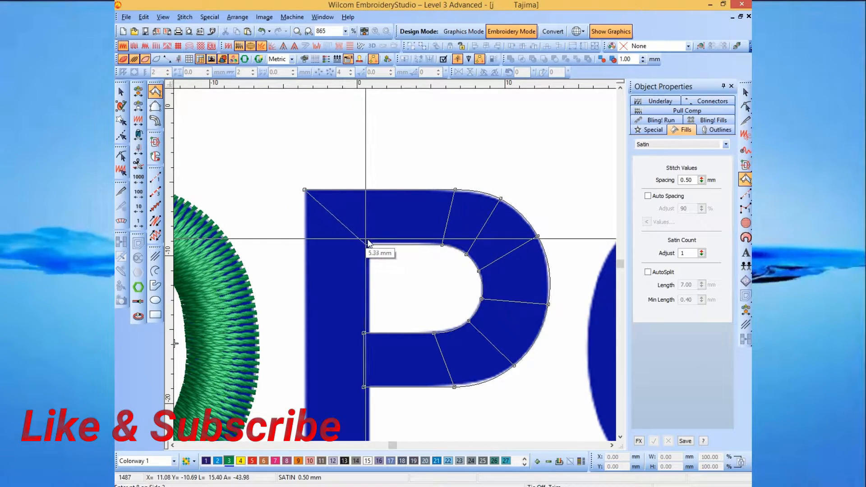
pyautogui.click(371, 242)
pyautogui.scroll(-3, 312, 243)
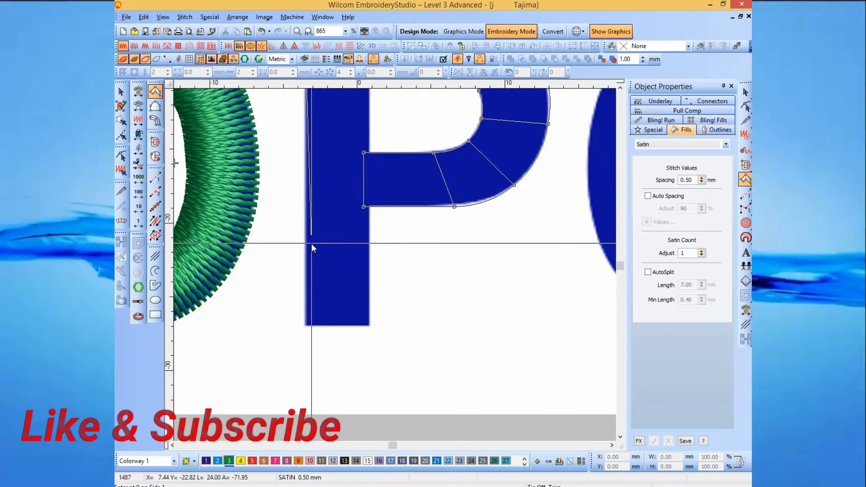
pyautogui.click(312, 325)
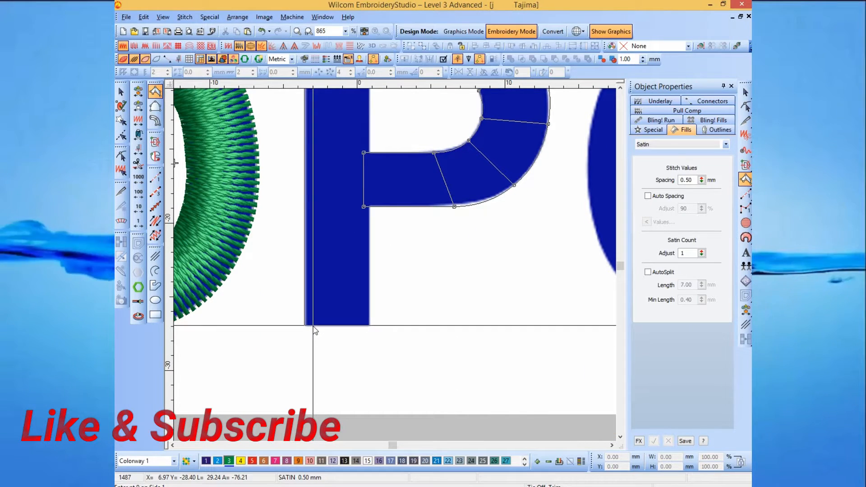
pyautogui.click(350, 328)
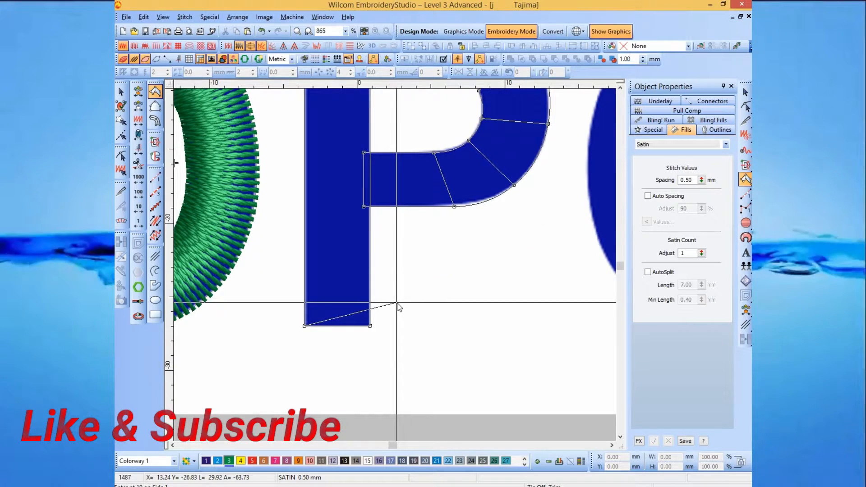
pyautogui.scroll(1, 399, 307)
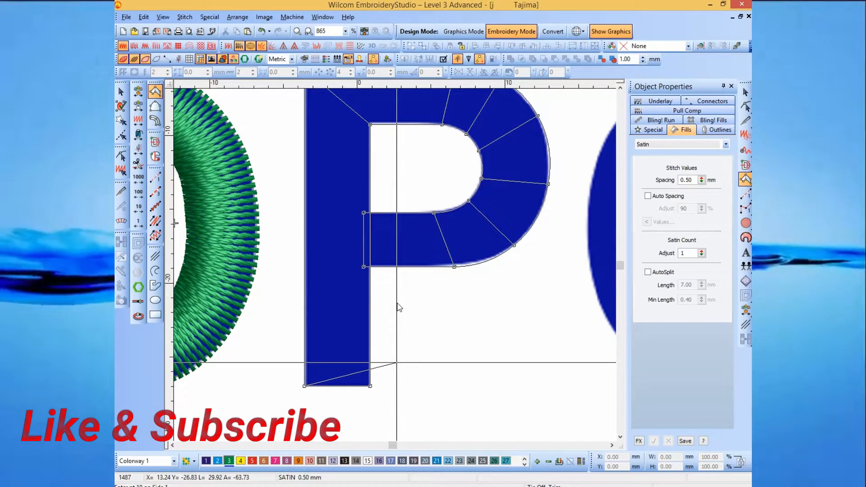
pyautogui.press('Return')
pyautogui.scroll(1, 474, 275)
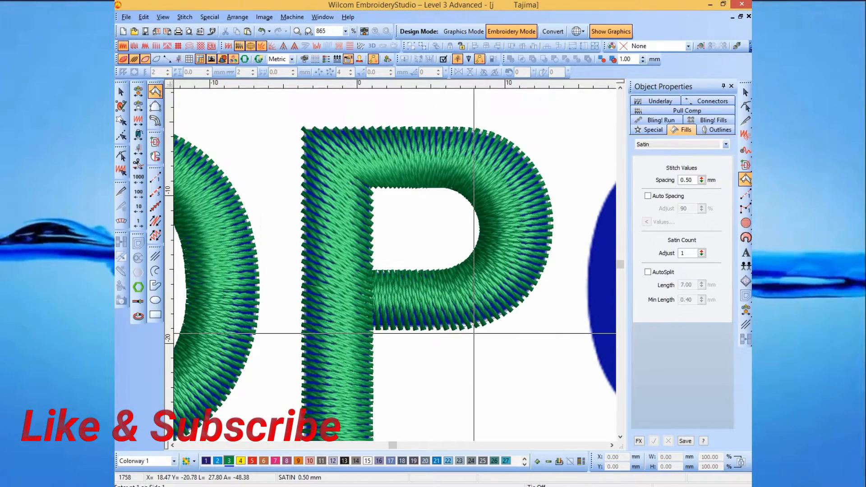
pyautogui.click(551, 341)
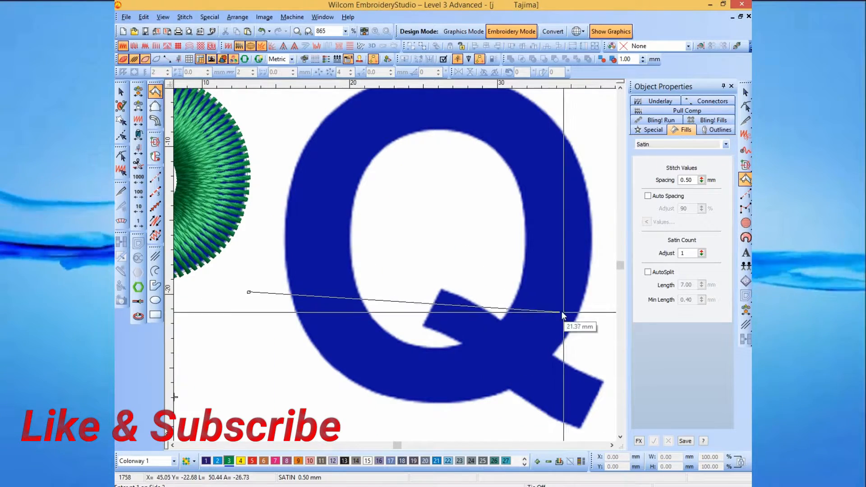
pyautogui.press('Escape')
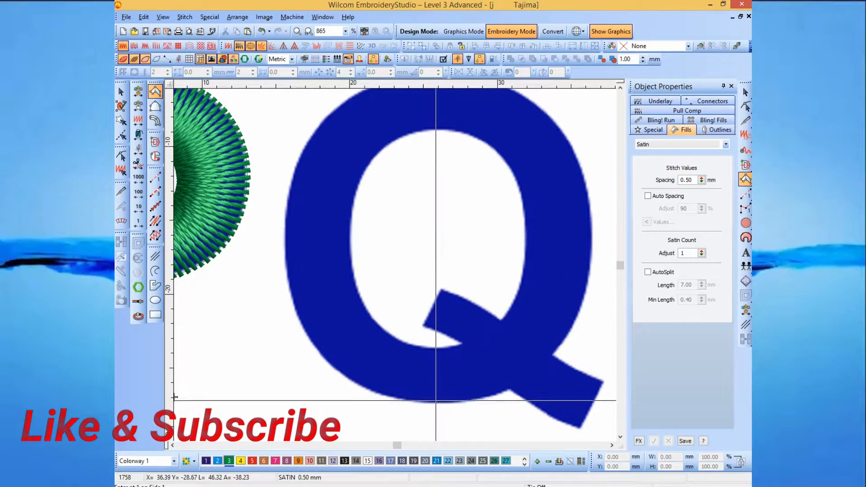
# Step: Start the Q's satin column at its bottom centre, about 3.8 mm wide, and place point pairs along the lower-left curve
pyautogui.click(437, 347)
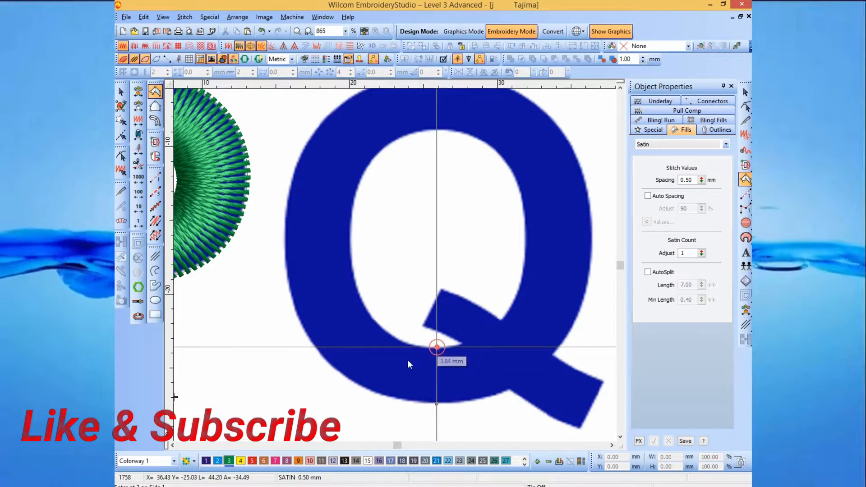
pyautogui.click(368, 390)
pyautogui.click(399, 338)
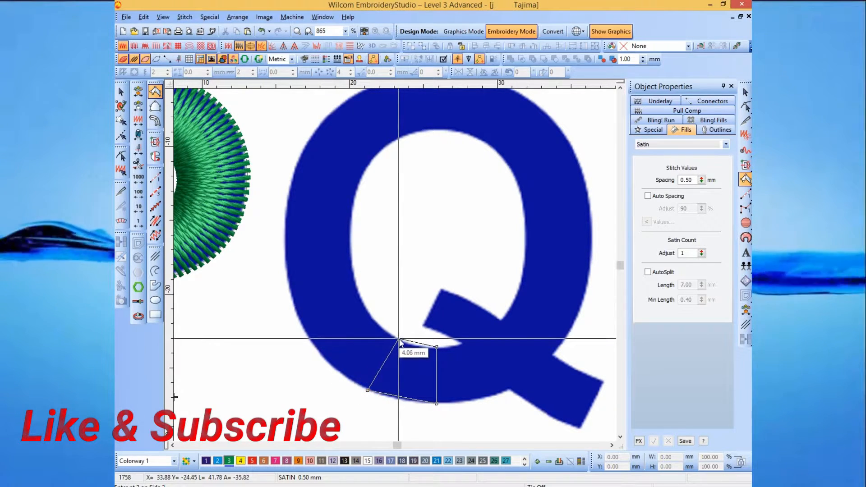
pyautogui.click(306, 337)
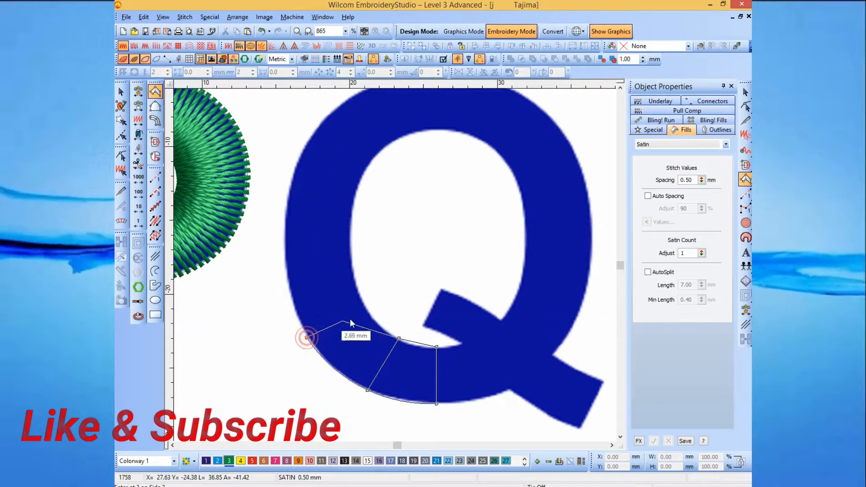
pyautogui.click(368, 310)
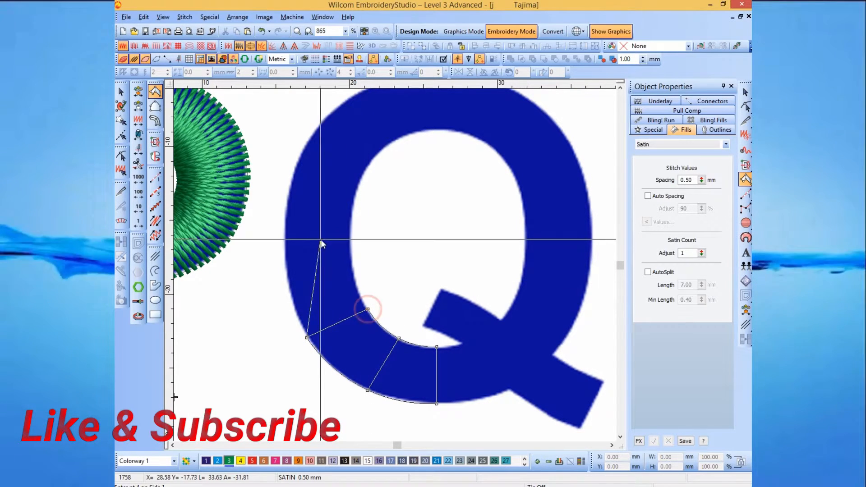
# Step: Extend the Q's satin column up the left side of the ring and around its upper-left curve, pairing outer and inner points
pyautogui.click(286, 267)
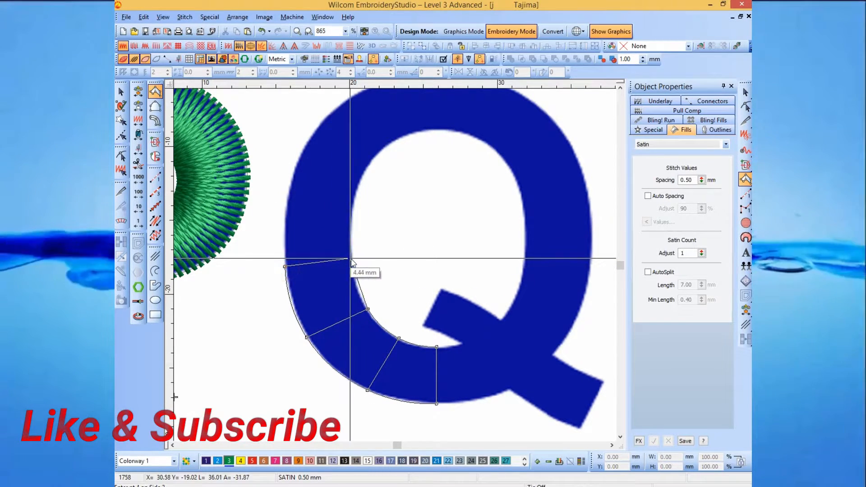
pyautogui.click(353, 258)
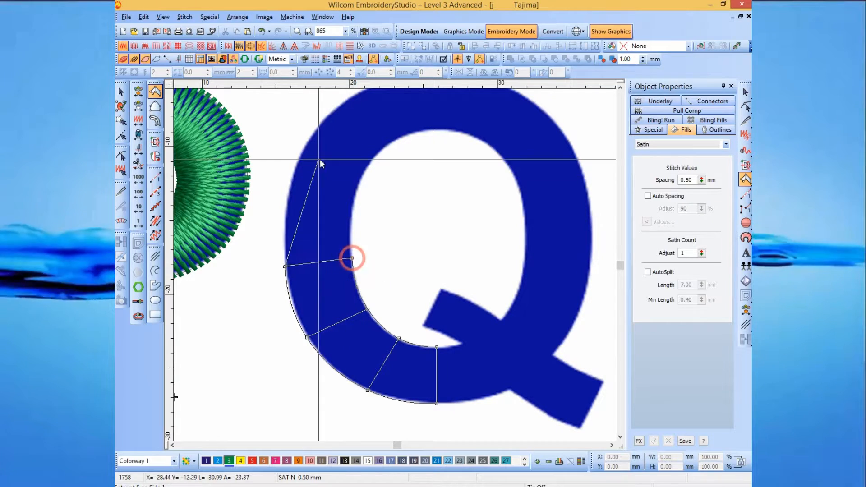
pyautogui.click(291, 185)
pyautogui.click(354, 201)
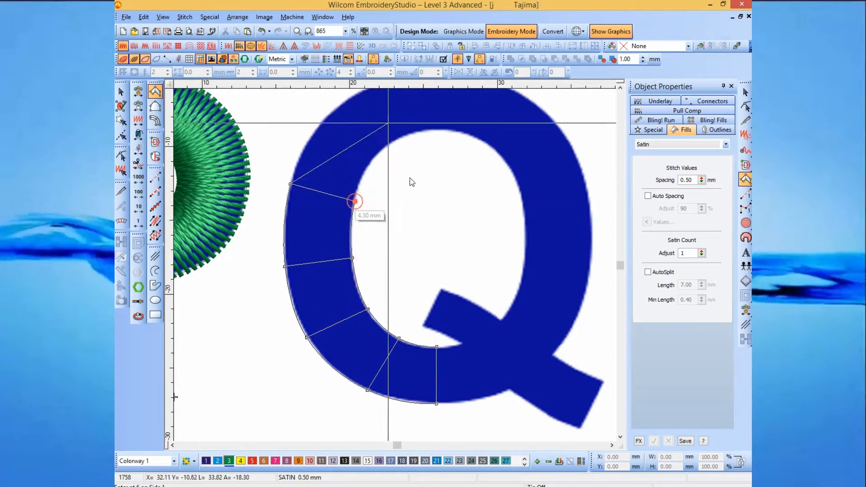
pyautogui.scroll(3, 360, 186)
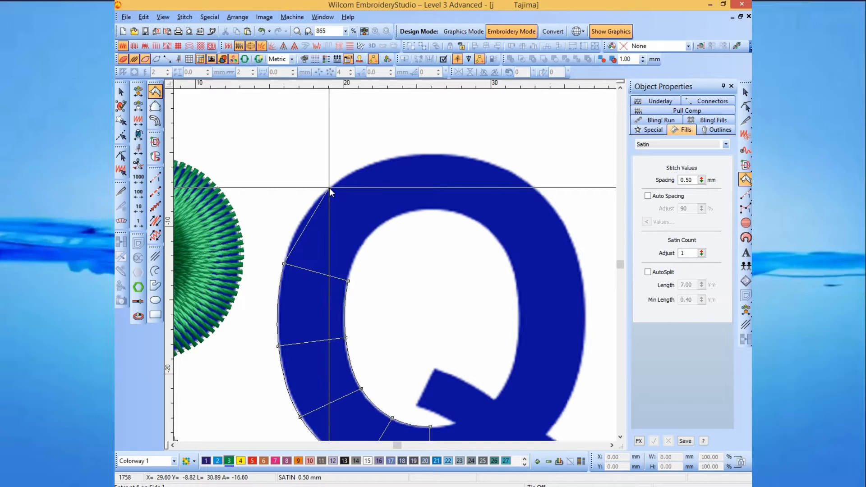
pyautogui.click(329, 187)
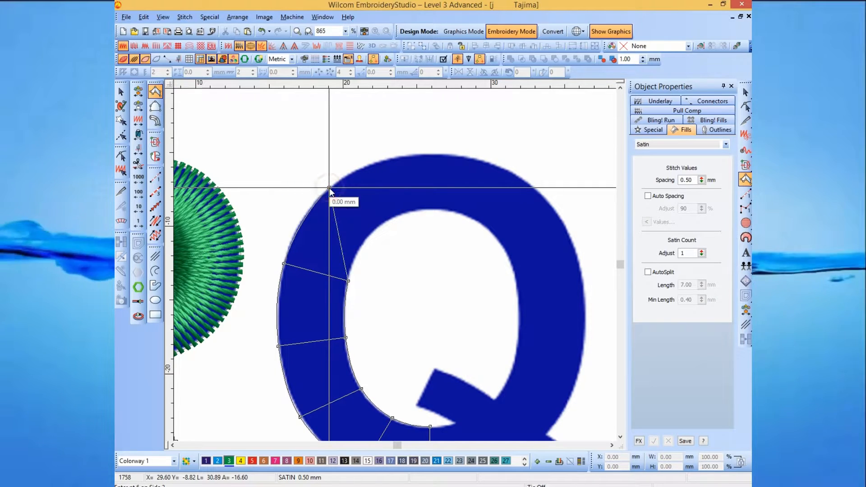
pyautogui.click(370, 234)
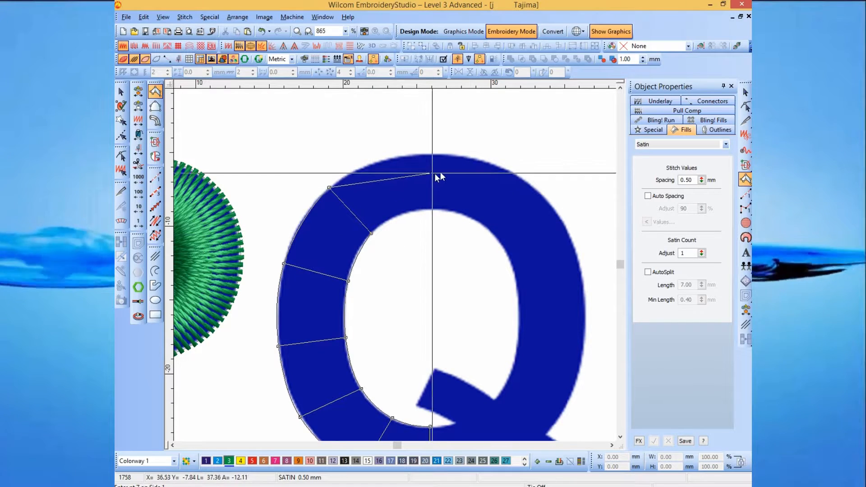
# Step: Carry the Q's satin column across the top of the ring and around its upper-right curve
pyautogui.click(407, 155)
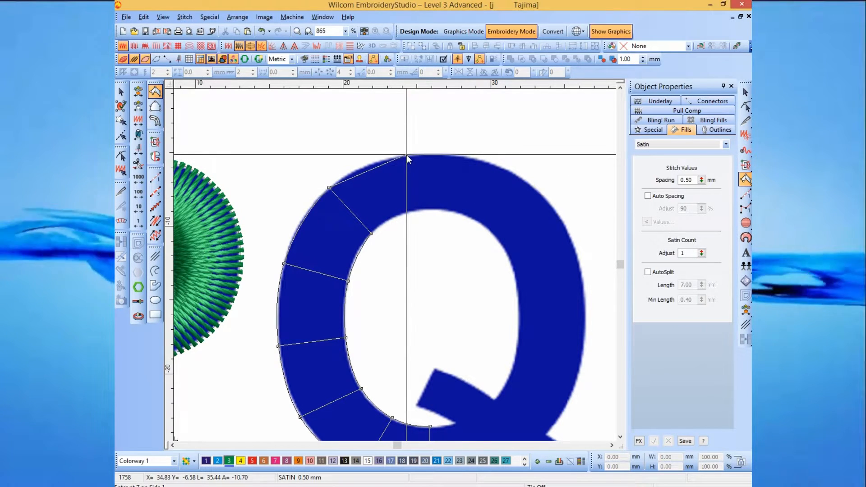
pyautogui.click(415, 211)
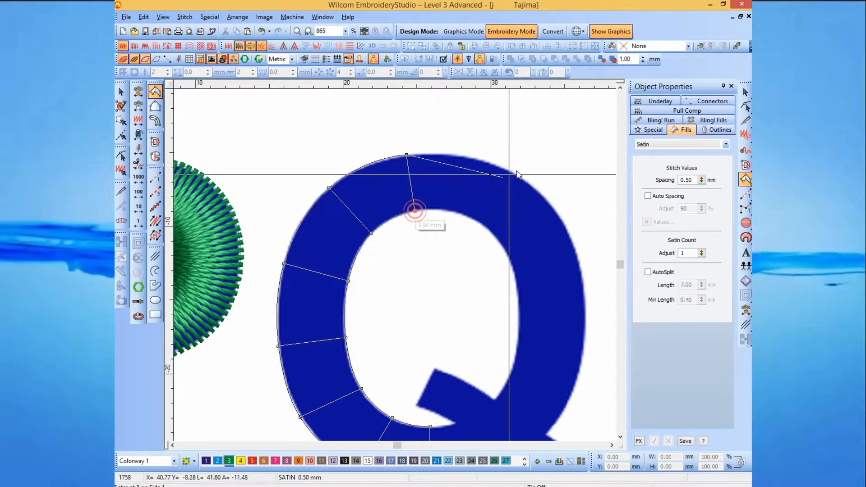
pyautogui.click(496, 164)
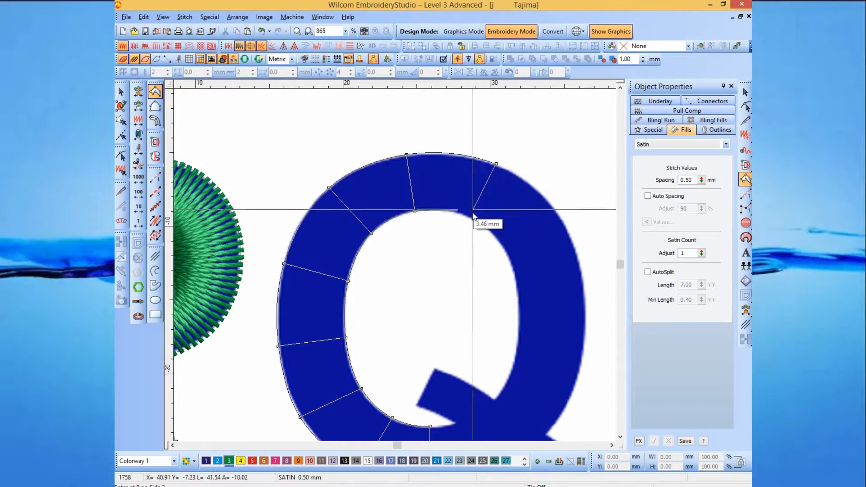
pyautogui.click(472, 217)
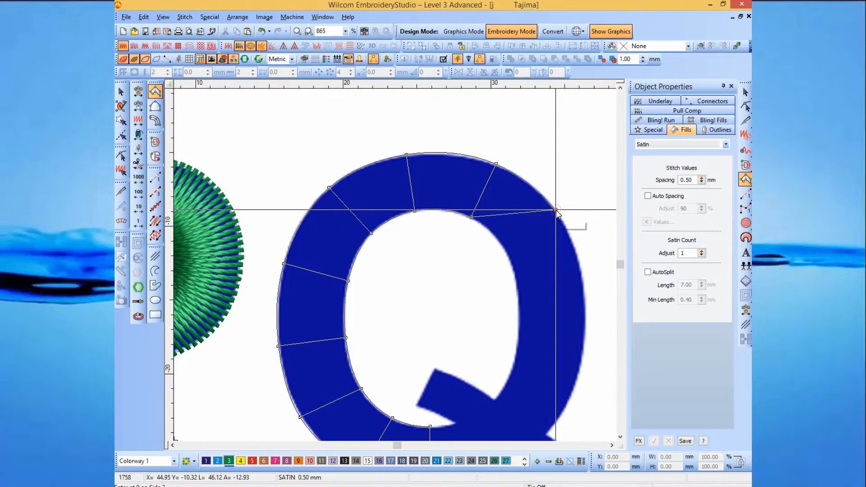
pyautogui.click(556, 210)
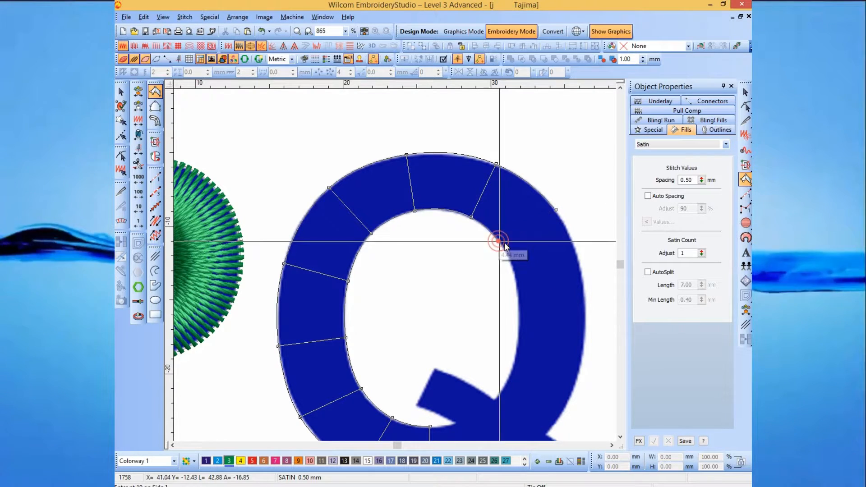
pyautogui.click(498, 241)
# Step: Continue the Q's satin column down the right side of the ring to where the tail crosses it
pyautogui.click(482, 277)
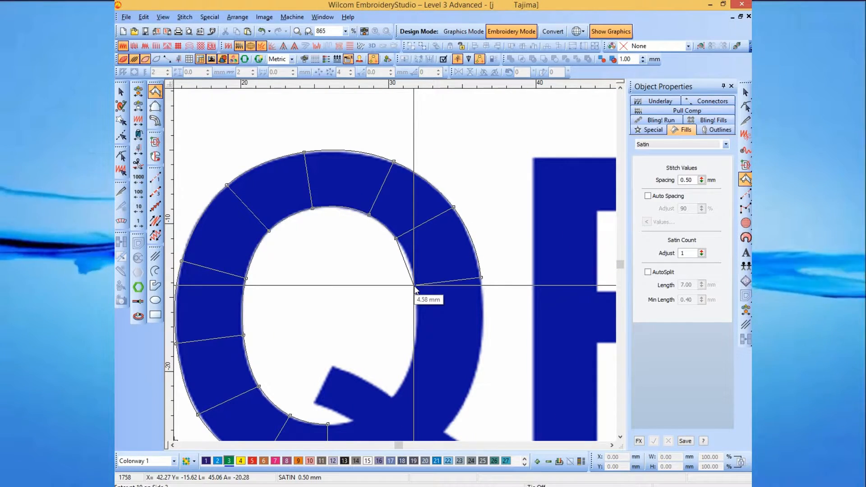
pyautogui.click(414, 285)
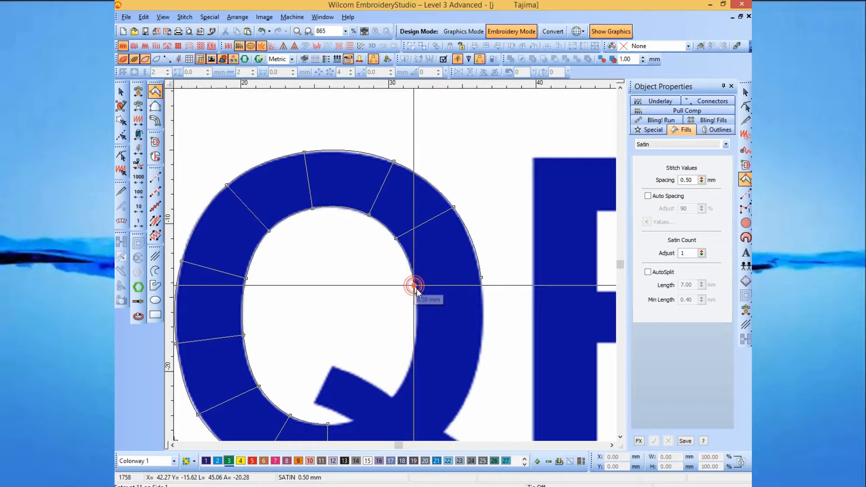
pyautogui.click(479, 365)
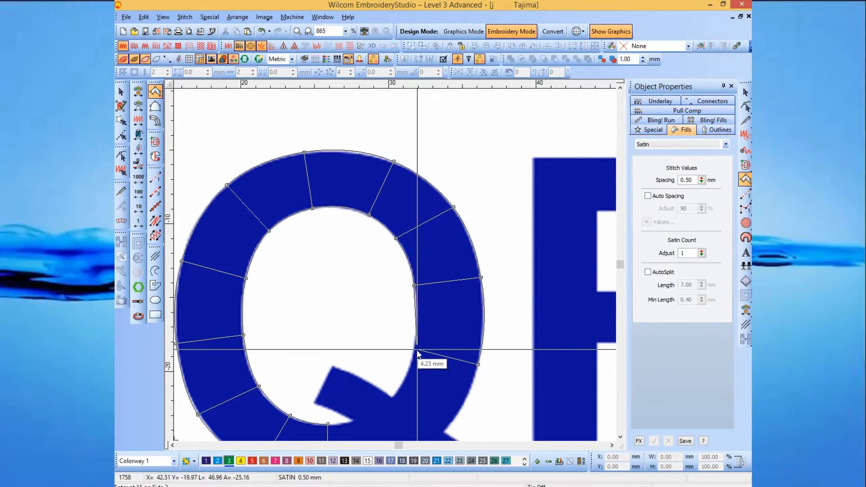
pyautogui.click(414, 350)
pyautogui.scroll(-2, 443, 377)
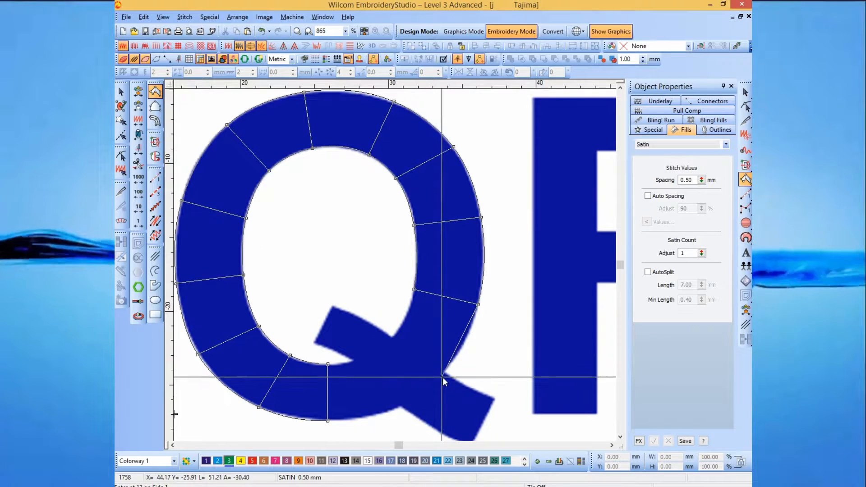
pyautogui.click(442, 375)
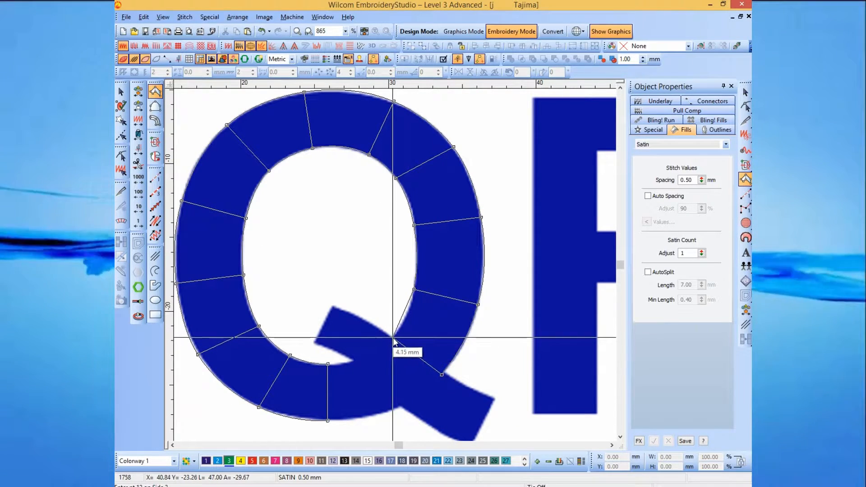
pyautogui.click(394, 336)
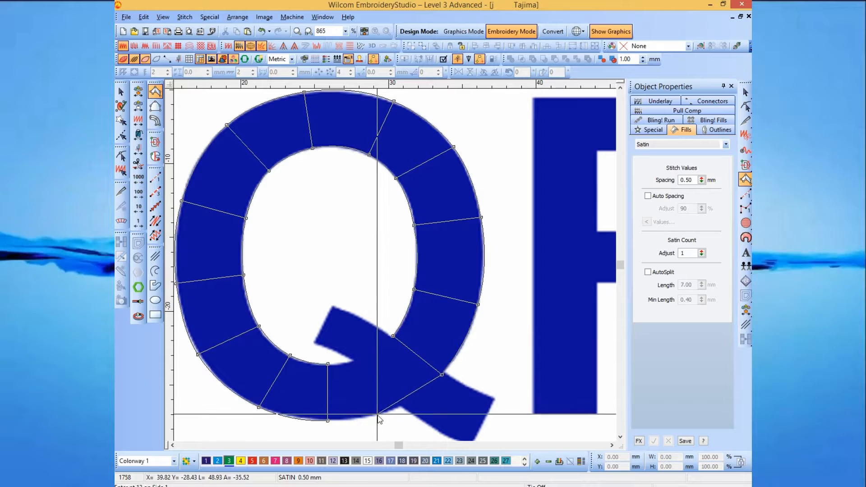
# Step: Close the Q's ring past the tail, overlapping the starting pair slightly at the bottom centre, and generate its stitches
pyautogui.click(377, 414)
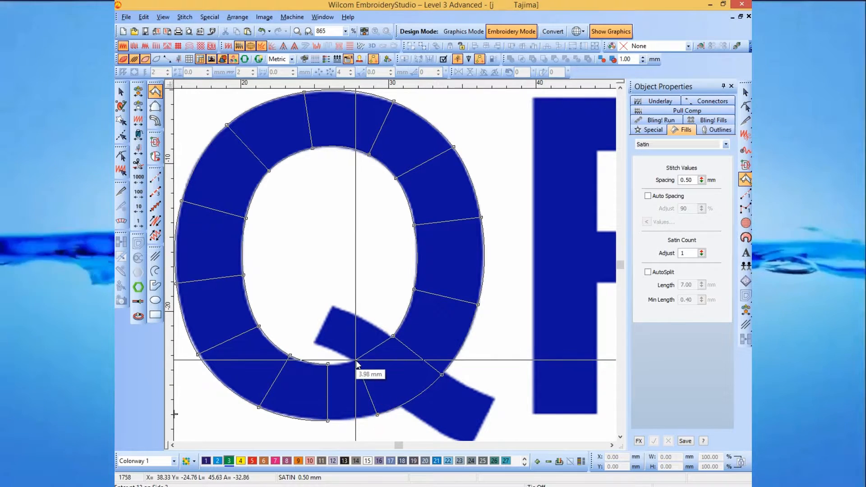
pyautogui.click(356, 360)
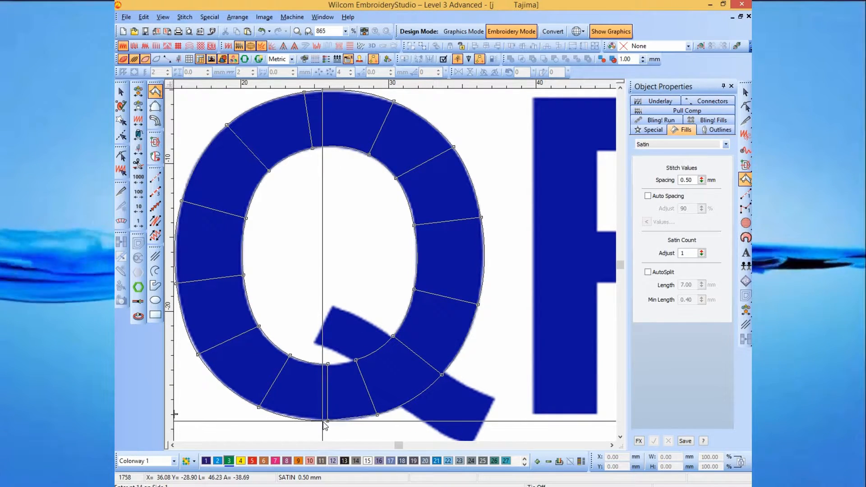
pyautogui.click(323, 421)
pyautogui.click(323, 364)
pyautogui.press('Return')
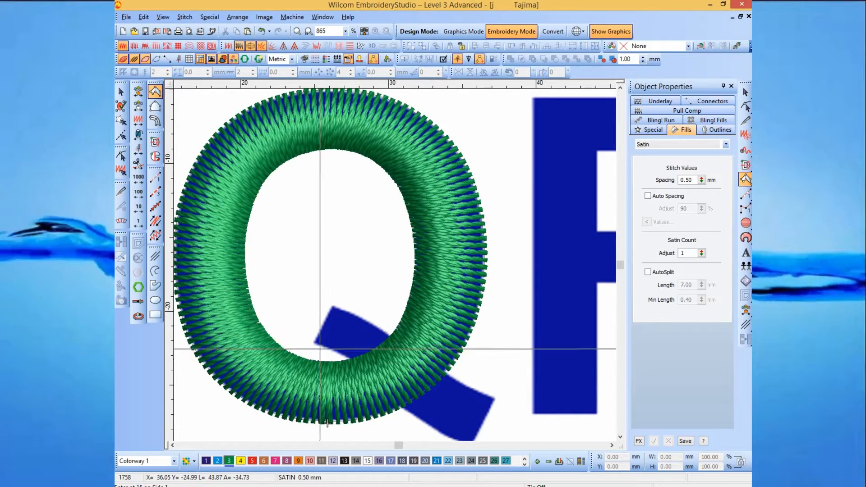
# Step: Start a separate satin column about 3 mm wide at the Q tail's inner end, hide the stitches, and pair points across the ring
pyautogui.click(313, 343)
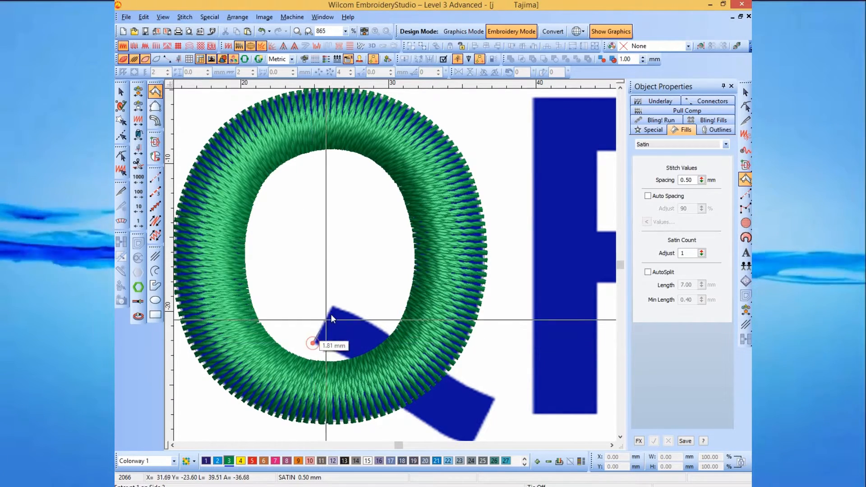
pyautogui.click(333, 303)
pyautogui.press('s')
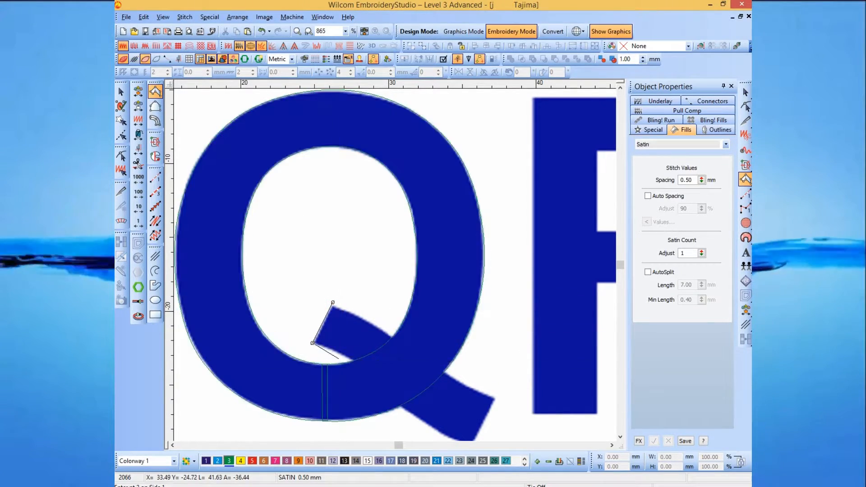
pyautogui.click(343, 356)
pyautogui.click(363, 316)
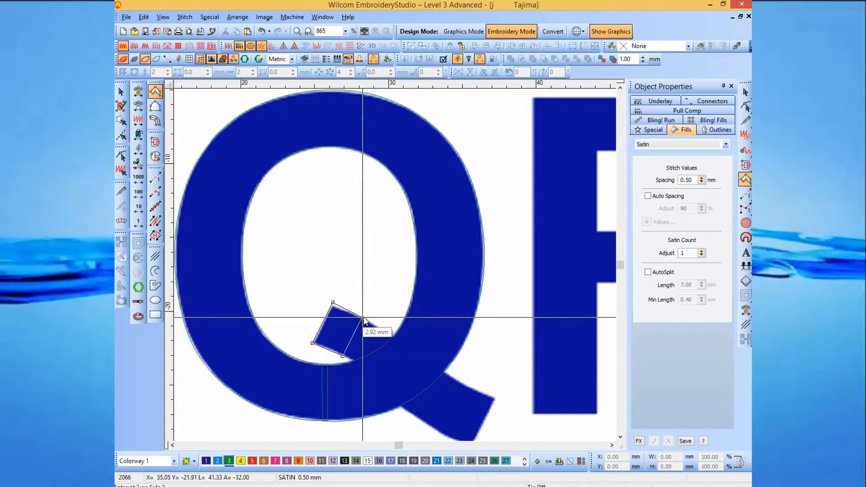
pyautogui.click(388, 393)
pyautogui.click(421, 357)
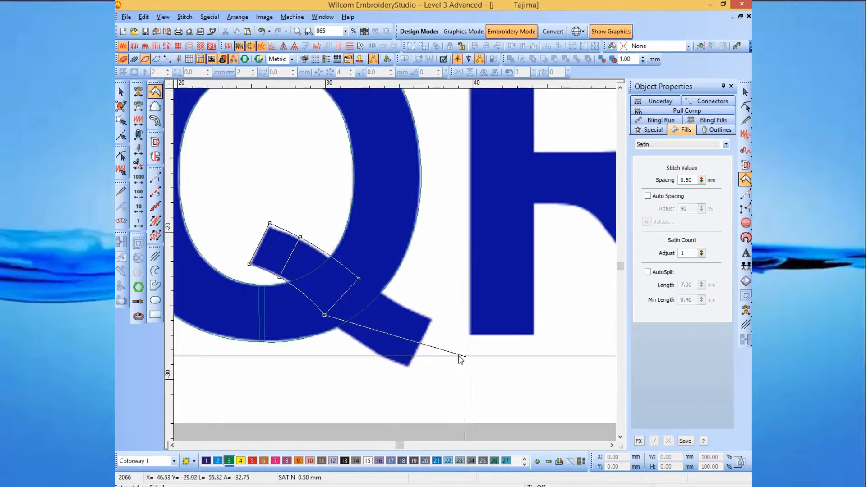
# Step: Extend the tail's satin column to the tail's outer end and generate its stitches
pyautogui.click(377, 354)
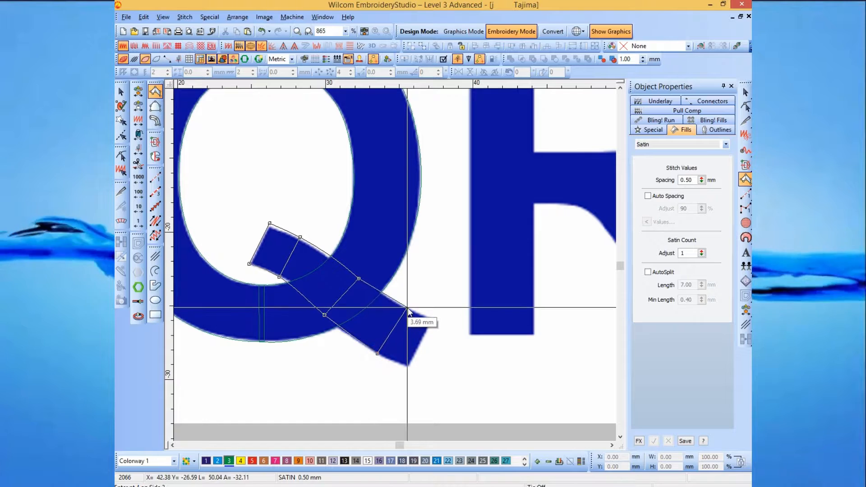
pyautogui.click(407, 307)
pyautogui.click(409, 365)
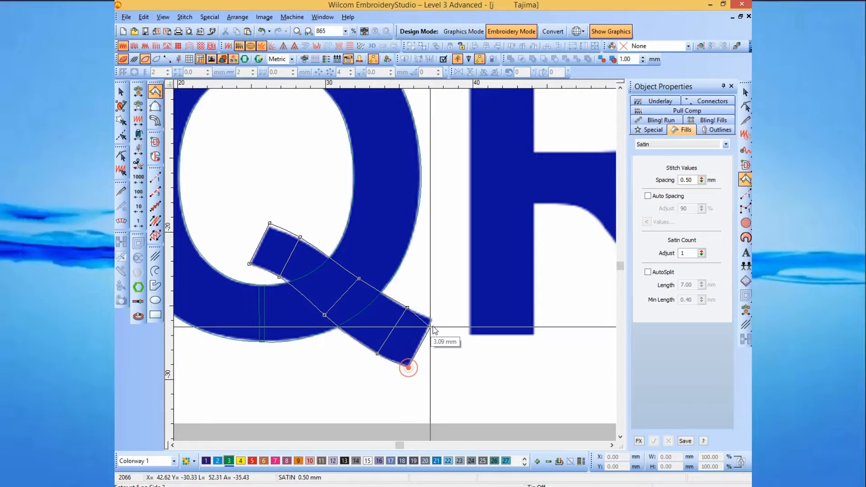
pyautogui.click(433, 319)
pyautogui.press('Return')
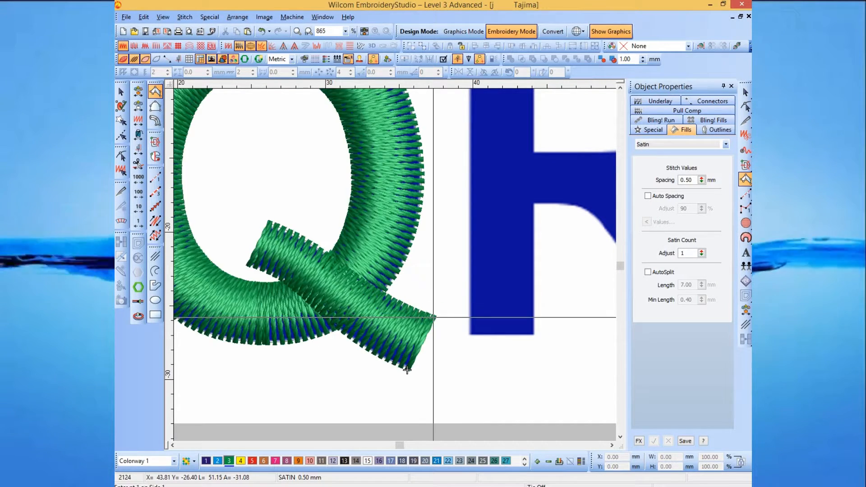
# Step: Start a satin column at the foot of the R's diagonal leg, about 5.2 mm wide, and pair points partway up the leg
pyautogui.click(499, 291)
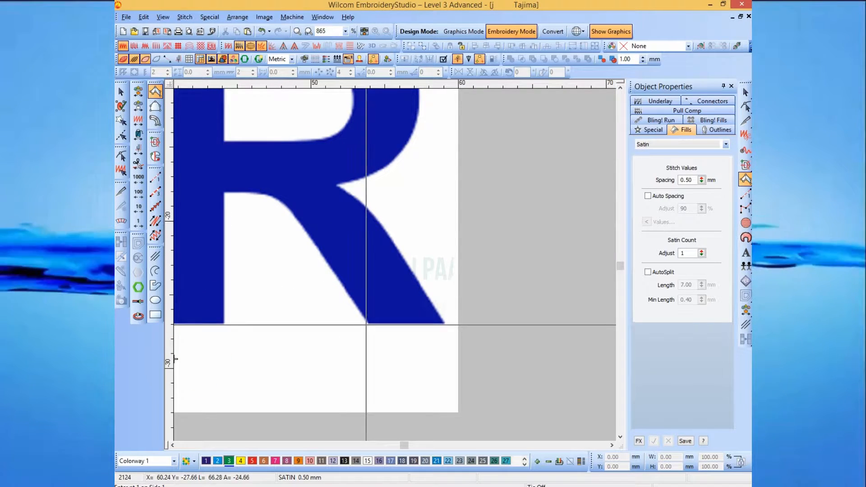
pyautogui.click(367, 324)
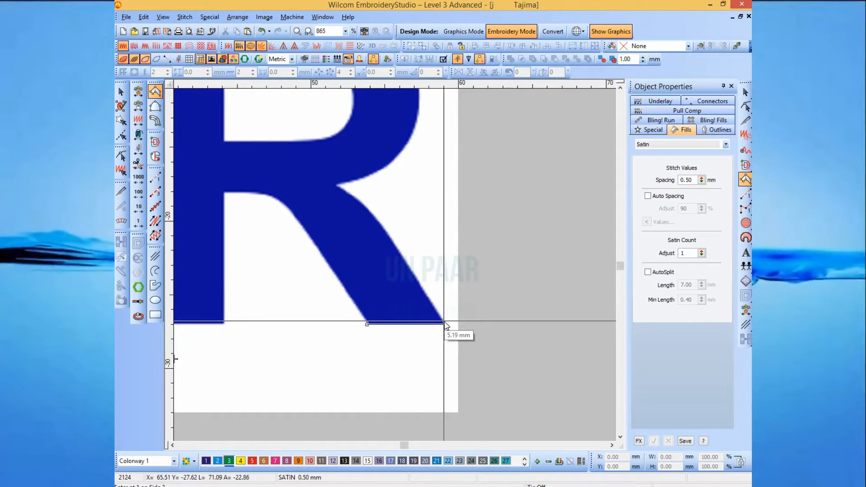
pyautogui.click(444, 324)
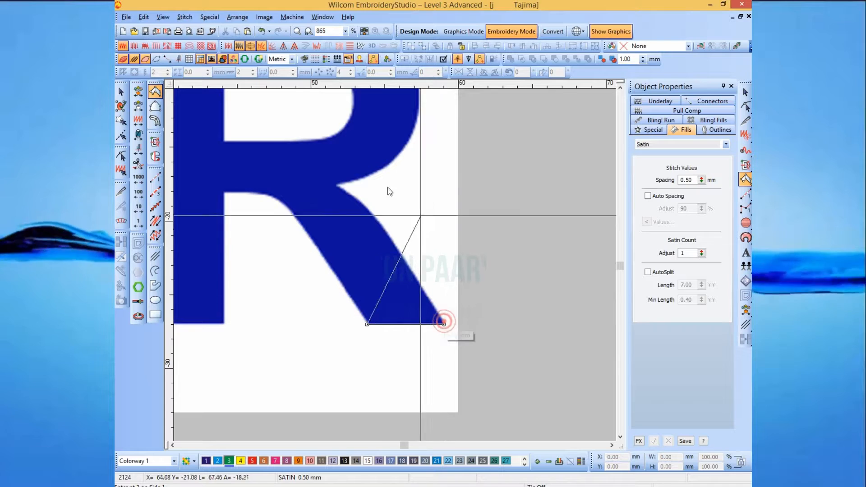
pyautogui.click(322, 259)
pyautogui.click(392, 242)
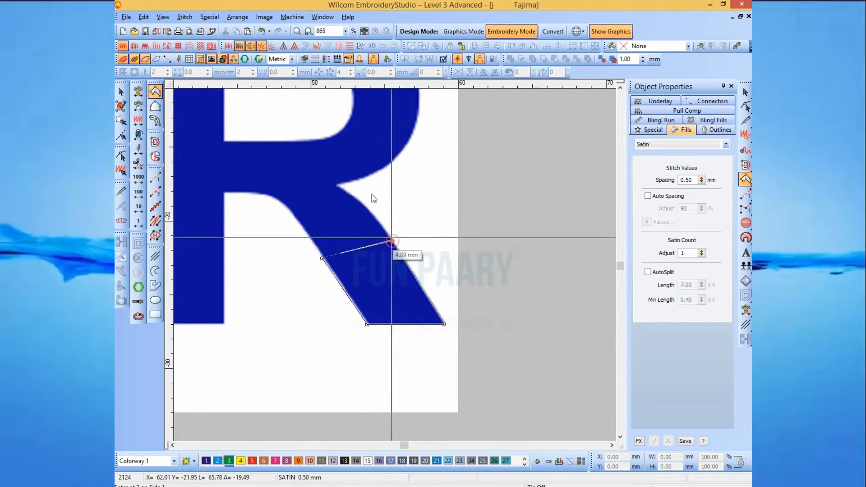
# Step: Extend the R leg's satin column with point pairs up its curve into the bowl junction and generate its stitches
pyautogui.click(303, 229)
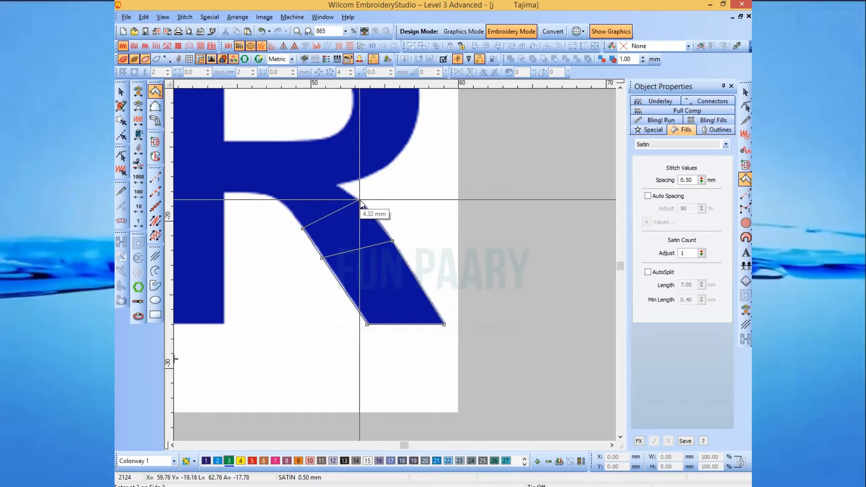
pyautogui.click(360, 200)
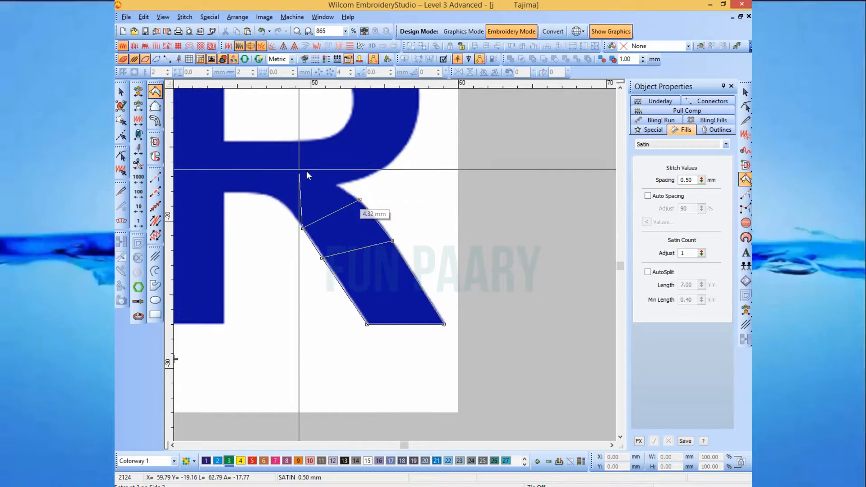
pyautogui.click(286, 207)
pyautogui.click(337, 185)
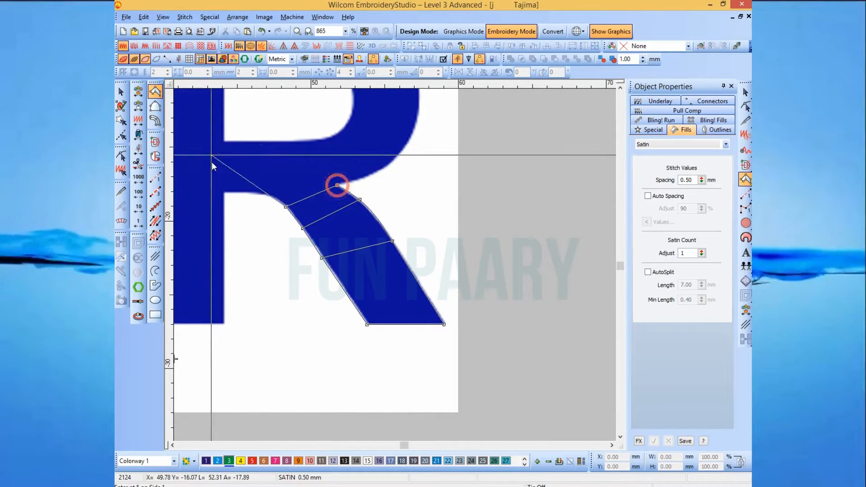
pyautogui.click(256, 186)
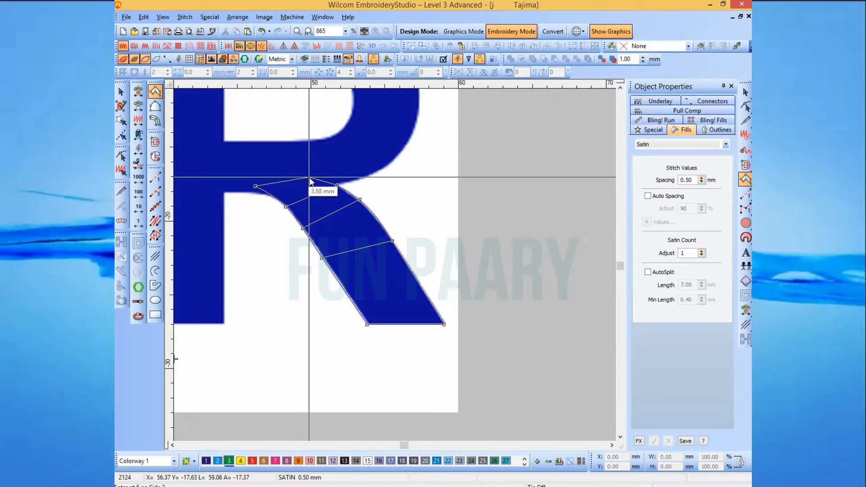
pyautogui.click(309, 178)
pyautogui.press('Return')
# Step: Reshape the leg column's inner end by moving its upper control point slightly toward the stem
pyautogui.scroll(1, 205, 207)
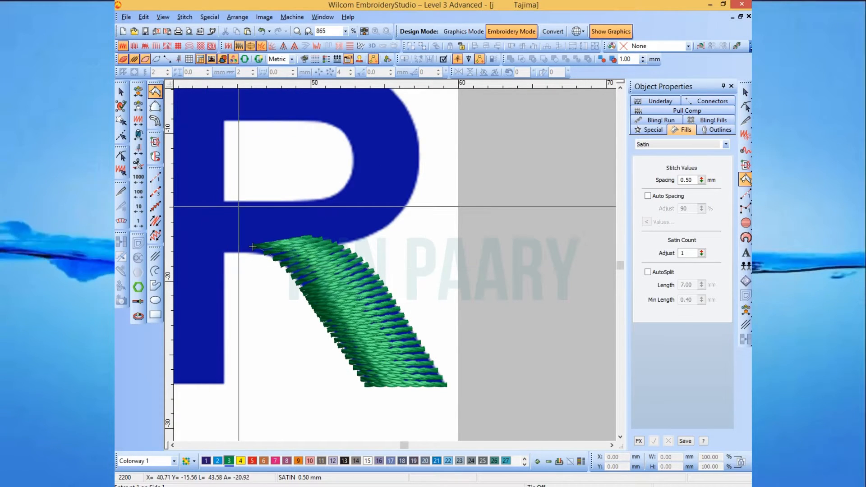
pyautogui.press('h')
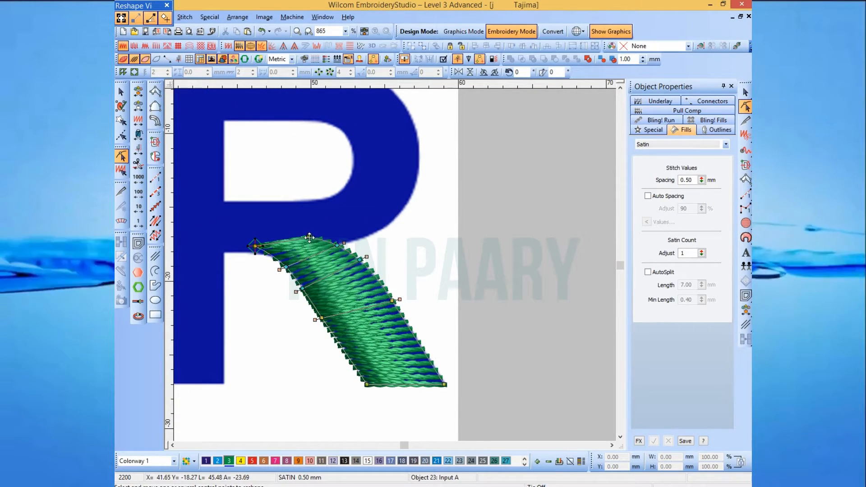
pyautogui.moveTo(309, 236); pyautogui.dragTo(300, 234)
pyautogui.press('Escape')
# Step: Hide the stitches and start a satin column just inside the R's stem, pairing points along the bowl's lower bar
pyautogui.press('s')
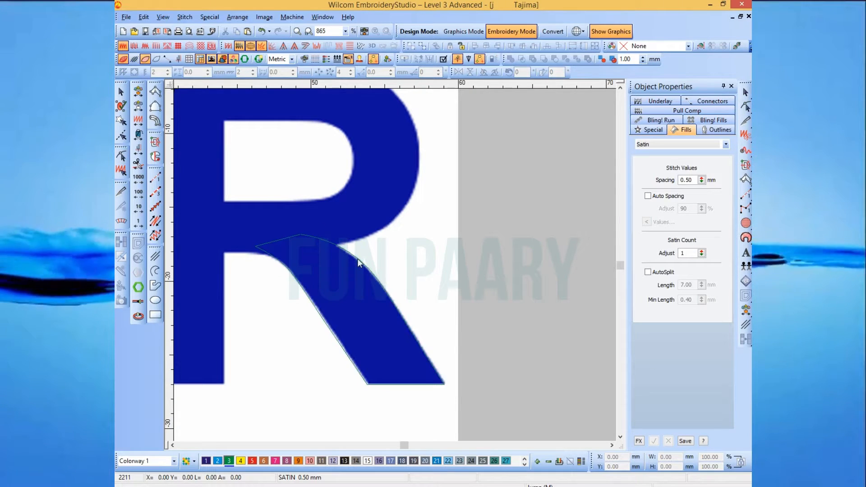
pyautogui.press('s')
pyautogui.press('s')
pyautogui.press('i')
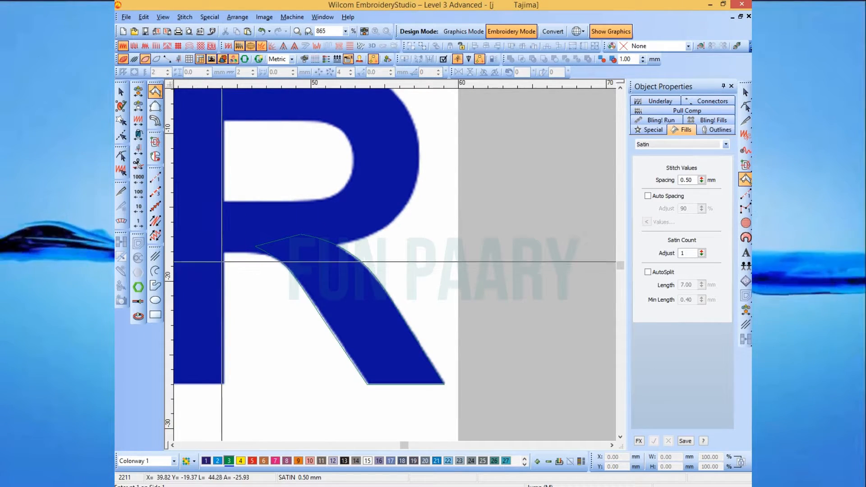
pyautogui.click(212, 253)
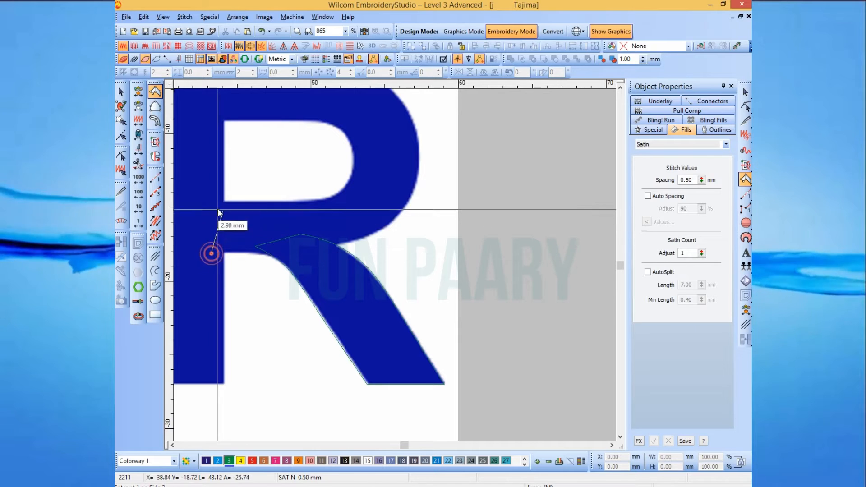
pyautogui.click(211, 201)
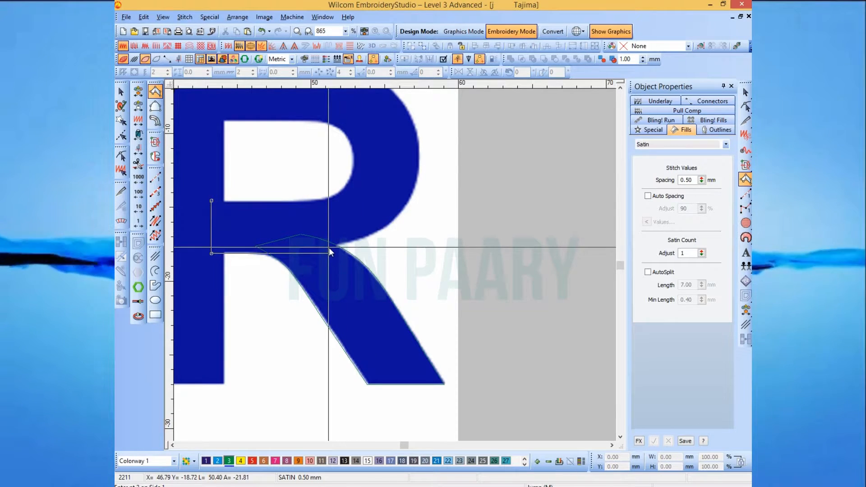
pyautogui.click(318, 253)
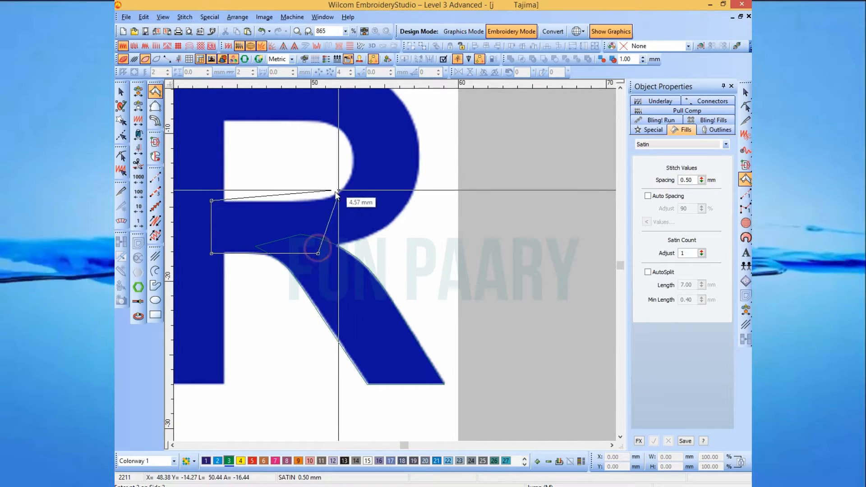
pyautogui.click(307, 200)
# Step: Pair points around the lower curve of the R's bowl, past the leg junction and up to its outermost point
pyautogui.click(349, 246)
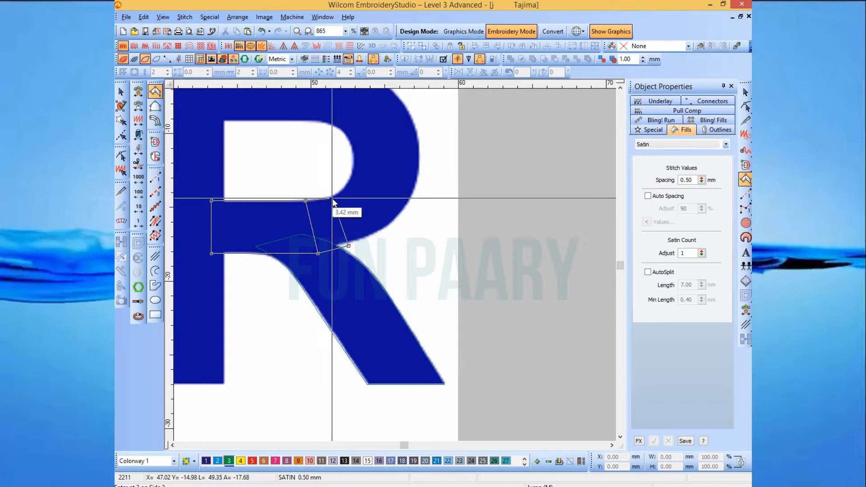
pyautogui.click(328, 199)
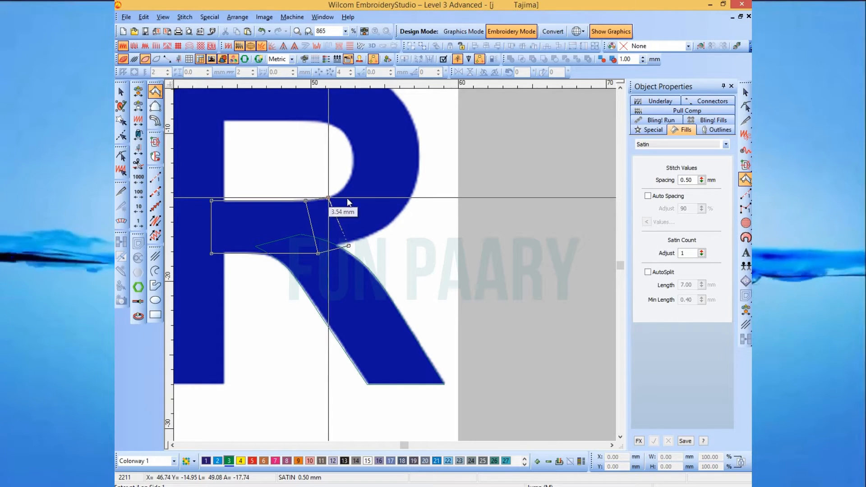
pyautogui.click(390, 225)
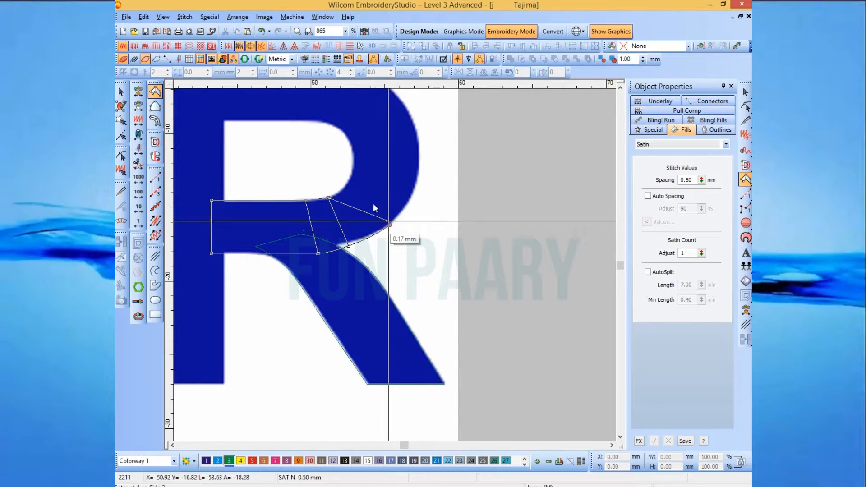
pyautogui.click(420, 163)
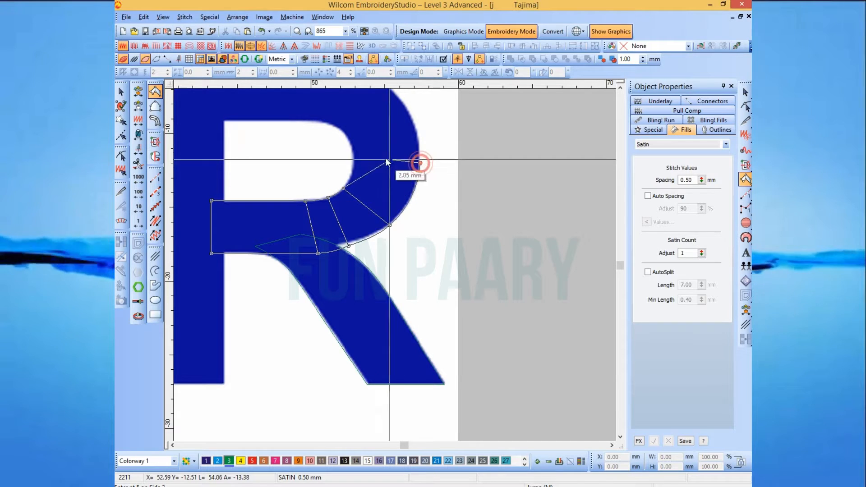
pyautogui.click(353, 161)
pyautogui.scroll(1, 403, 185)
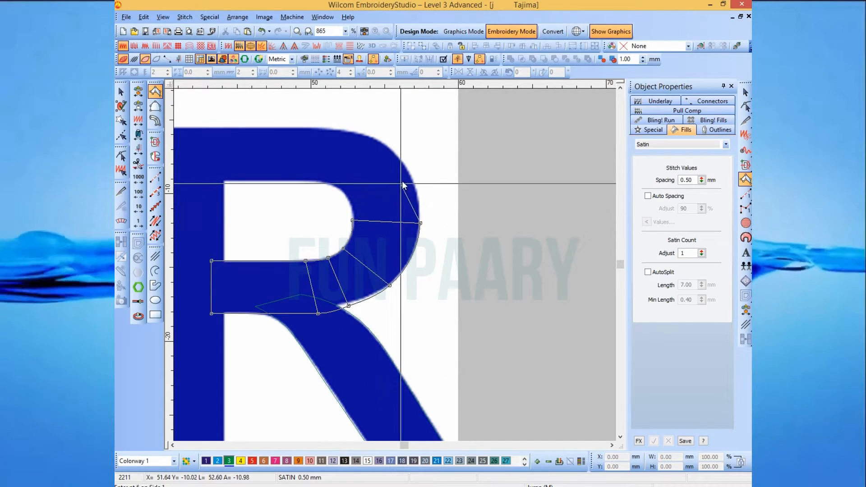
# Step: Continue the satin column's point pairs around the bowl's upper curve to where the straight top bar begins
pyautogui.click(404, 164)
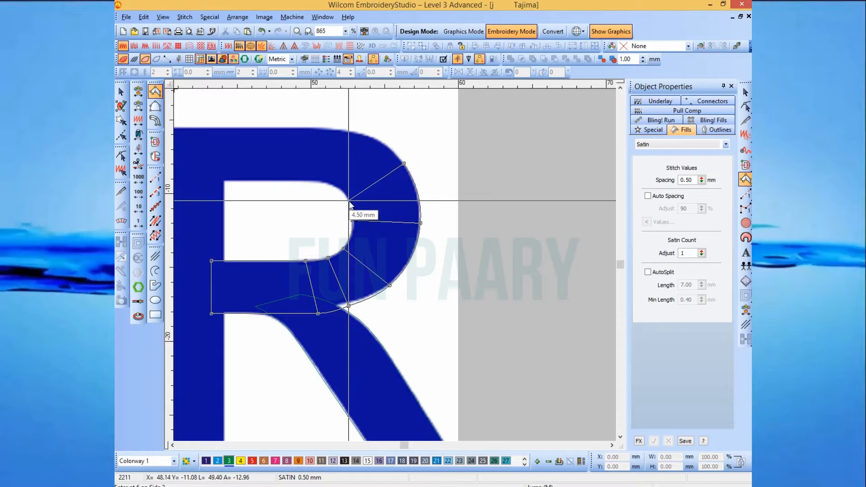
pyautogui.click(349, 201)
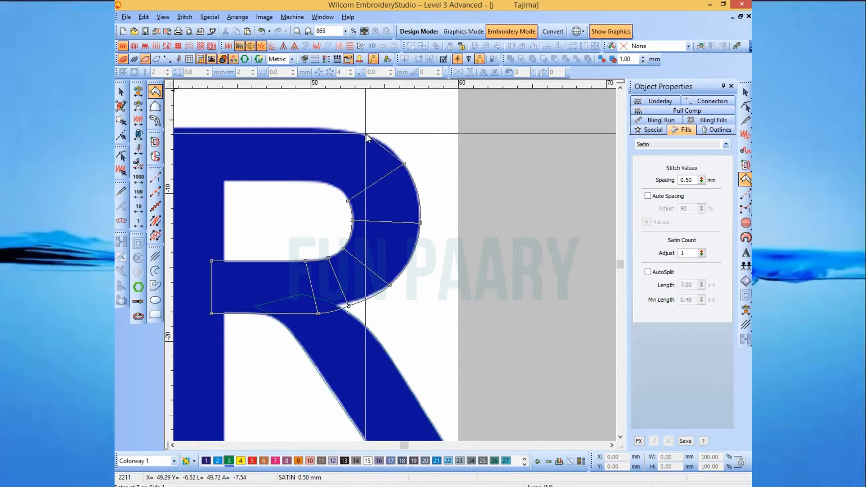
pyautogui.click(367, 134)
pyautogui.click(337, 186)
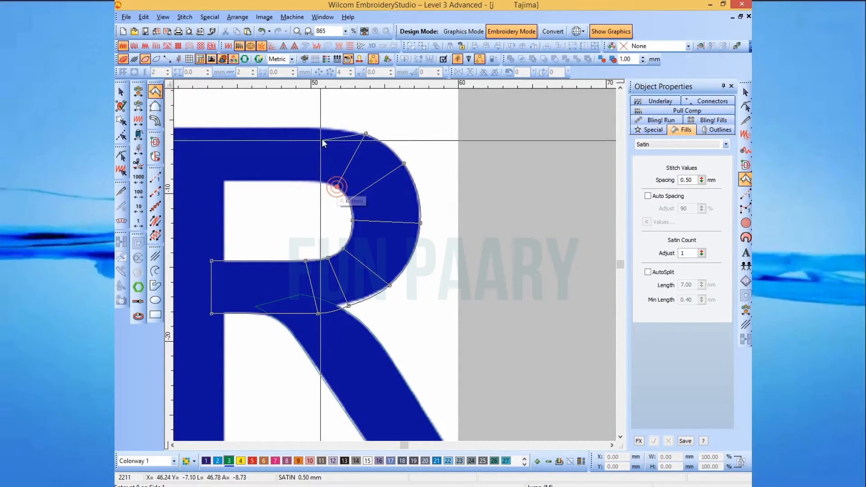
pyautogui.click(321, 128)
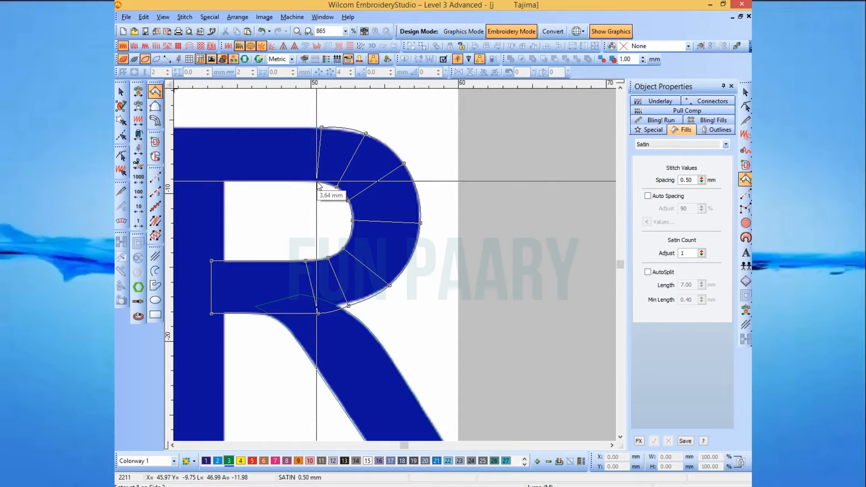
# Step: Pair points diagonally across the R's top corner, extend the column down the stem to its foot, and generate the stitches
pyautogui.click(265, 185)
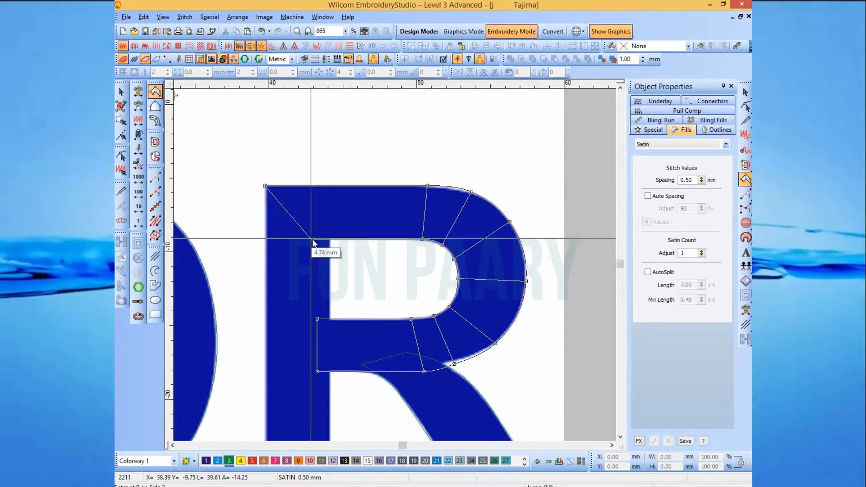
pyautogui.click(329, 240)
pyautogui.scroll(-3, 329, 241)
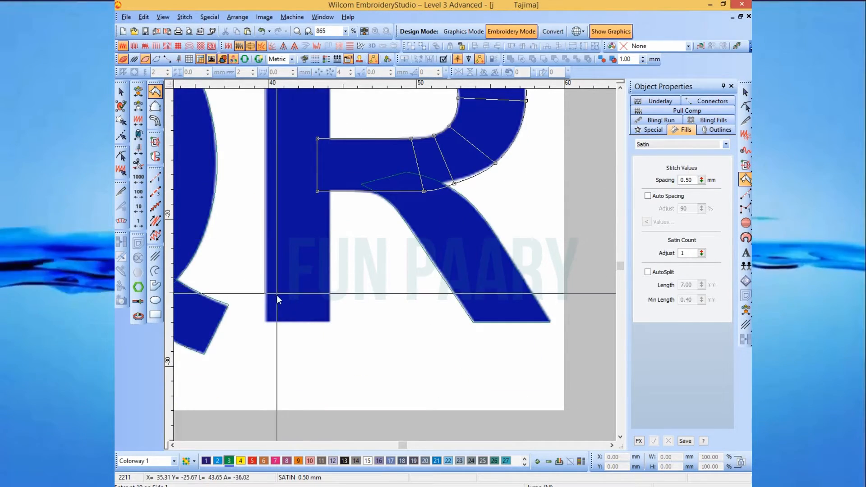
pyautogui.click(265, 322)
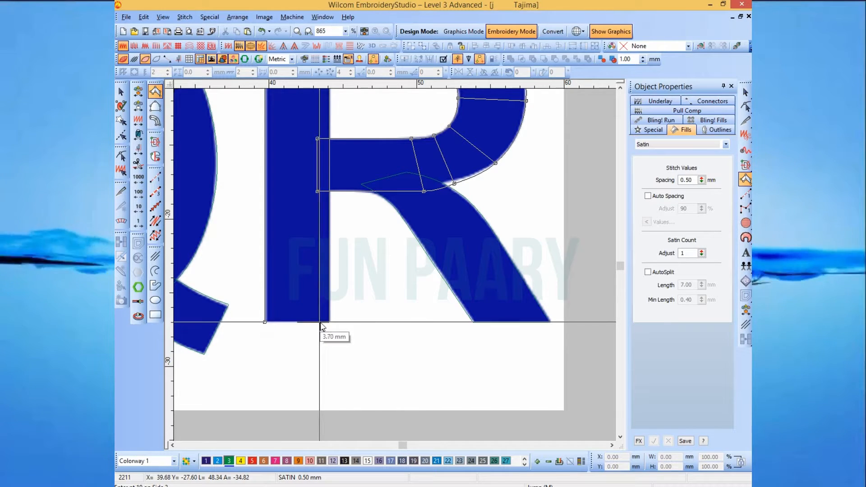
pyautogui.click(319, 323)
pyautogui.press('Return')
# Step: Show the stitches again, fit the whole design in view, and hide the background artwork
pyautogui.press('s')
pyautogui.press('0')
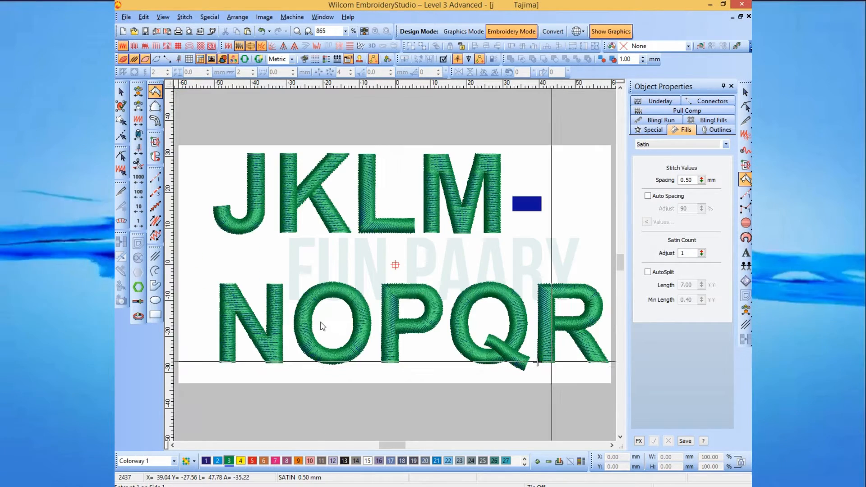
pyautogui.press('Escape')
pyautogui.press('d')
pyautogui.press('d')
pyautogui.press('d')
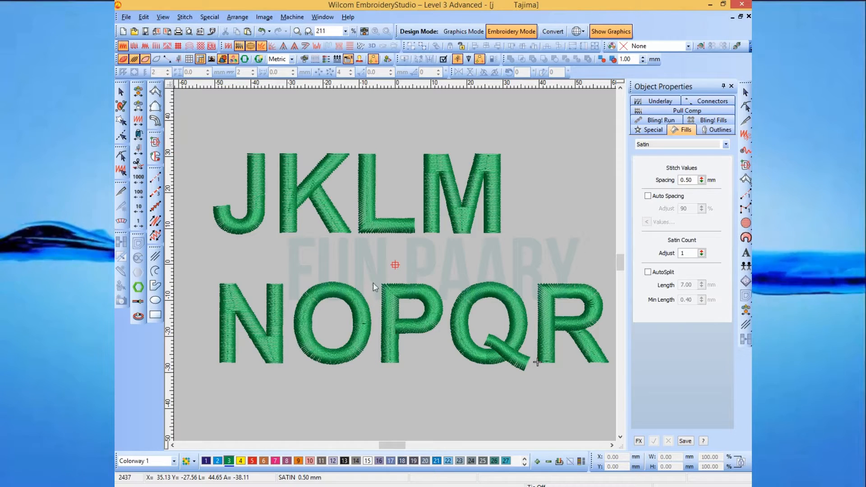
# Step: Recolour the letter J with thread colour 11
pyautogui.click(410, 333)
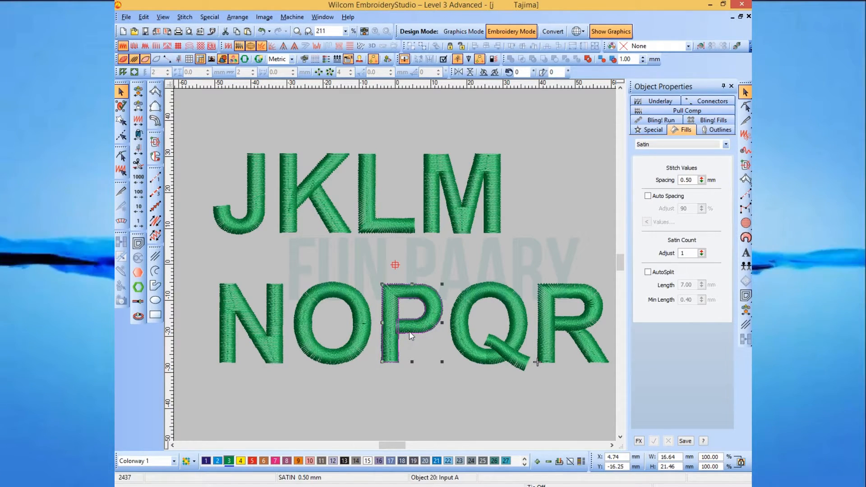
pyautogui.press('Escape')
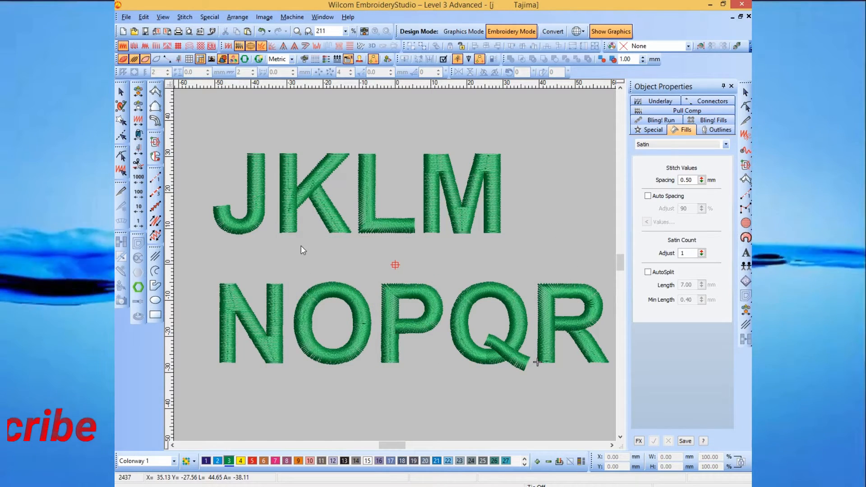
pyautogui.click(261, 220)
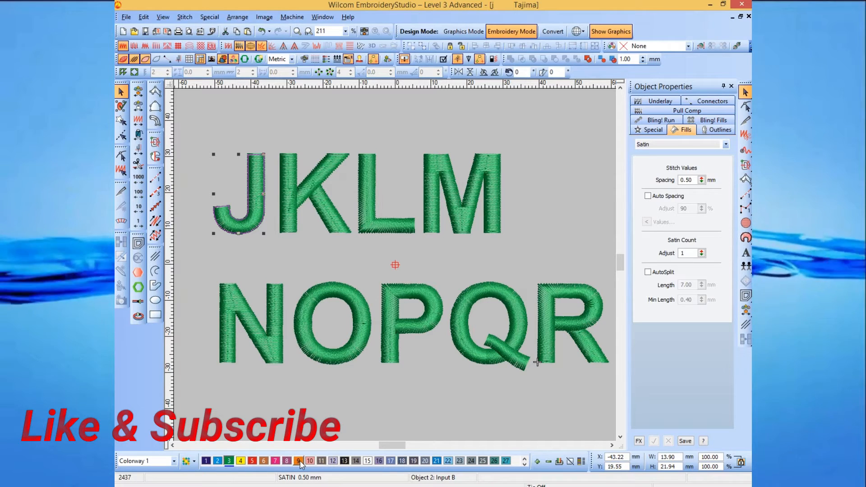
pyautogui.click(273, 461)
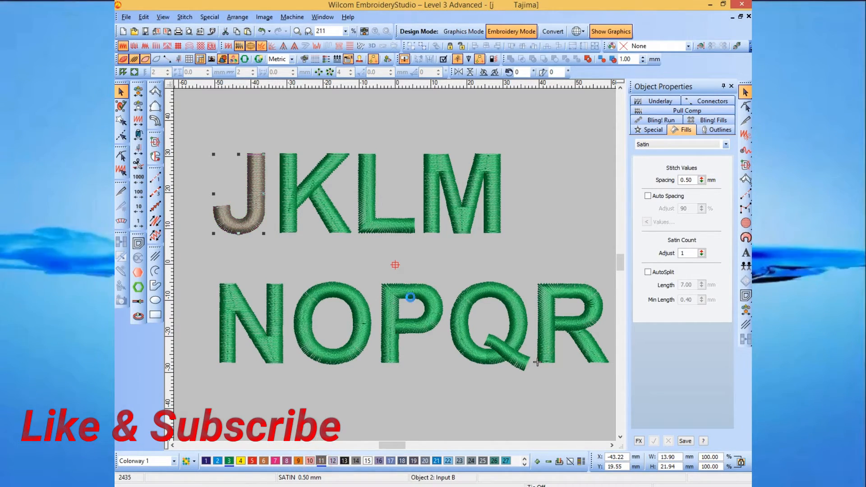
pyautogui.press('Escape')
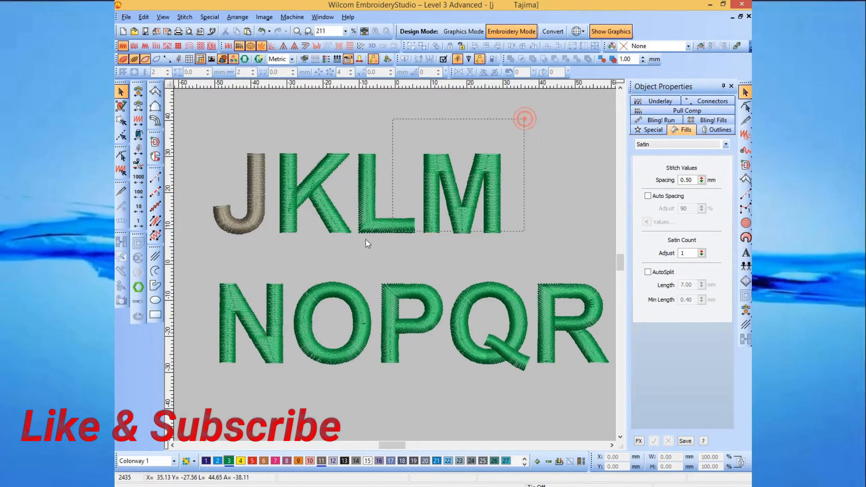
# Step: Recolour the letters L and M with thread colour 6 and the letters N and O with thread colour 12
pyautogui.moveTo(345, 244); pyautogui.dragTo(345, 244)
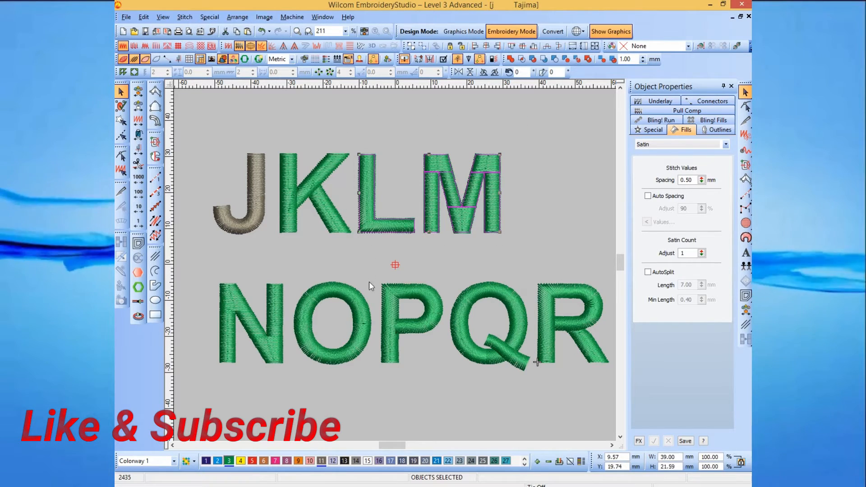
pyautogui.click(264, 460)
pyautogui.press('Escape')
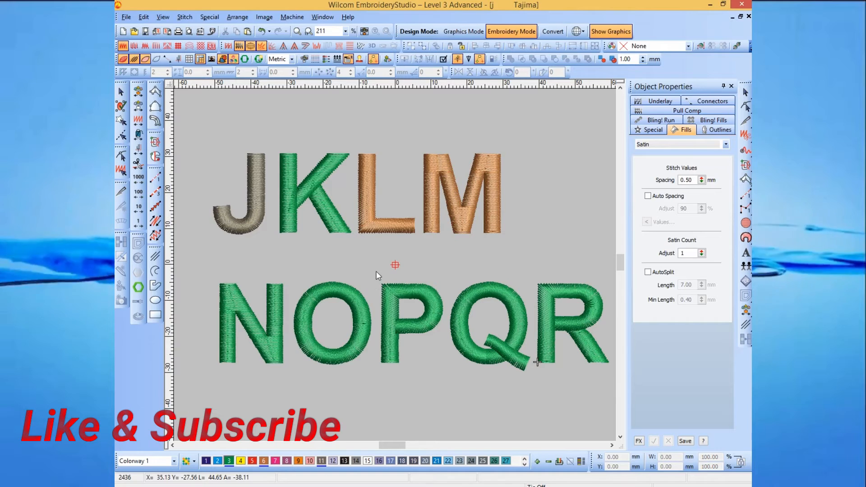
pyautogui.moveTo(376, 270); pyautogui.dragTo(197, 393)
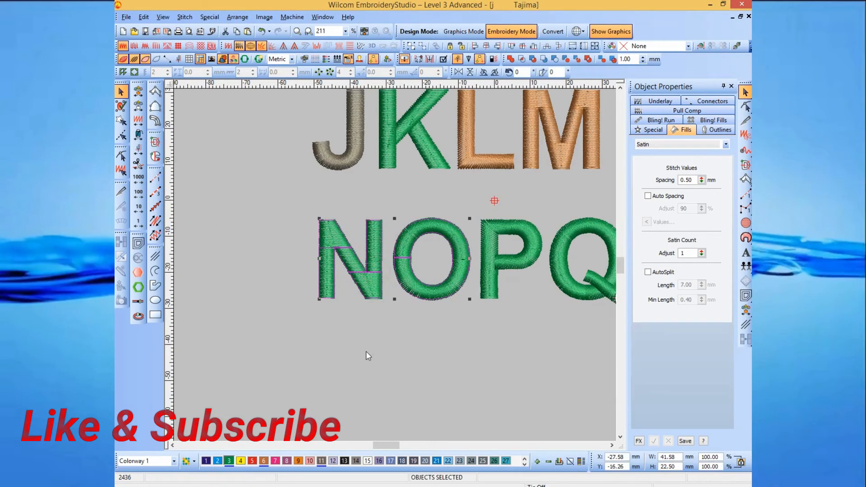
pyautogui.click(335, 461)
pyautogui.press('0')
pyautogui.press('Escape')
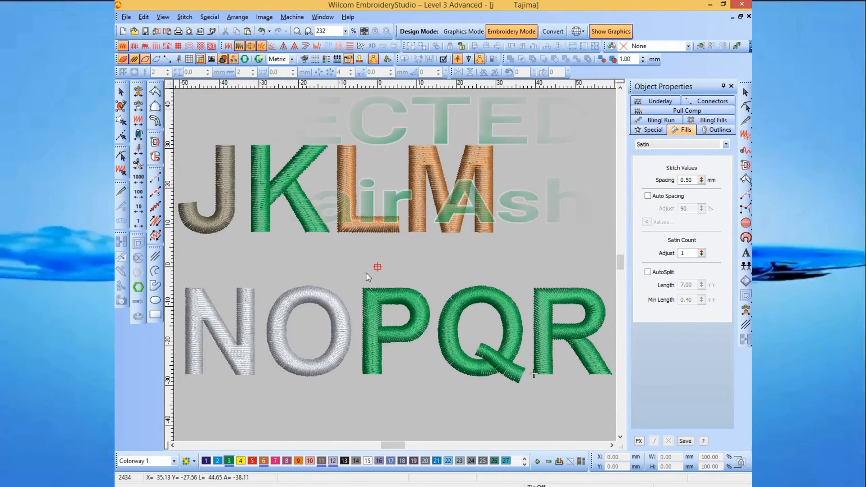
# Step: Recolour the letters P and Q with thread colour 13 and the letter R with thread colour 10
pyautogui.moveTo(367, 272); pyautogui.dragTo(532, 385)
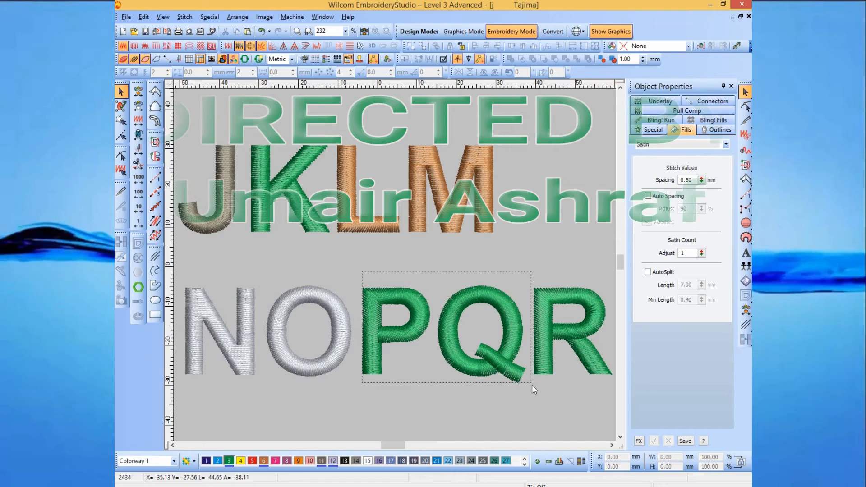
pyautogui.click(344, 461)
pyautogui.click(538, 319)
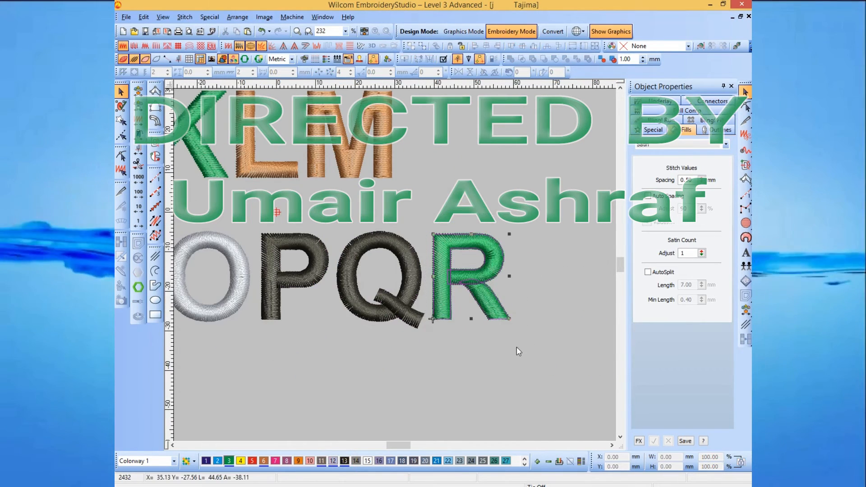
pyautogui.click(311, 461)
pyautogui.press('0')
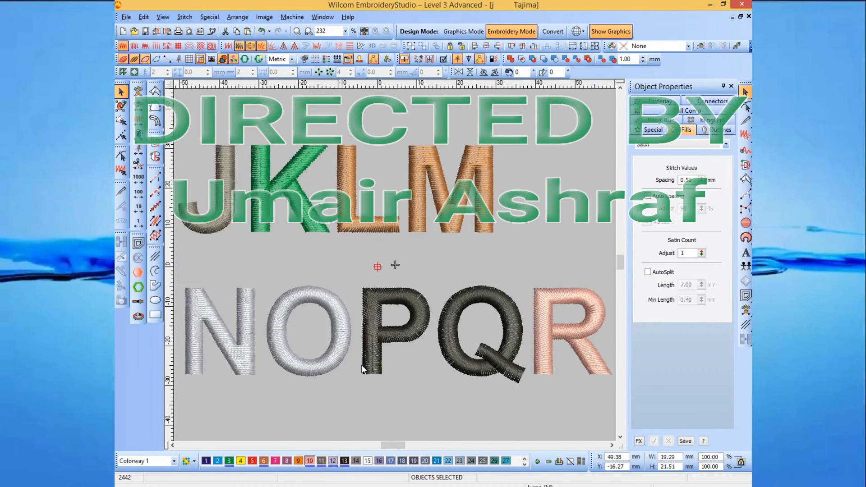
pyautogui.press('Escape')
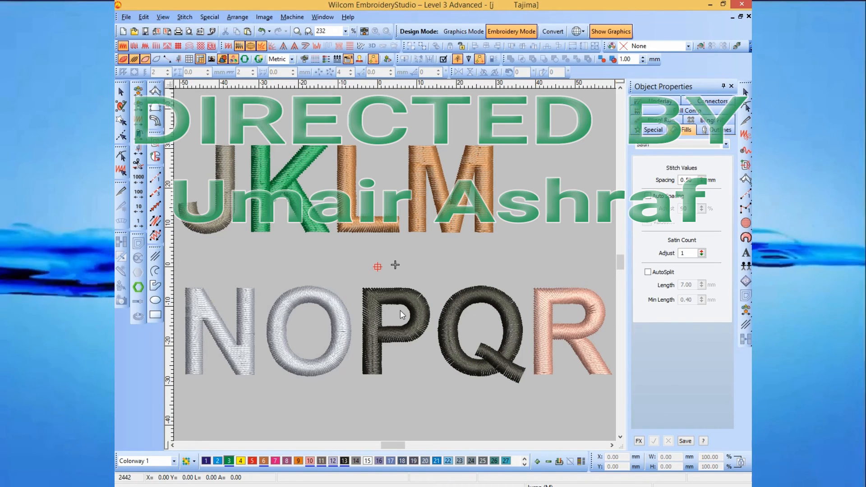